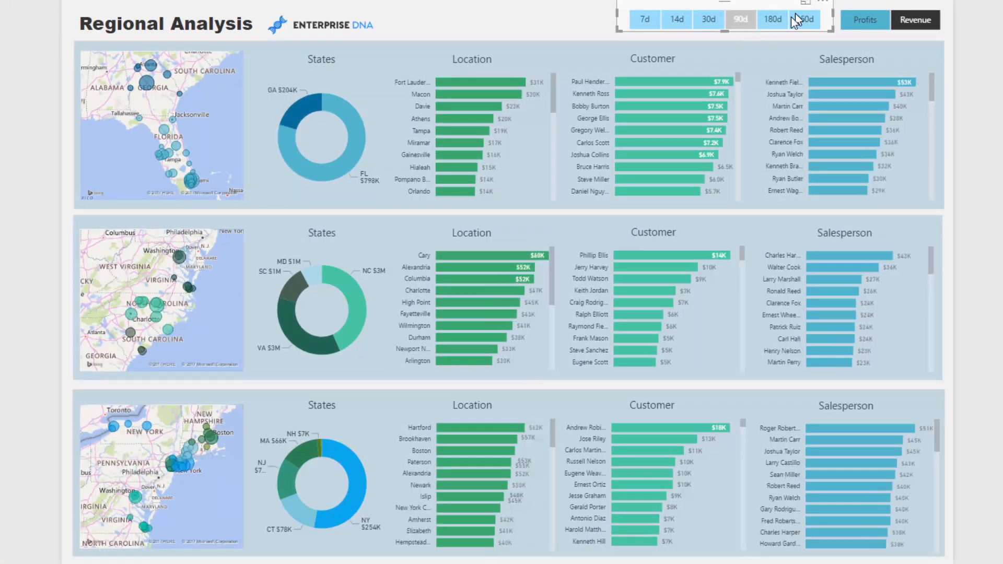
# Try the finished Regional Analysis report's filters: 90d and 180d, switching between Profits and Revenue, and the 14d and 30d periods.
pyautogui.click(717, 29)
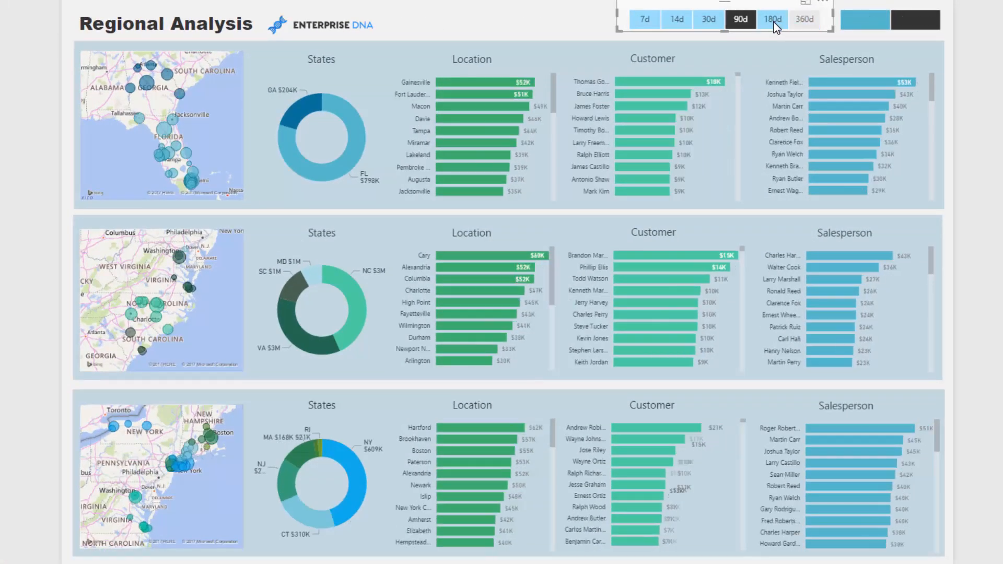
pyautogui.click(774, 24)
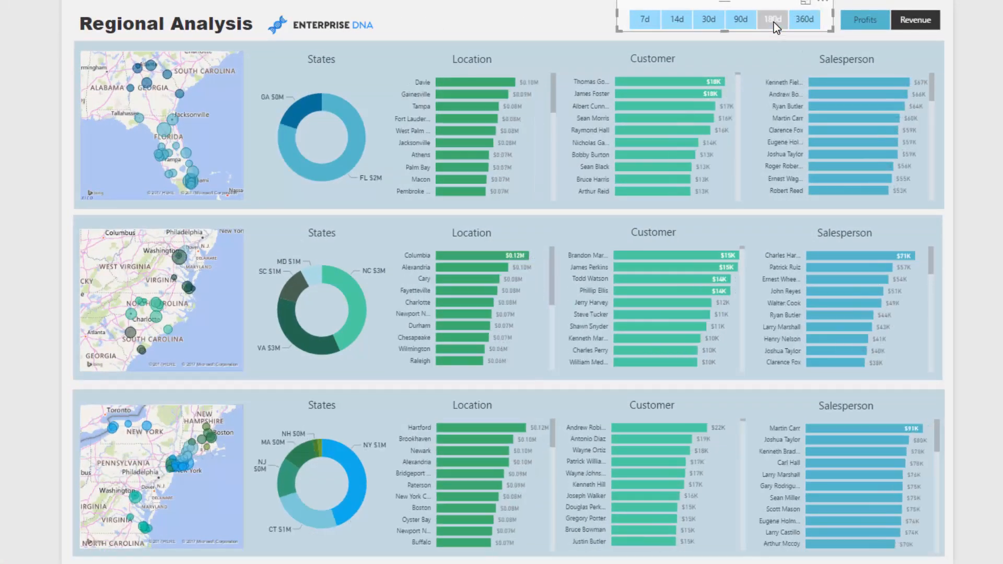
pyautogui.click(857, 20)
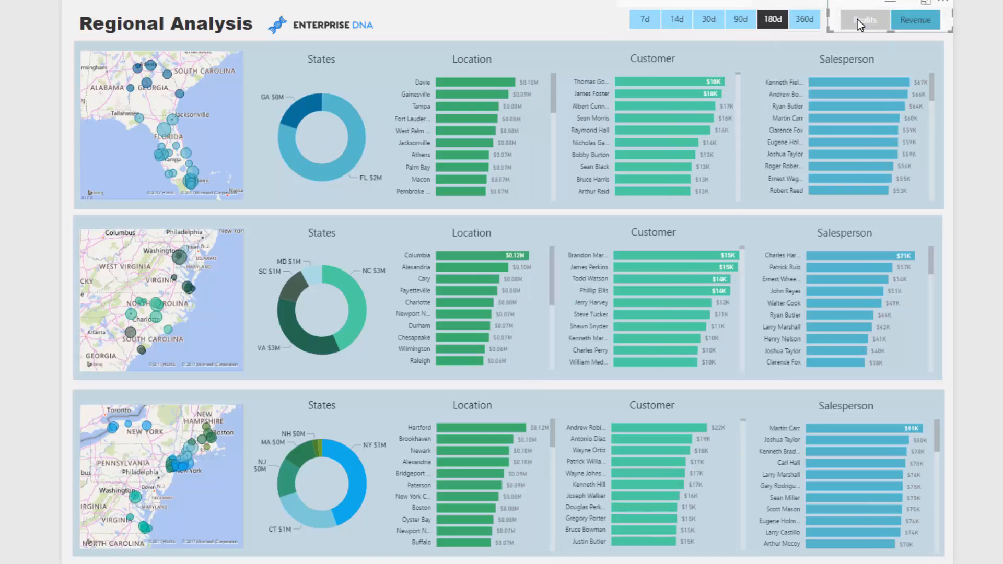
pyautogui.click(918, 21)
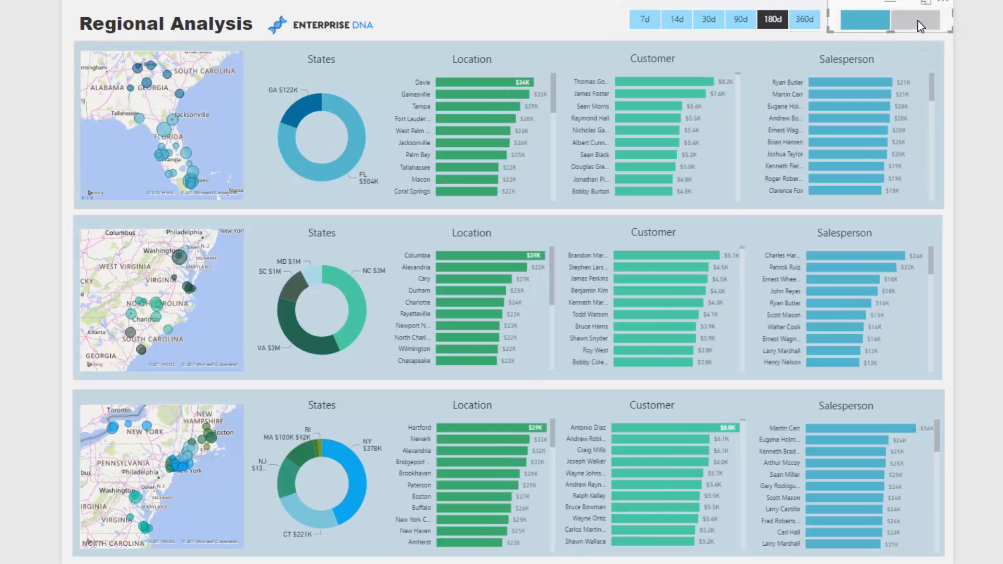
pyautogui.click(862, 23)
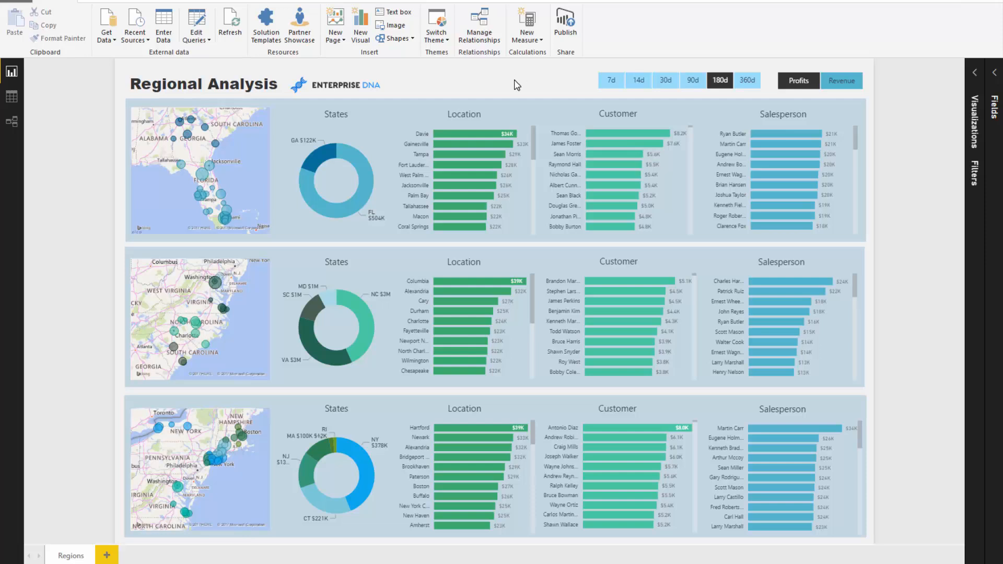
pyautogui.click(634, 82)
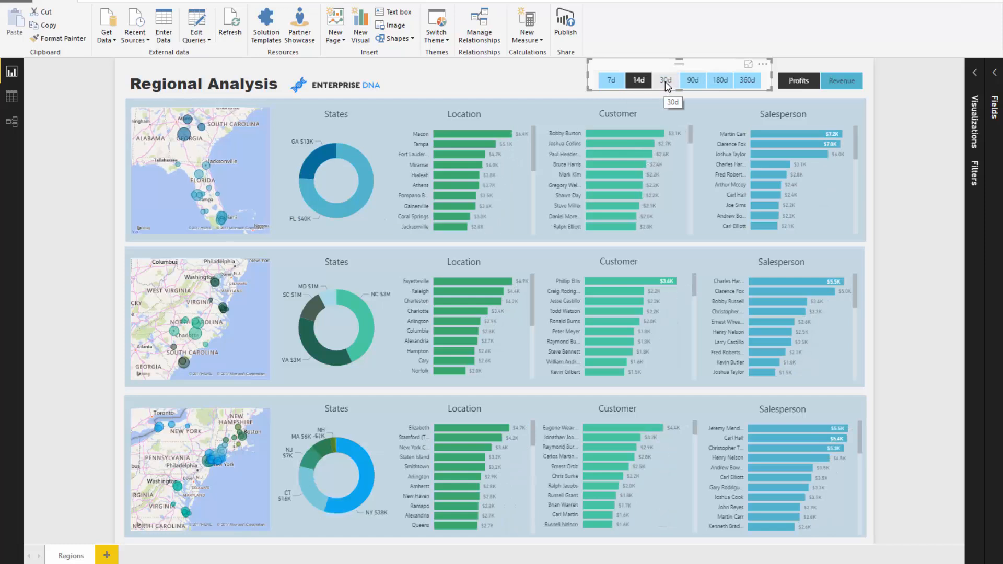
pyautogui.click(667, 84)
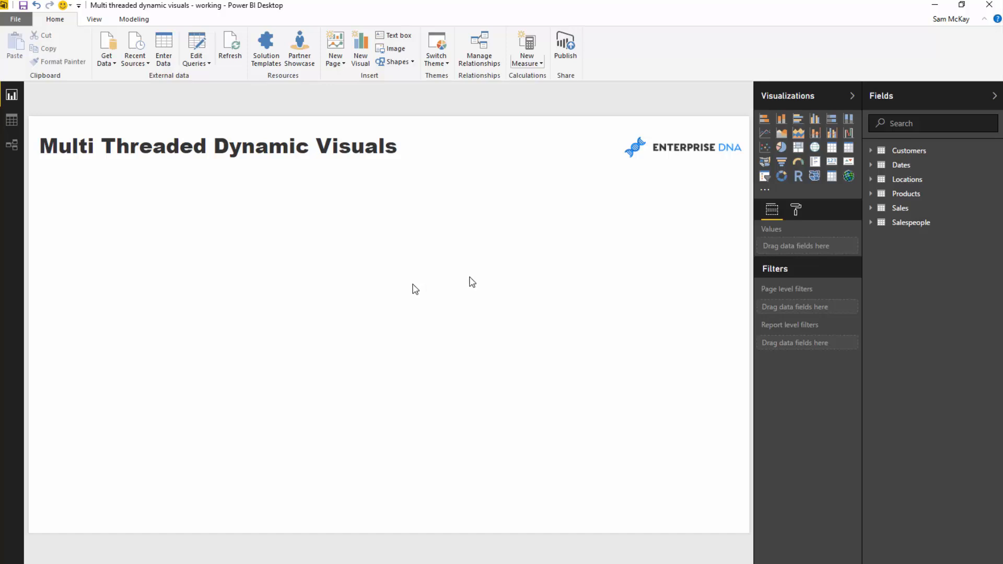
# Enlarge the Multi Threaded Dynamic Visuals canvas and examine the relationships between the Sales table and its lookup tables.
pyautogui.click(854, 96)
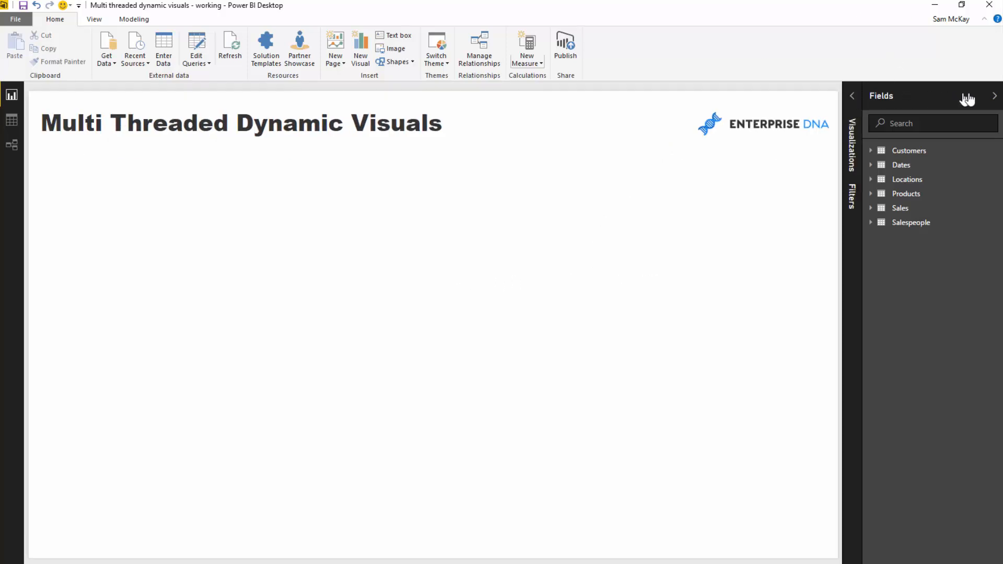
pyautogui.click(994, 96)
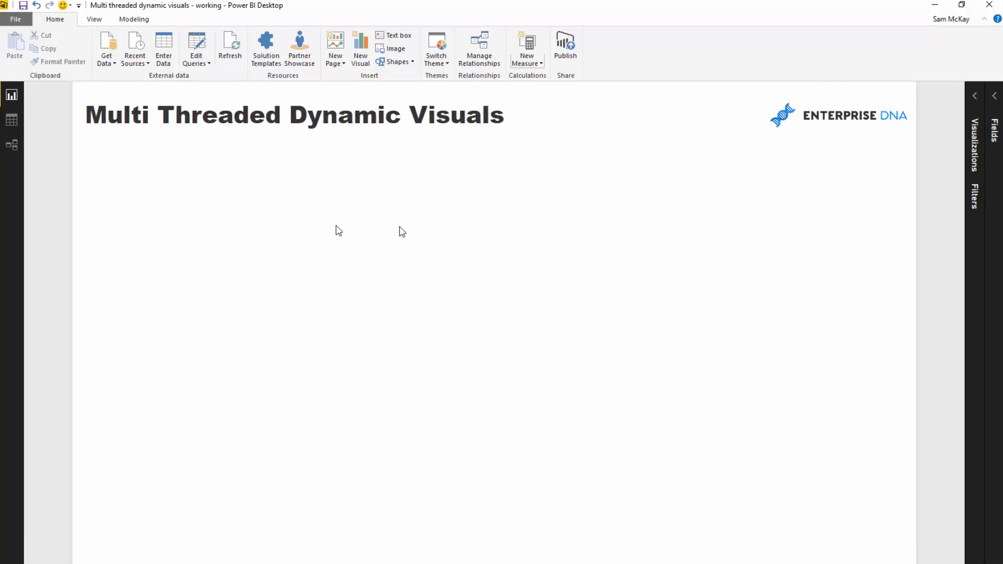
pyautogui.click(12, 145)
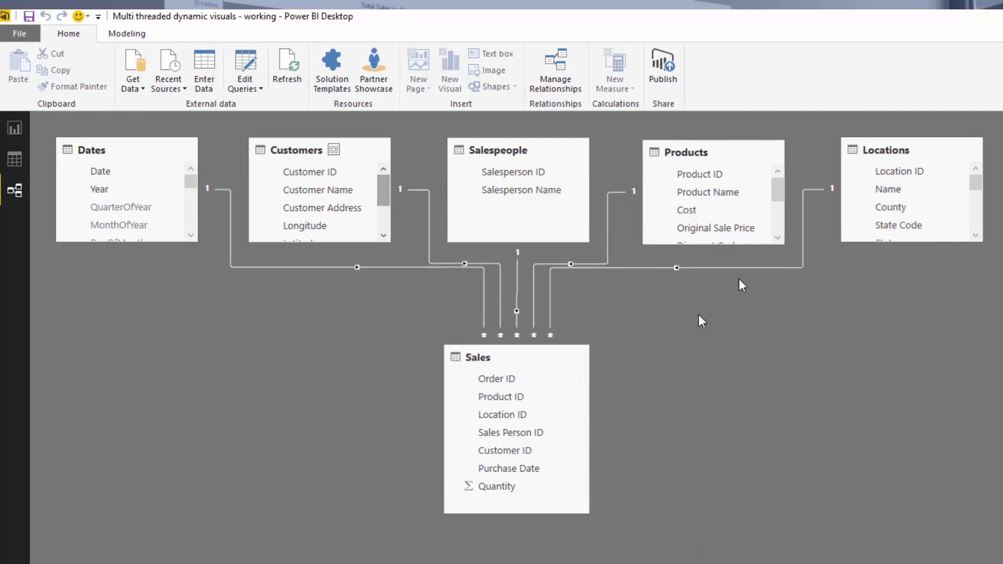
# Review the Sales table's data including its Quantity column, and the Products table's data including Current Price.
pyautogui.click(14, 162)
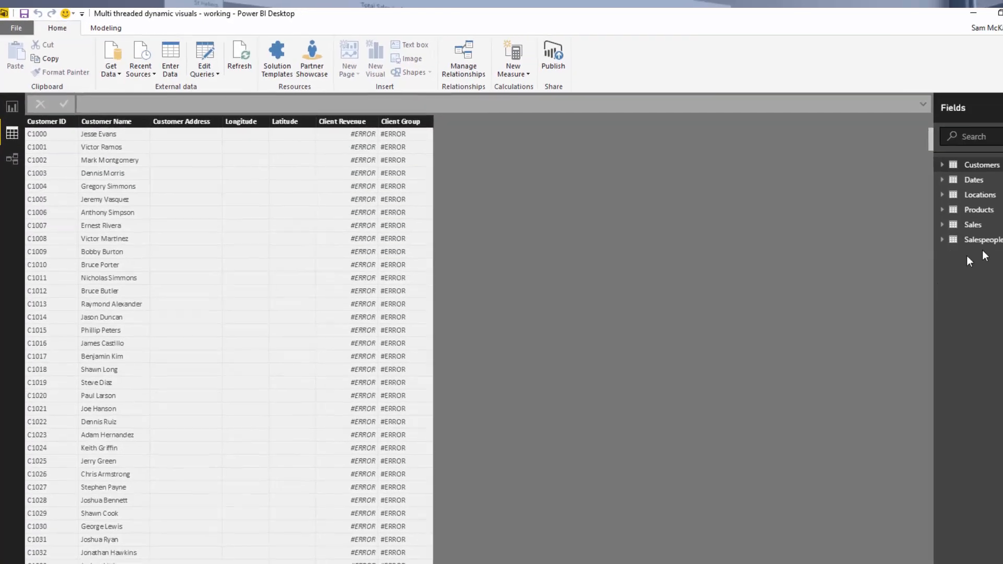
pyautogui.click(935, 216)
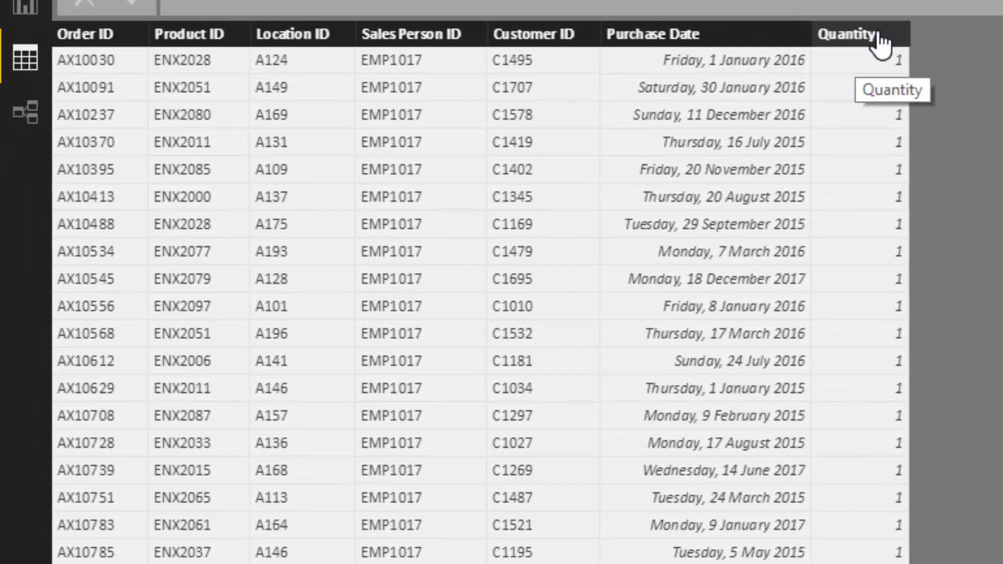
pyautogui.click(880, 36)
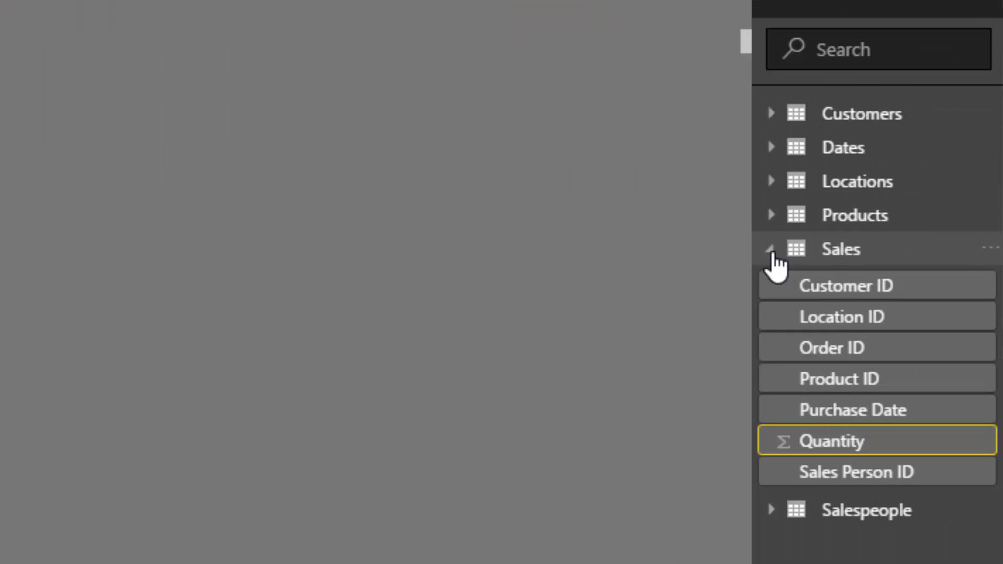
pyautogui.click(773, 251)
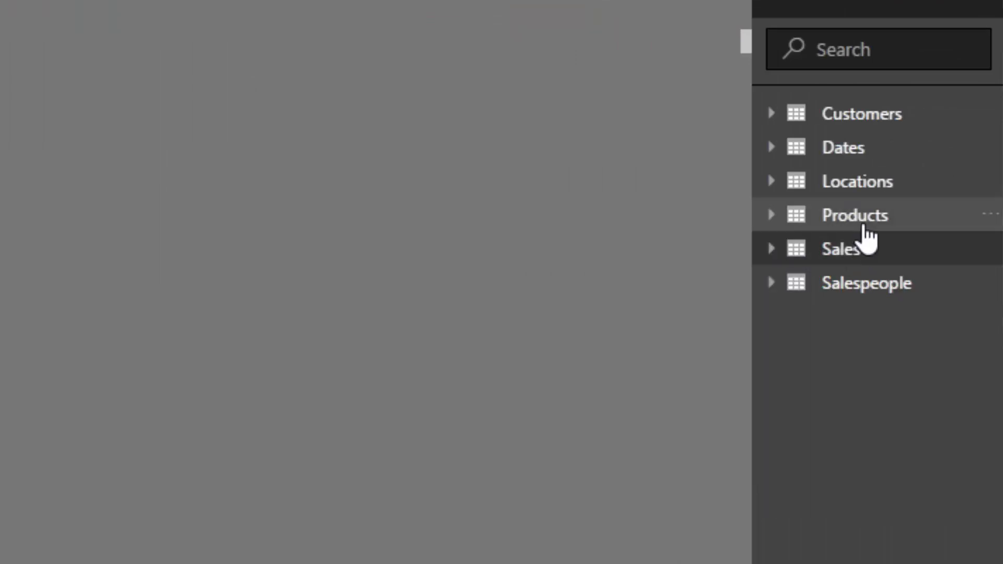
pyautogui.click(861, 222)
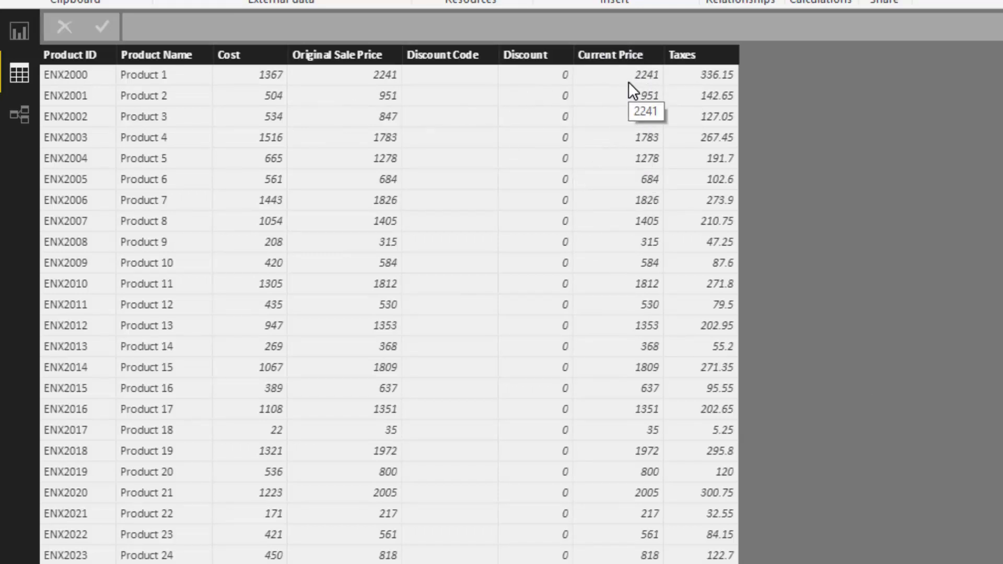
# Return to the report page and start a Total Sales measure in the Sales table, using SUMX over Sales.
pyautogui.click(26, 44)
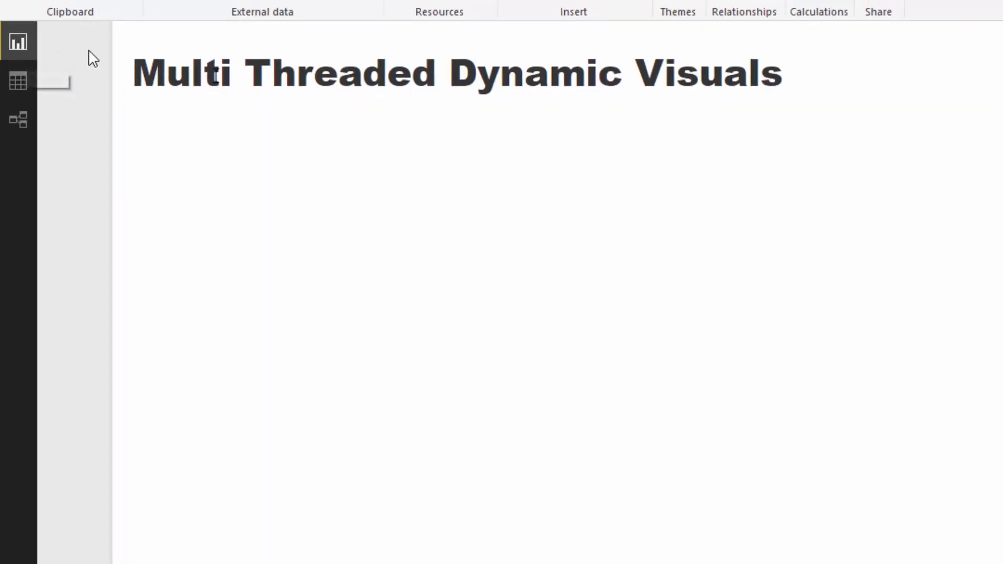
pyautogui.click(981, 104)
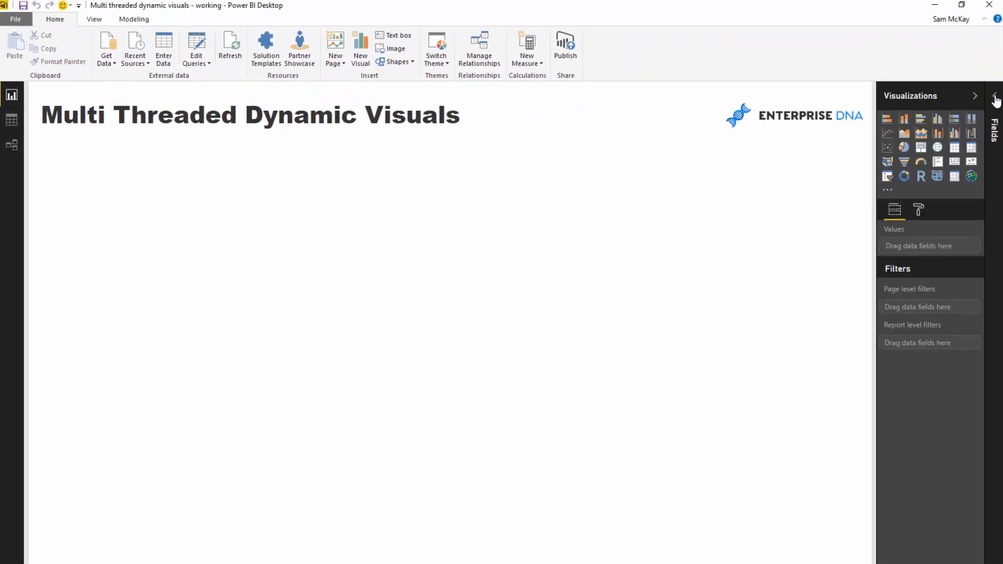
pyautogui.click(995, 126)
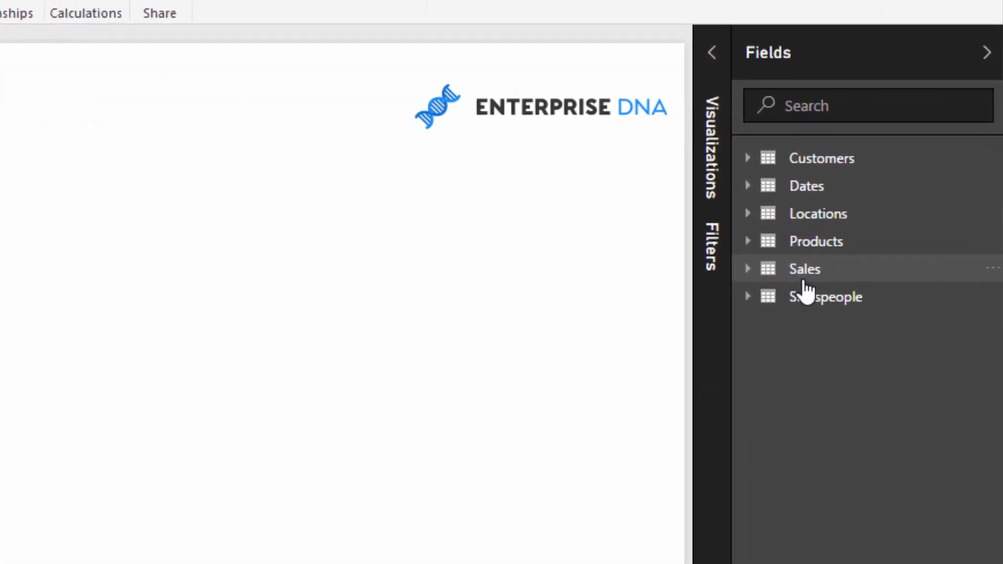
pyautogui.click(841, 246)
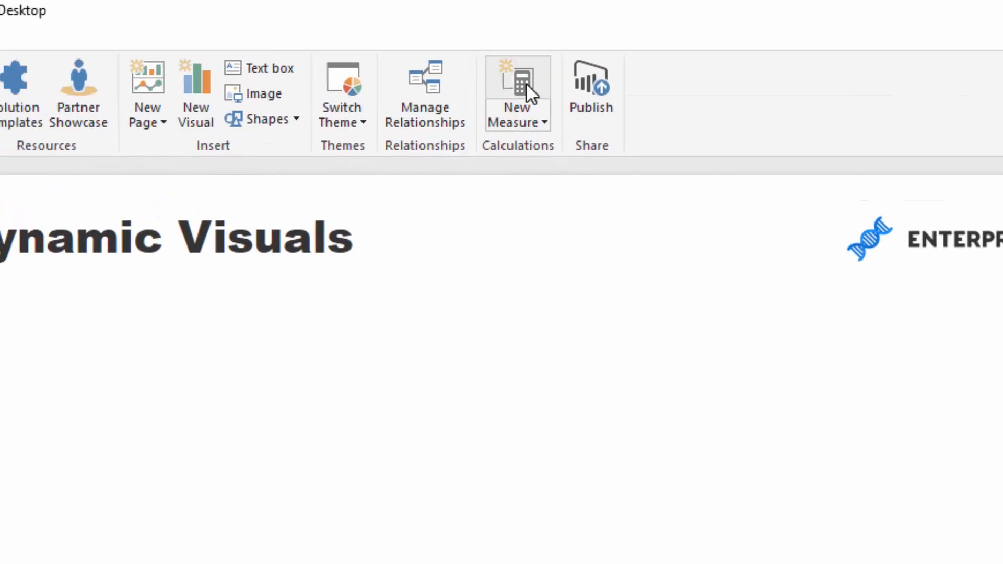
pyautogui.click(525, 83)
pyautogui.write('Tota')
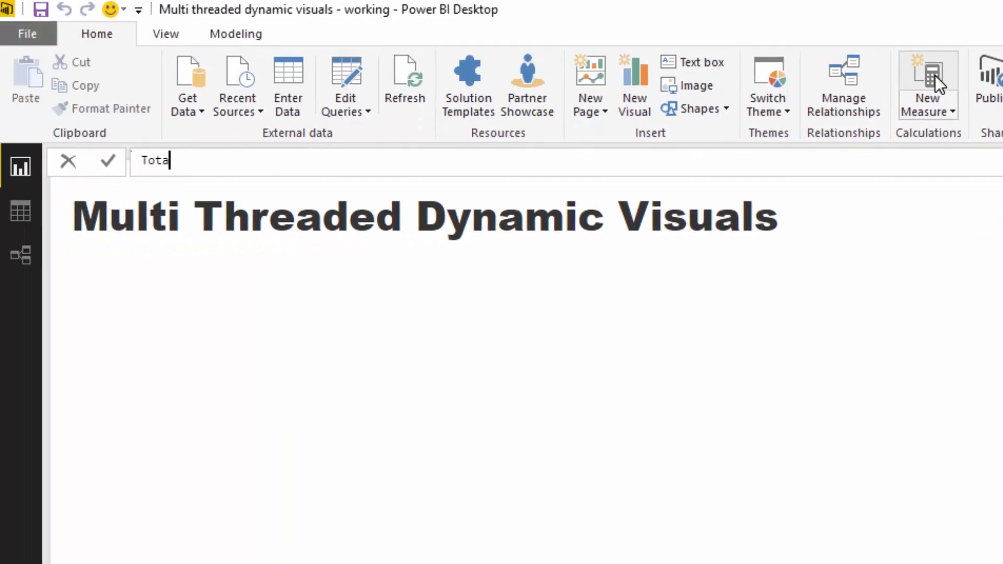
pyautogui.write('l Sales = SUMX(')
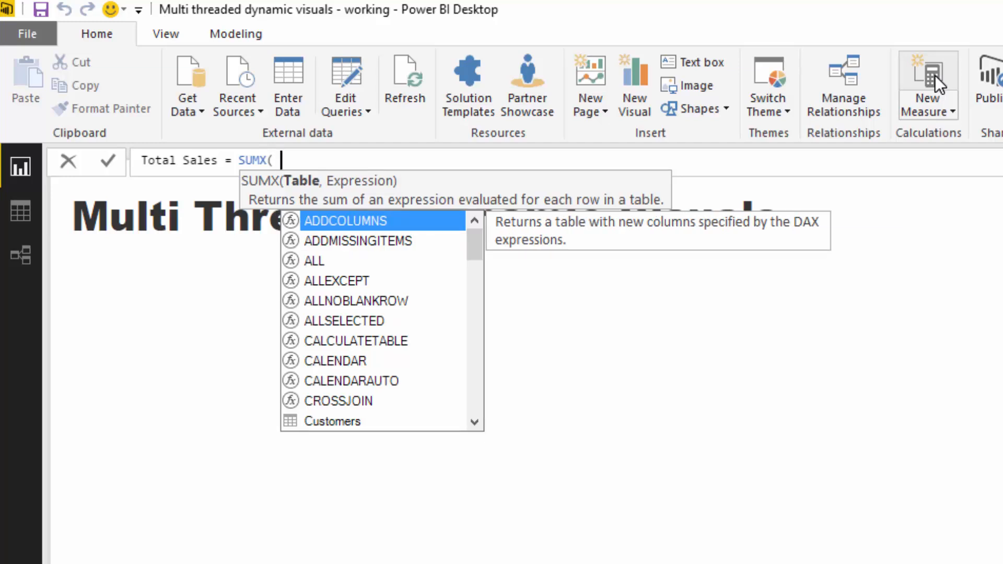
pyautogui.write('Sales,')
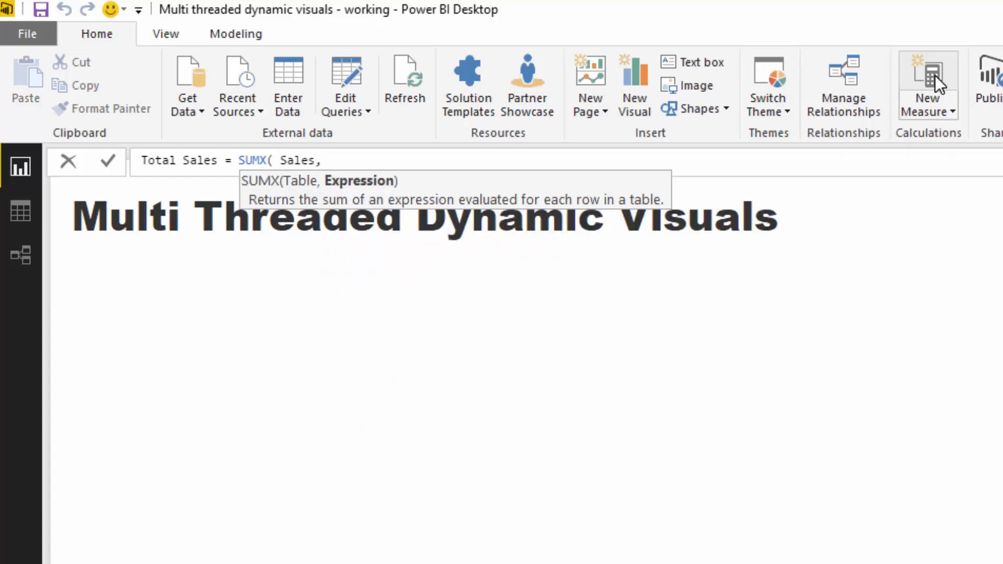
# Complete the Total Sales measure with the expression Sales[Quantity] * RELATED( Products[Current Price] ).
pyautogui.write(' Sales[Quan')
pyautogui.press('Tab')
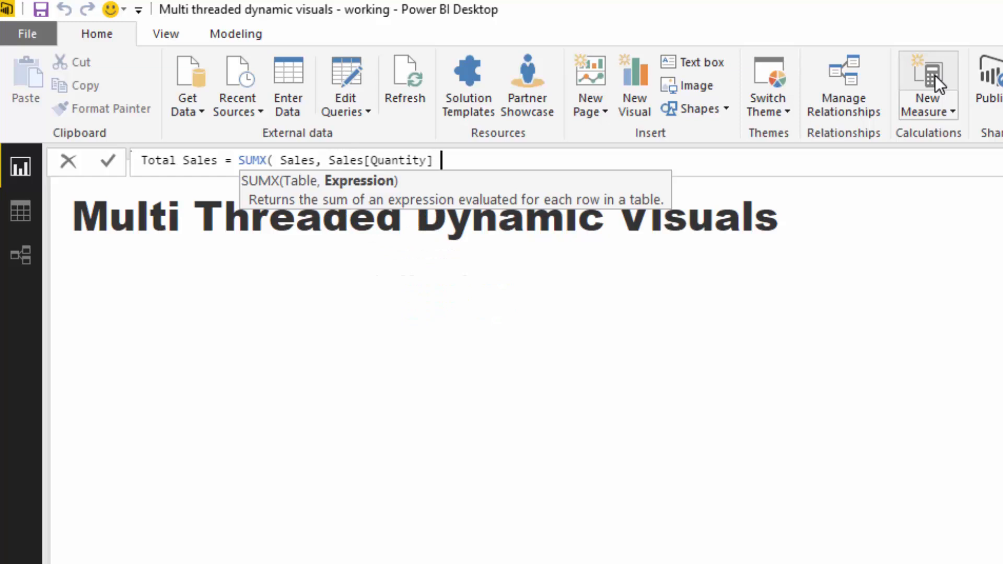
pyautogui.write('* Rel')
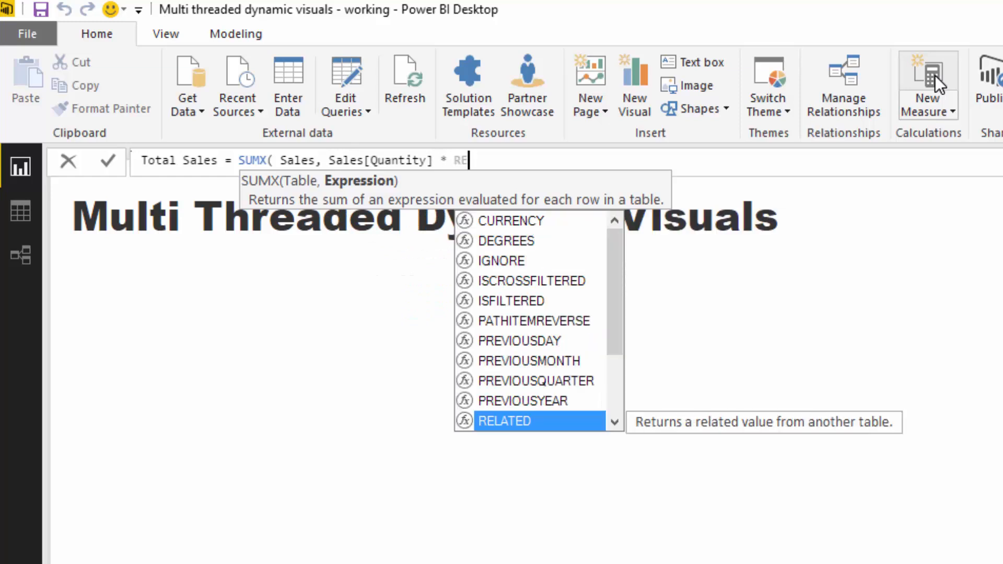
pyautogui.press('Tab')
pyautogui.write('Price')
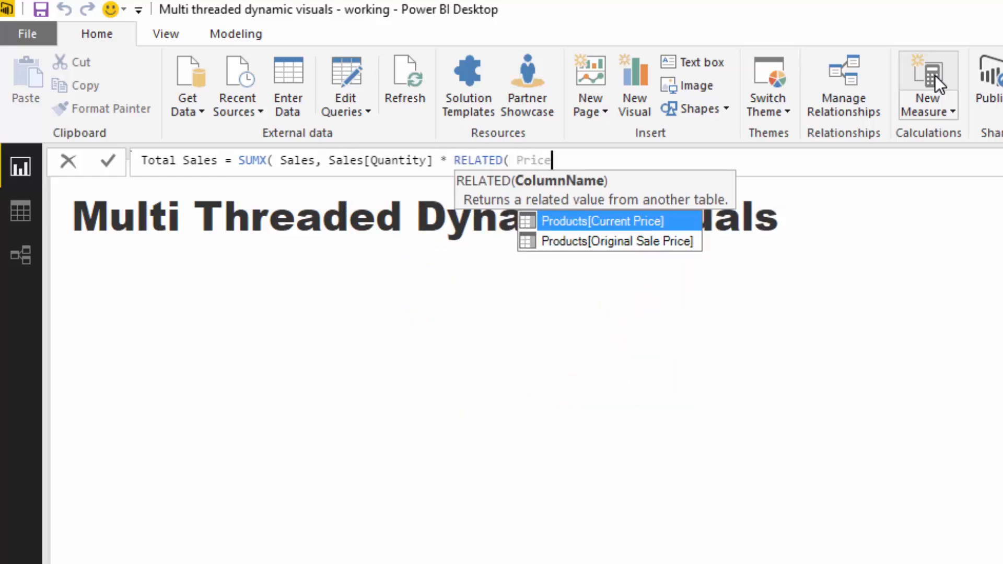
pyautogui.press('Tab')
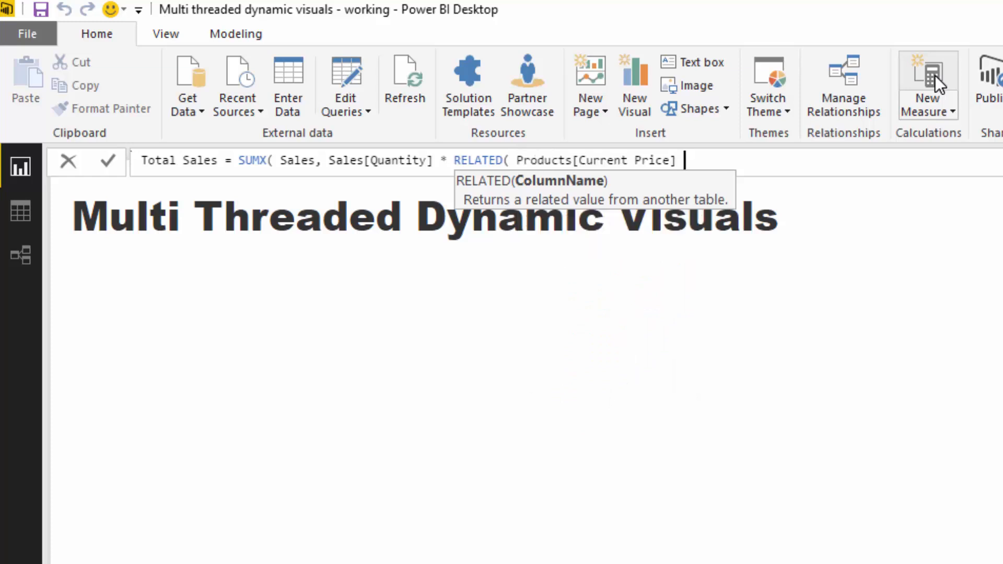
pyautogui.write(') )')
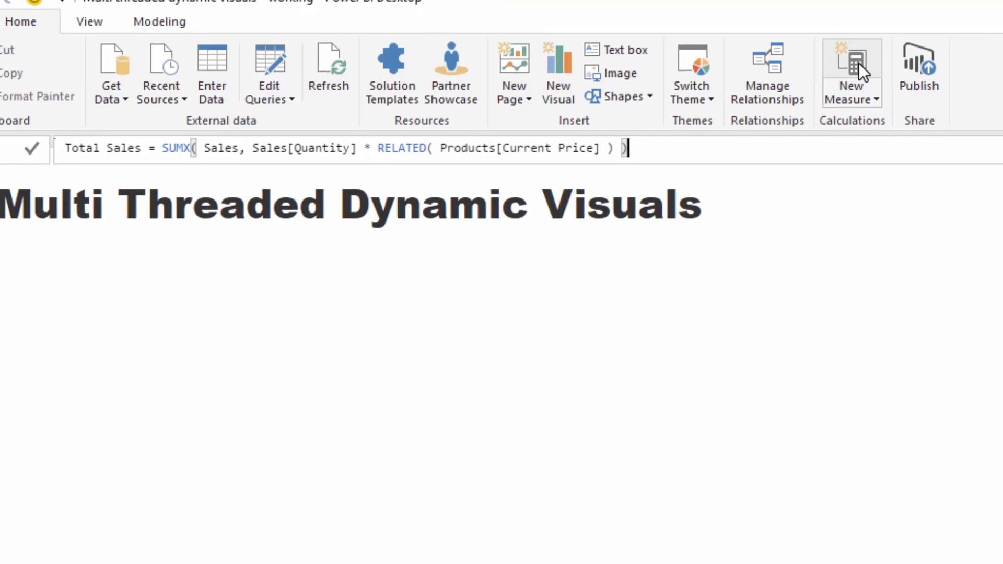
pyautogui.press('Return')
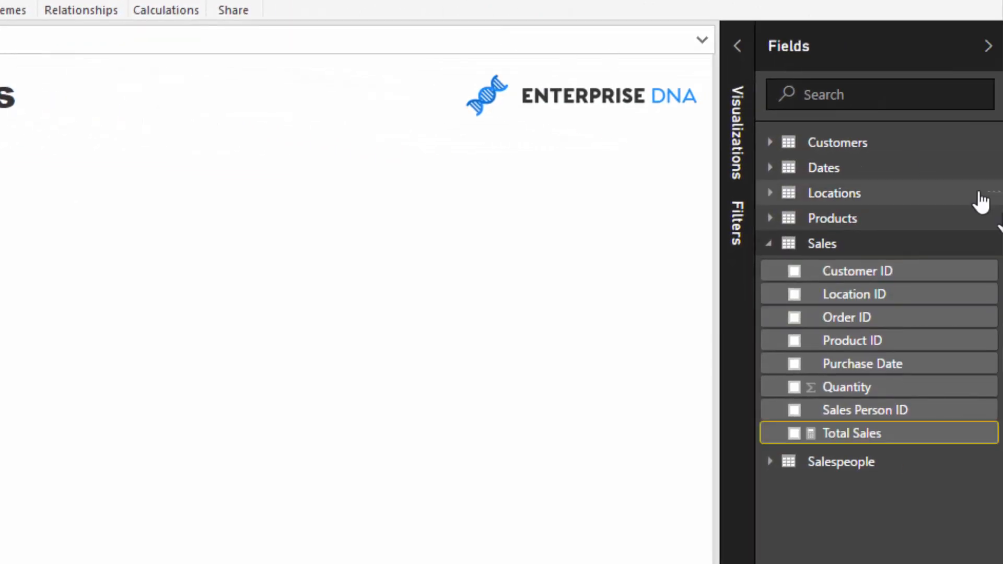
# Create a stacked bar chart of Total Sales by Product Name on the report page.
pyautogui.moveTo(851, 433); pyautogui.dragTo(12, 318)
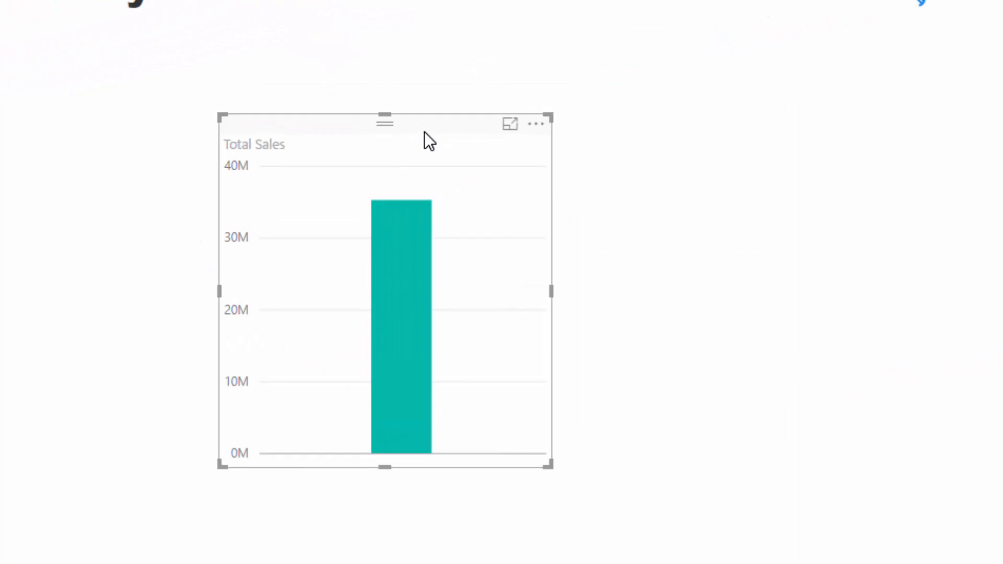
pyautogui.click(842, 177)
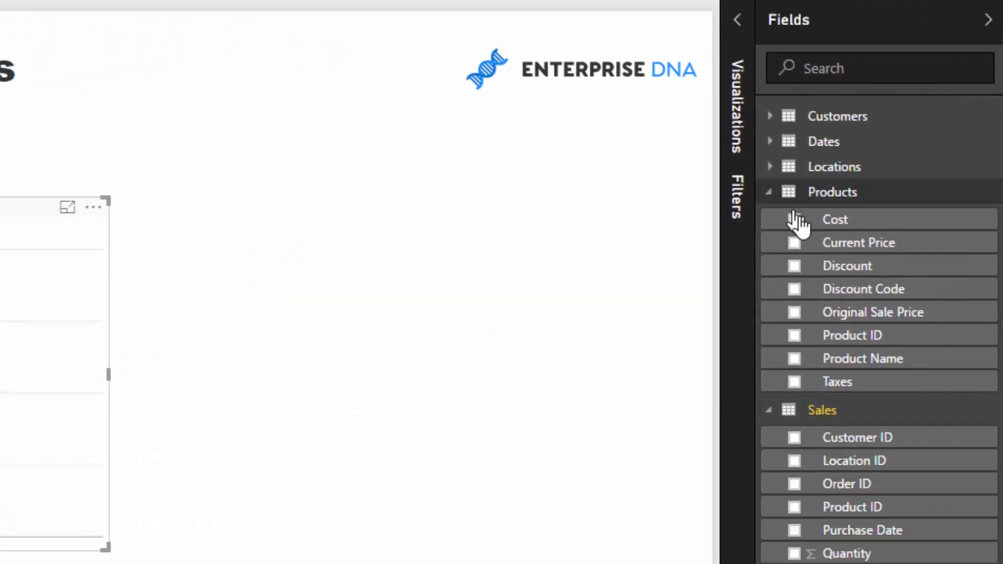
pyautogui.click(737, 19)
pyautogui.moveTo(847, 358); pyautogui.dragTo(656, 287)
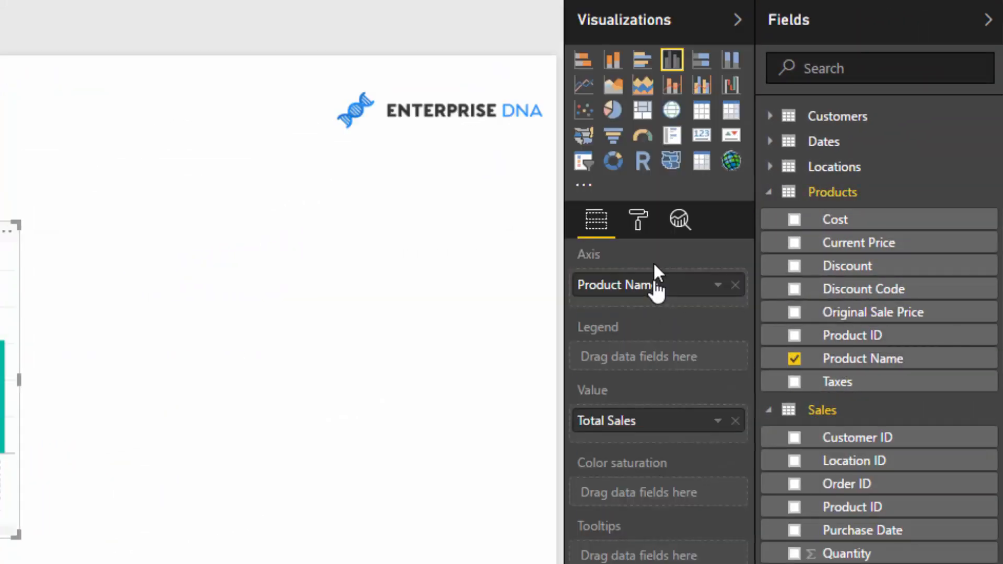
pyautogui.click(586, 58)
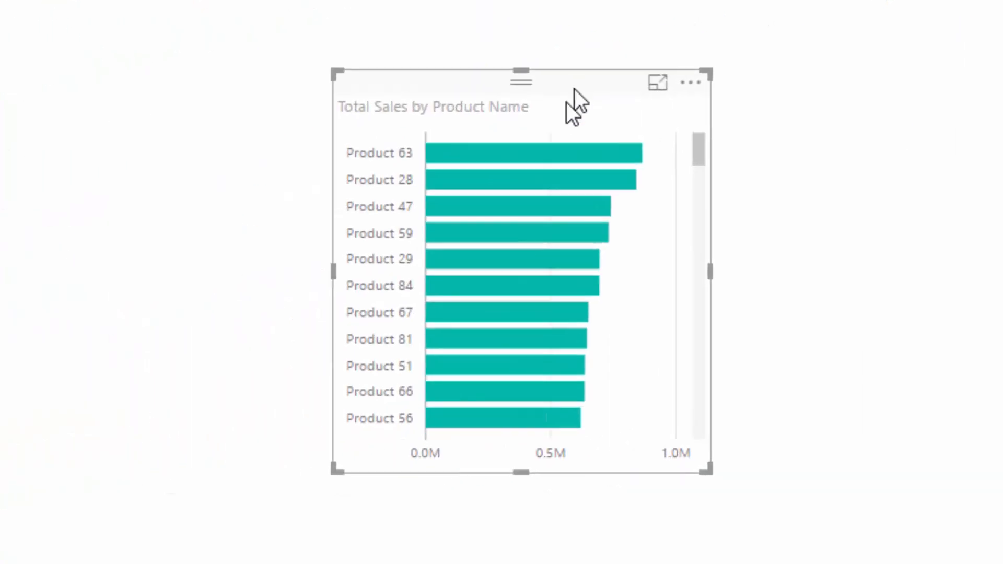
# Enlarge the Total Sales by Product Name chart and reposition it below the page title.
pyautogui.moveTo(567, 102); pyautogui.dragTo(444, 30)
pyautogui.moveTo(579, 420); pyautogui.dragTo(719, 543)
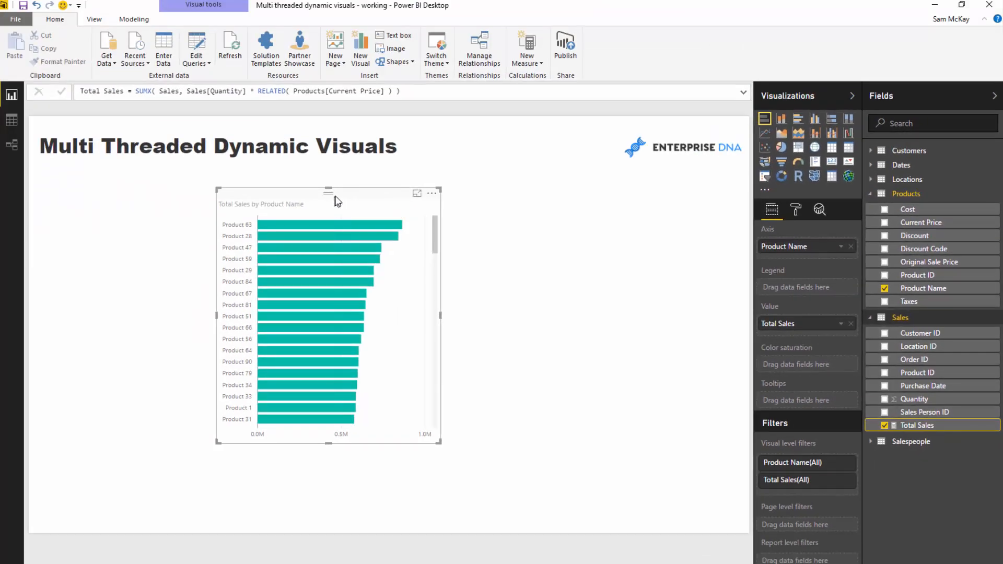
pyautogui.moveTo(336, 198); pyautogui.dragTo(312, 188)
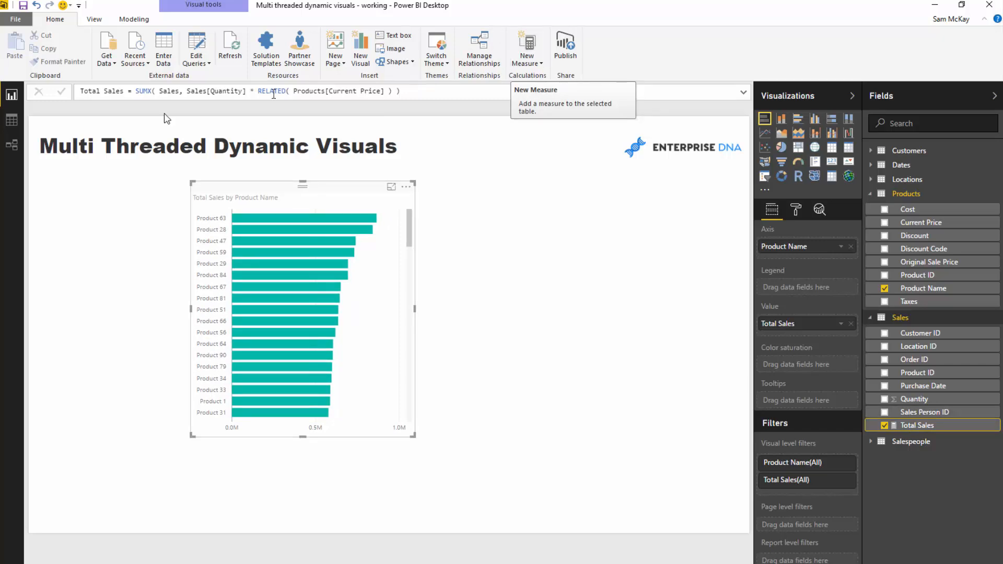
# Review the Products table's columns in the data view and return to the report page.
pyautogui.click(11, 120)
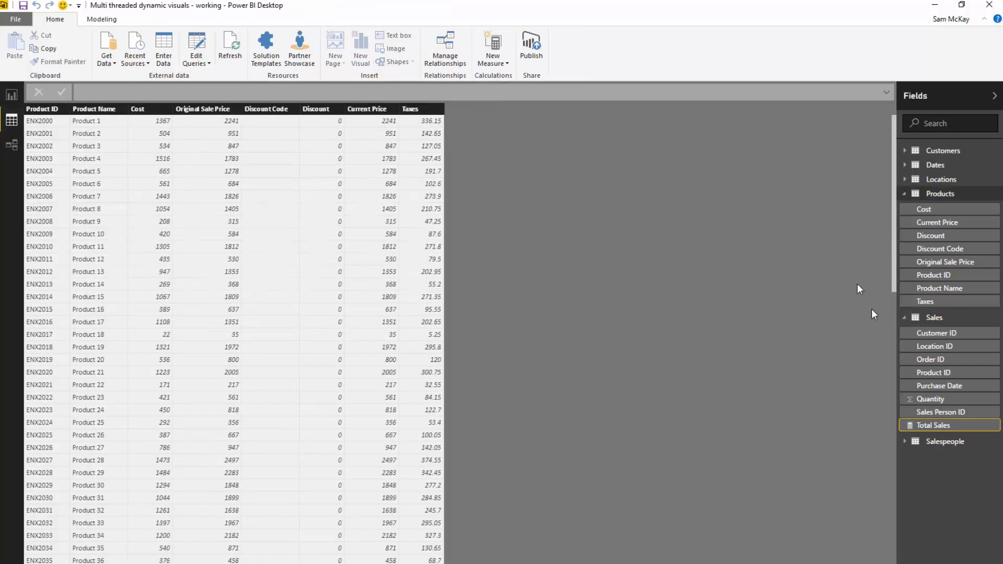
pyautogui.click(940, 194)
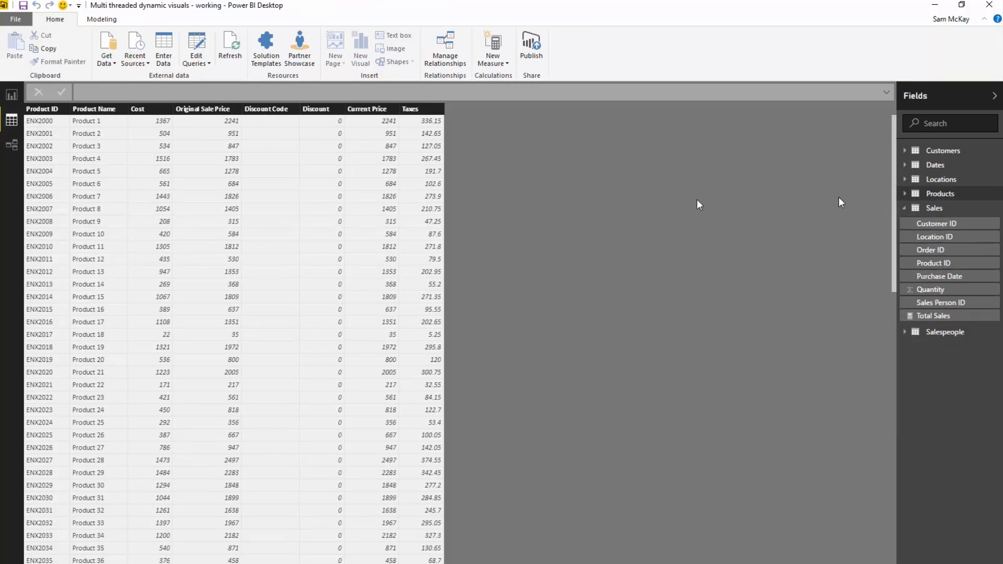
pyautogui.click(939, 194)
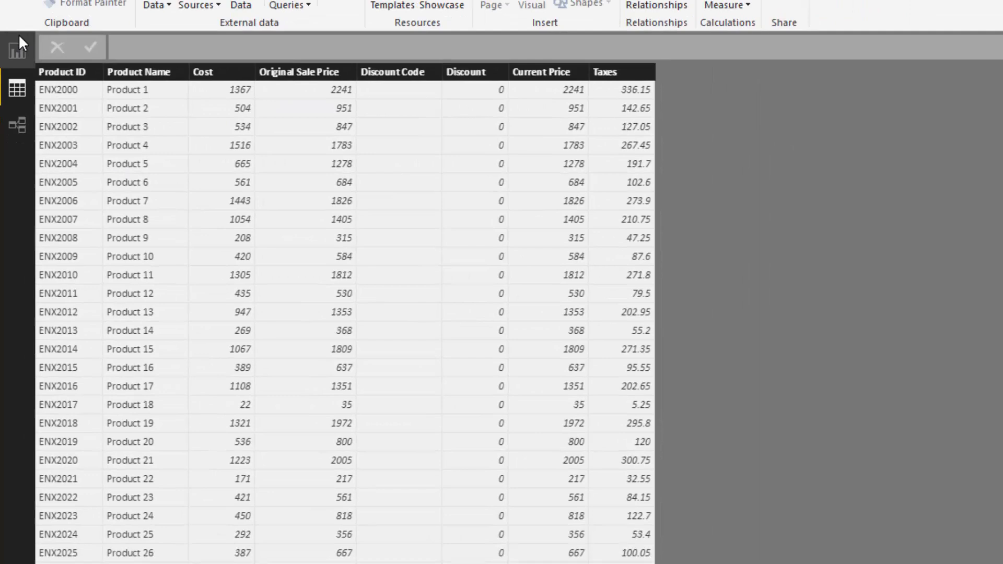
pyautogui.click(25, 9)
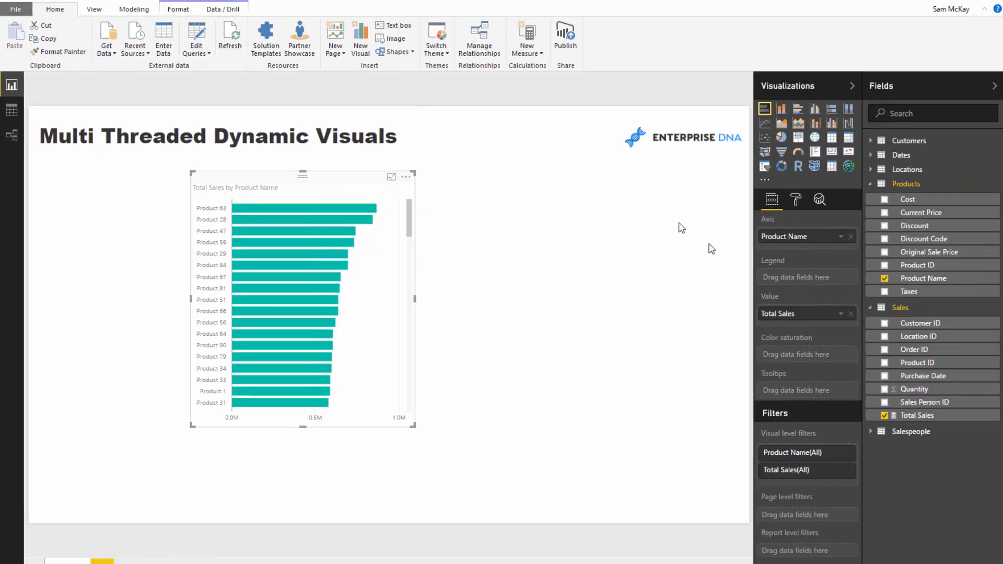
# Copy the Total Sales formula into a new measure and rename that measure Total Costs.
pyautogui.click(917, 416)
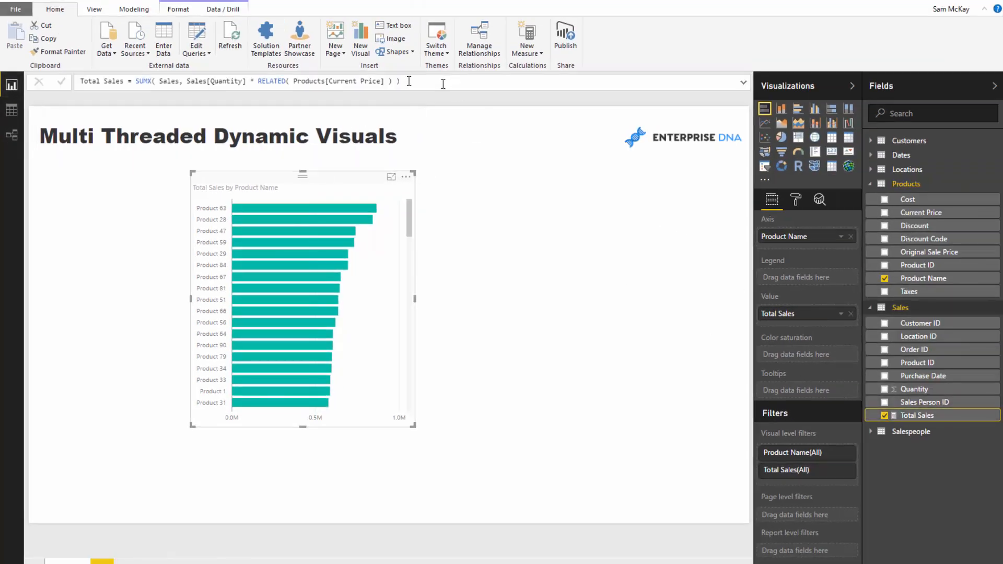
pyautogui.moveTo(409, 81); pyautogui.dragTo(80, 82)
pyautogui.hotkey('ctrl', 'c')
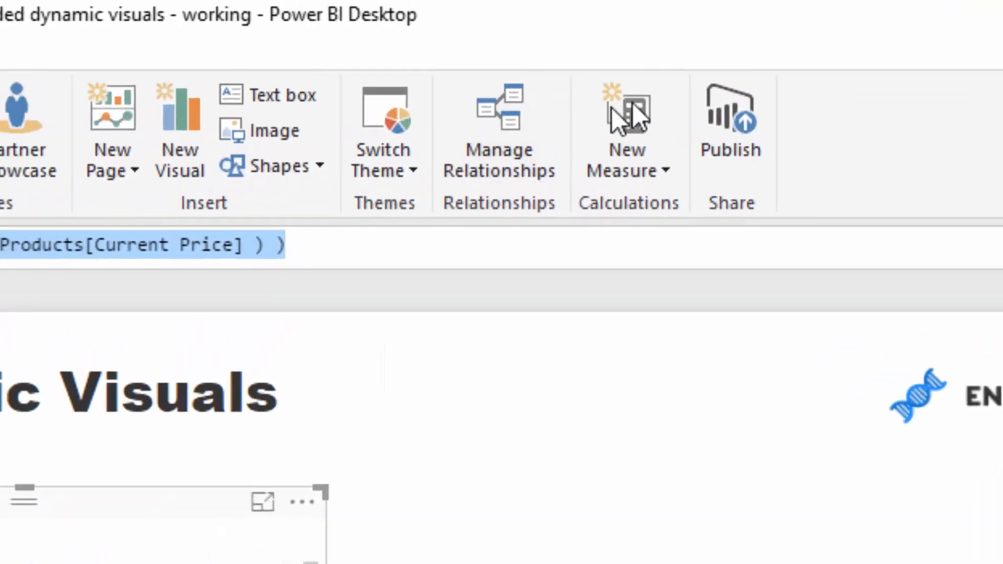
pyautogui.click(613, 109)
pyautogui.hotkey('ctrl', 'v')
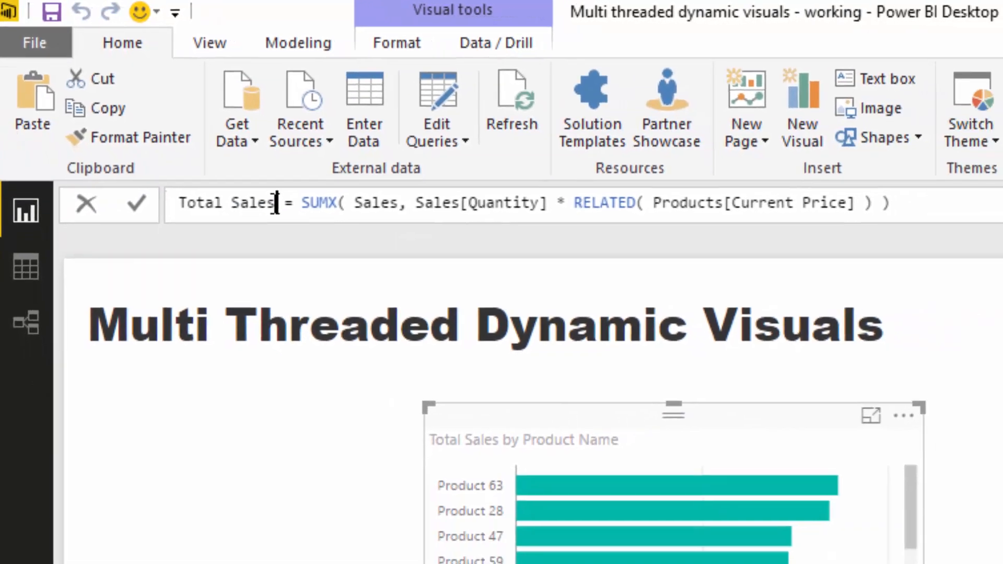
pyautogui.moveTo(306, 230); pyautogui.dragTo(247, 228)
pyautogui.write('Copst')
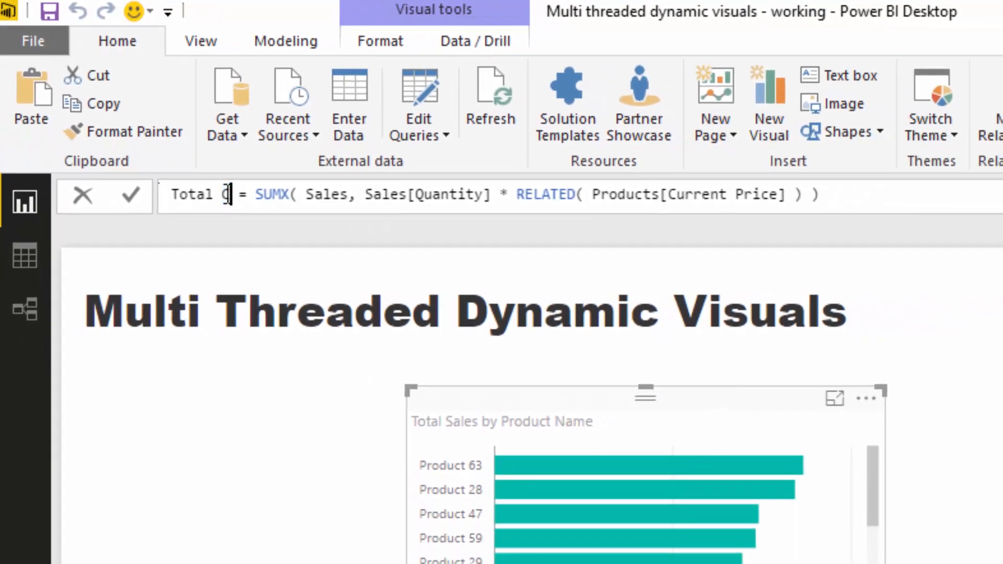
pyautogui.press('BackSpace')
pyautogui.press('BackSpace')
pyautogui.press('BackSpace')
pyautogui.write('sts')
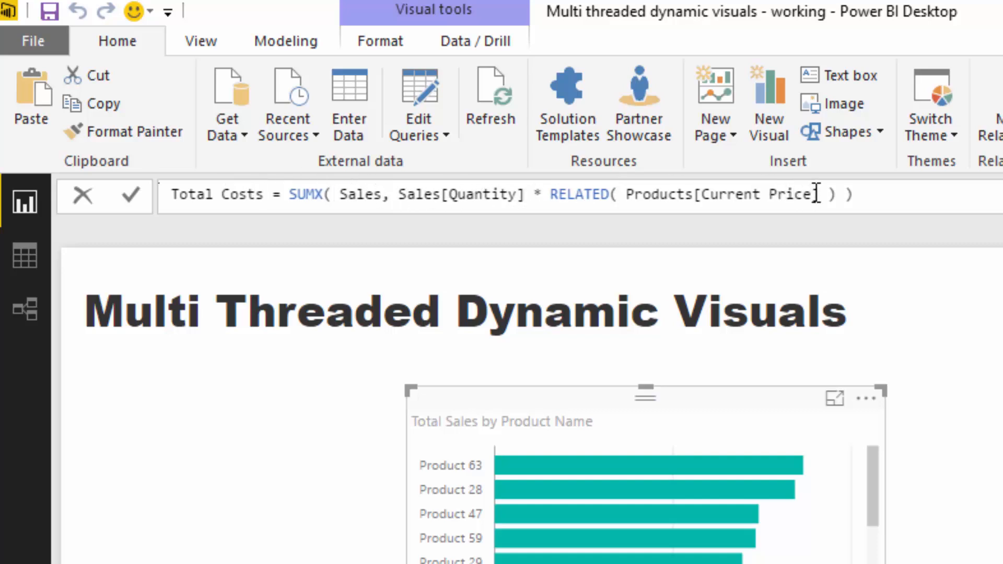
# Replace Products[Current Price] with Products[Cost] in the Total Costs formula and commit the measure.
pyautogui.moveTo(819, 194); pyautogui.dragTo(626, 195)
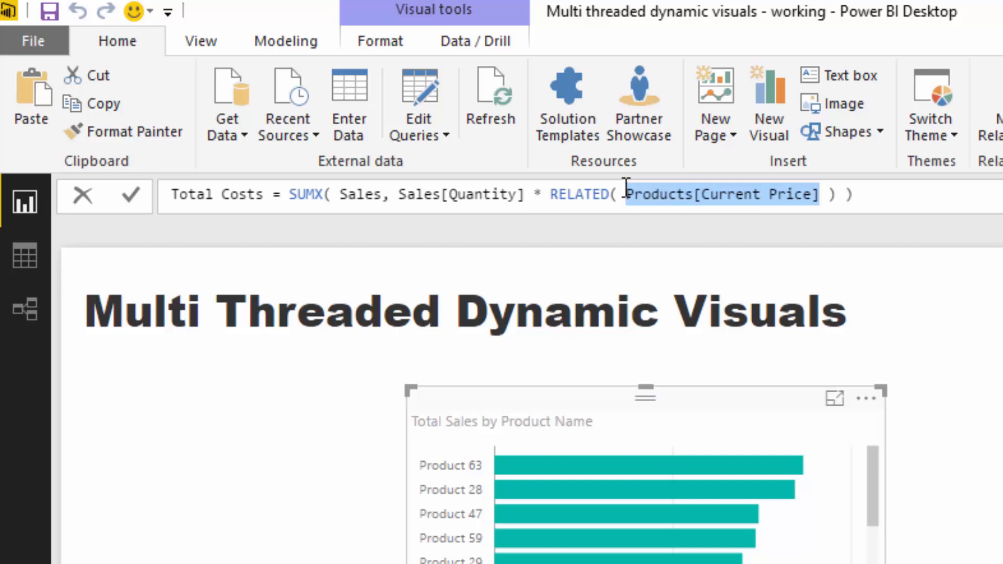
pyautogui.press('BackSpace')
pyautogui.write('Co')
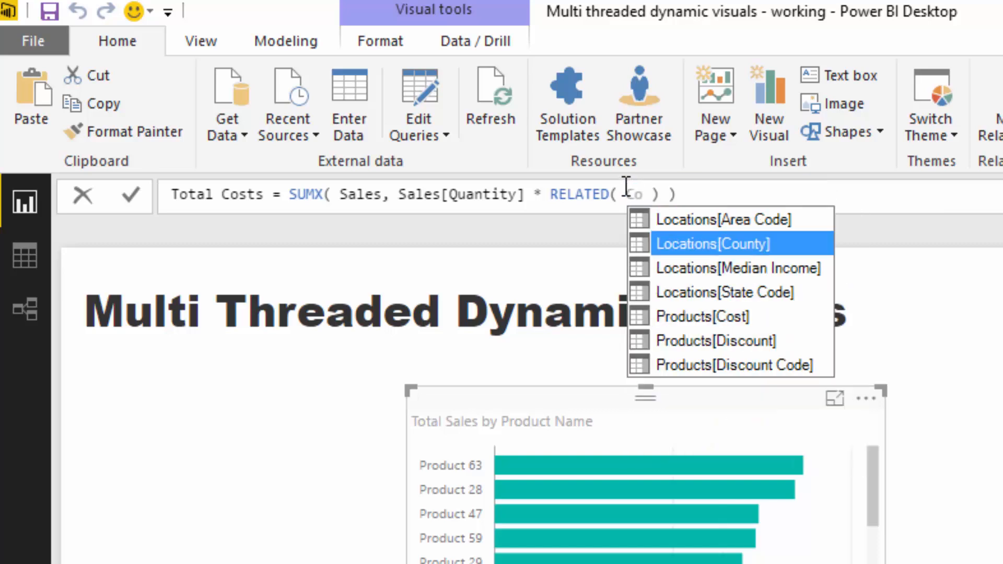
pyautogui.press('Down')
pyautogui.press('Down')
pyautogui.press('Down')
pyautogui.press('Tab')
pyautogui.click(881, 200)
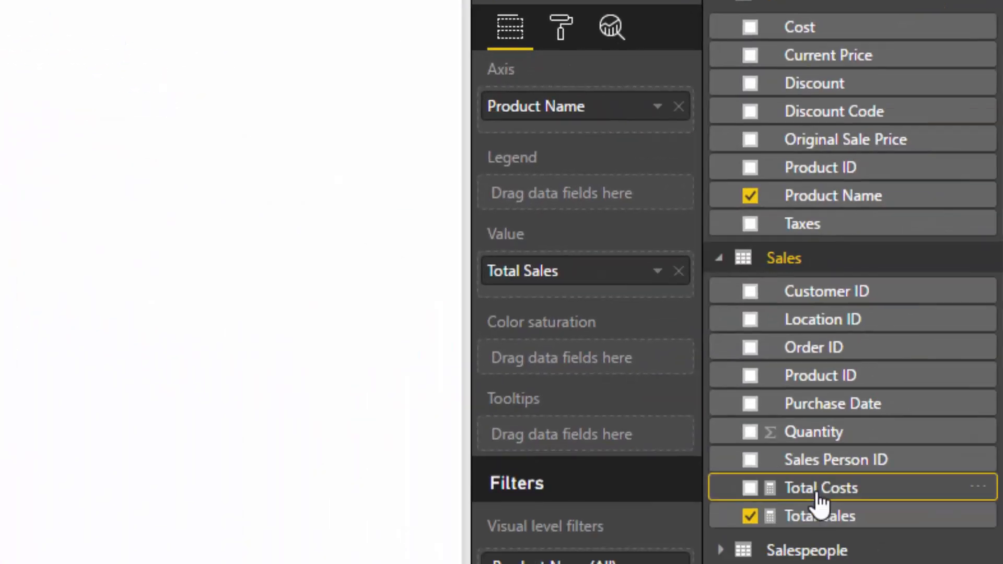
# Convert the Total Sales by Product Name chart to a table and add Total Costs to its values.
pyautogui.moveTo(821, 489); pyautogui.dragTo(94, 137)
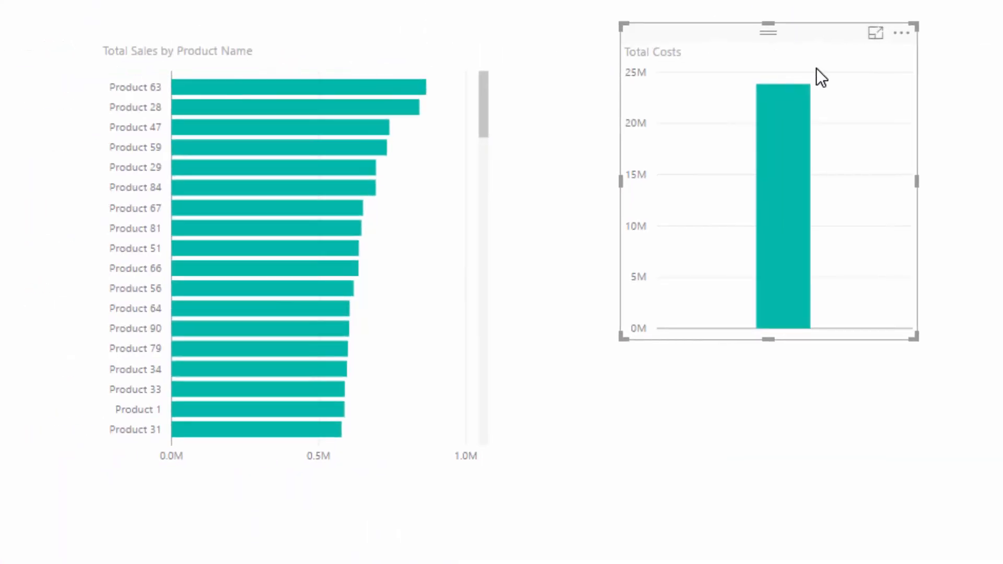
pyautogui.press('Delete')
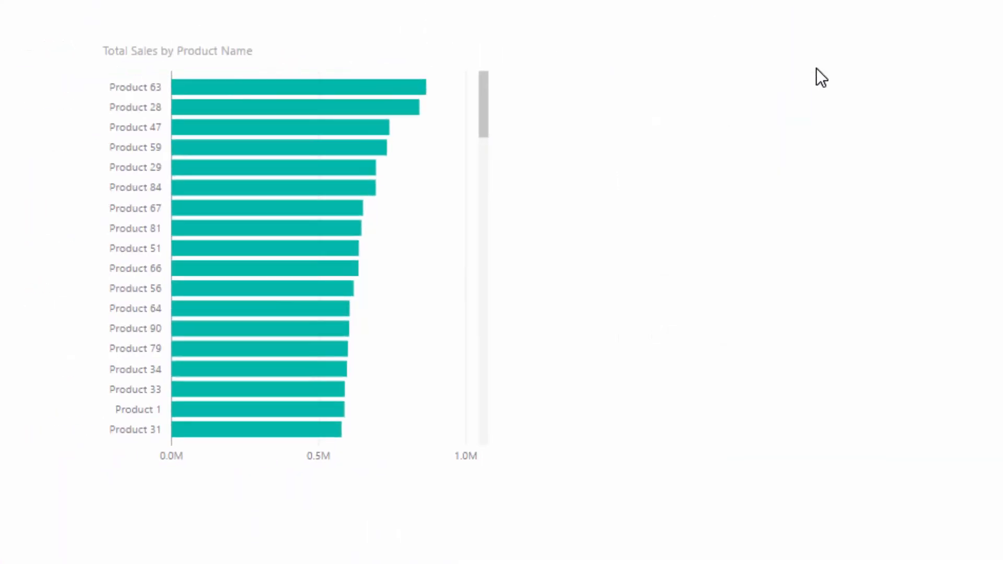
pyautogui.click(409, 41)
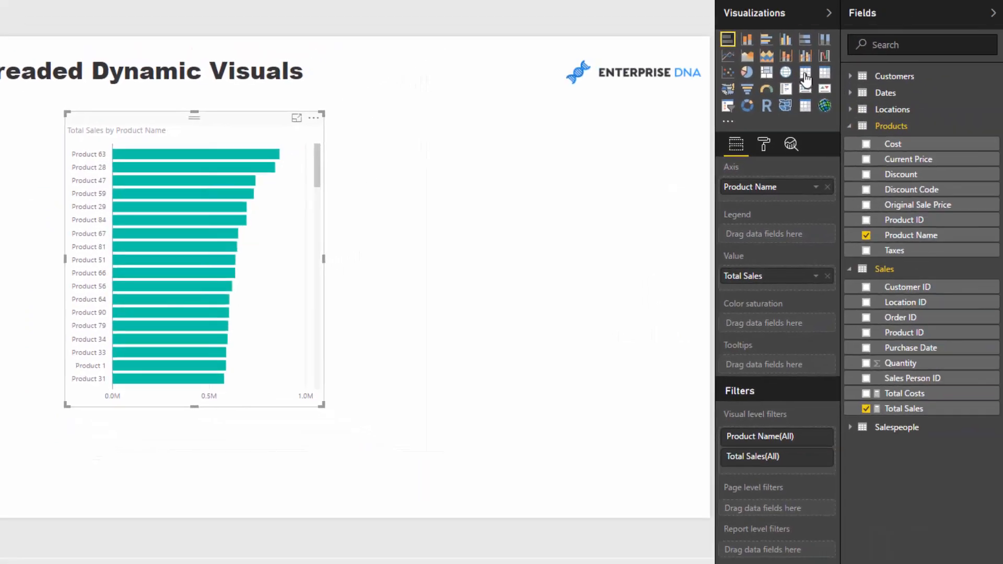
pyautogui.click(820, 69)
pyautogui.moveTo(206, 152); pyautogui.dragTo(262, 135)
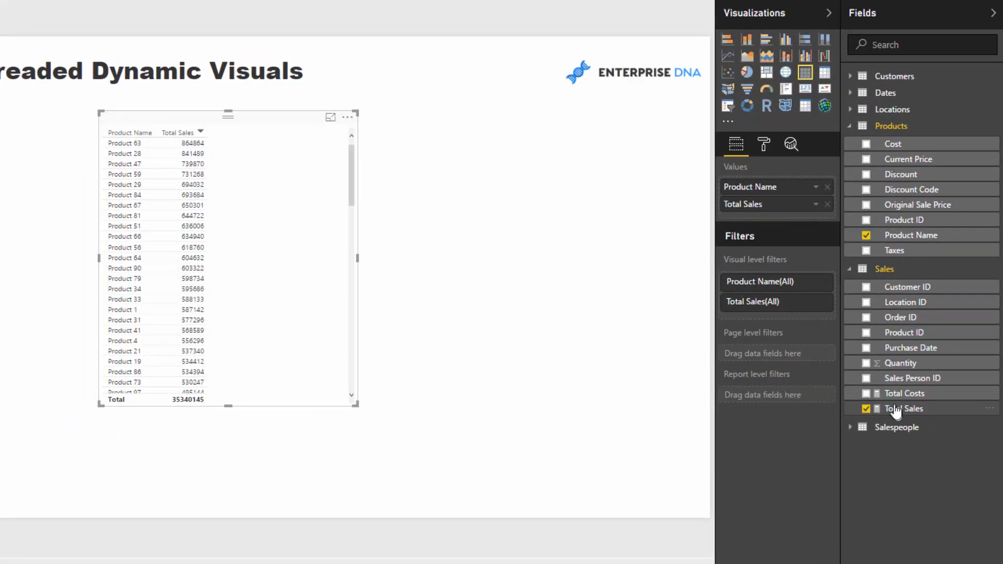
pyautogui.moveTo(896, 395); pyautogui.dragTo(780, 222)
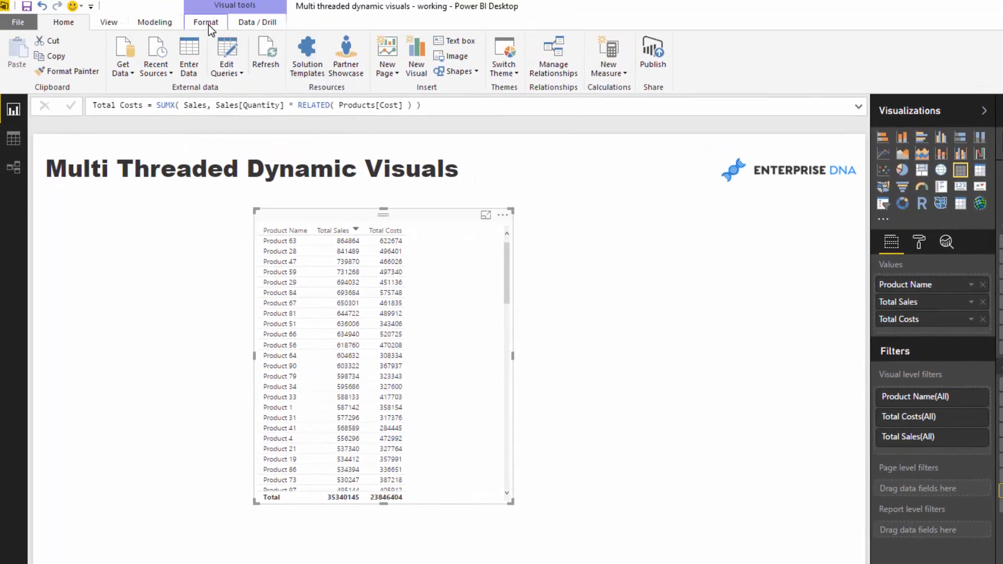
# Apply thousands separators to the Total Costs and Total Sales measures.
pyautogui.click(206, 22)
pyautogui.click(156, 21)
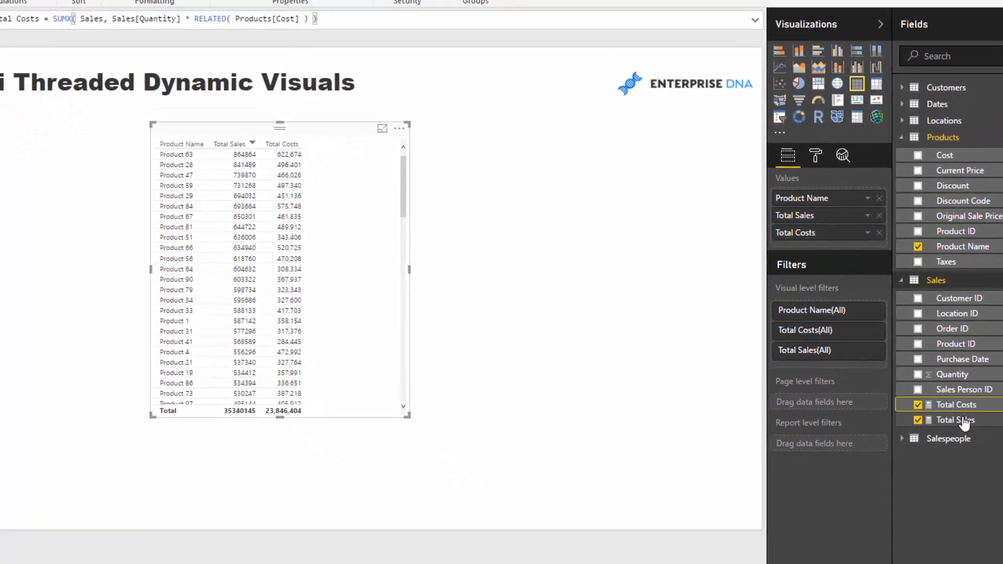
pyautogui.click(977, 437)
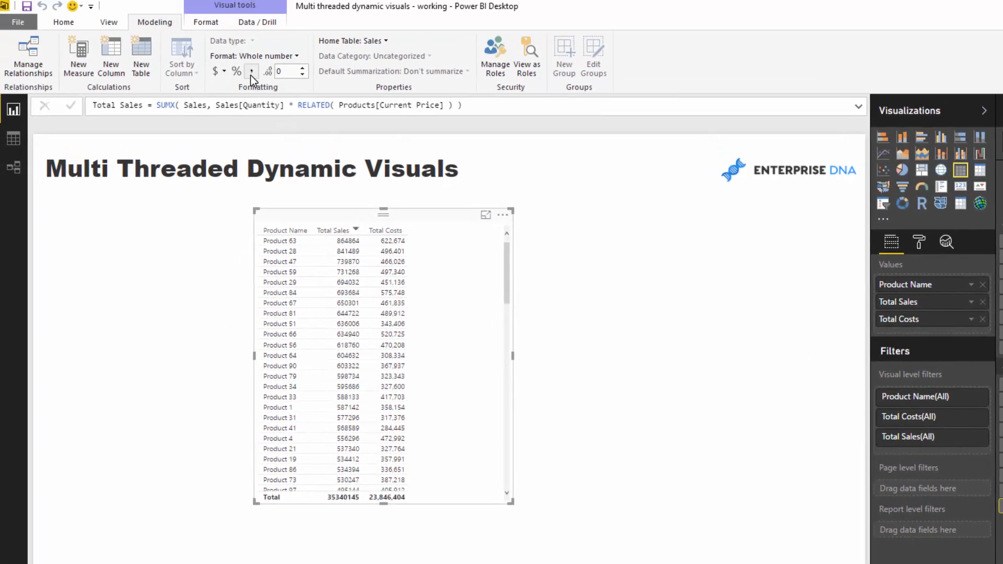
pyautogui.click(250, 72)
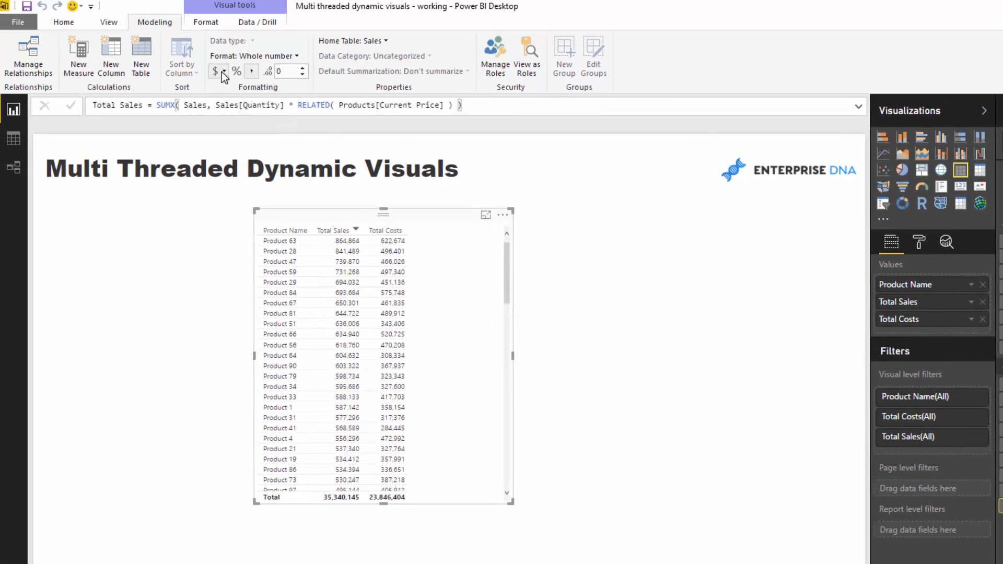
# Format the Total Sales and Total Costs measures as $ English (United States) currency.
pyautogui.click(221, 71)
pyautogui.click(253, 185)
pyautogui.click(925, 426)
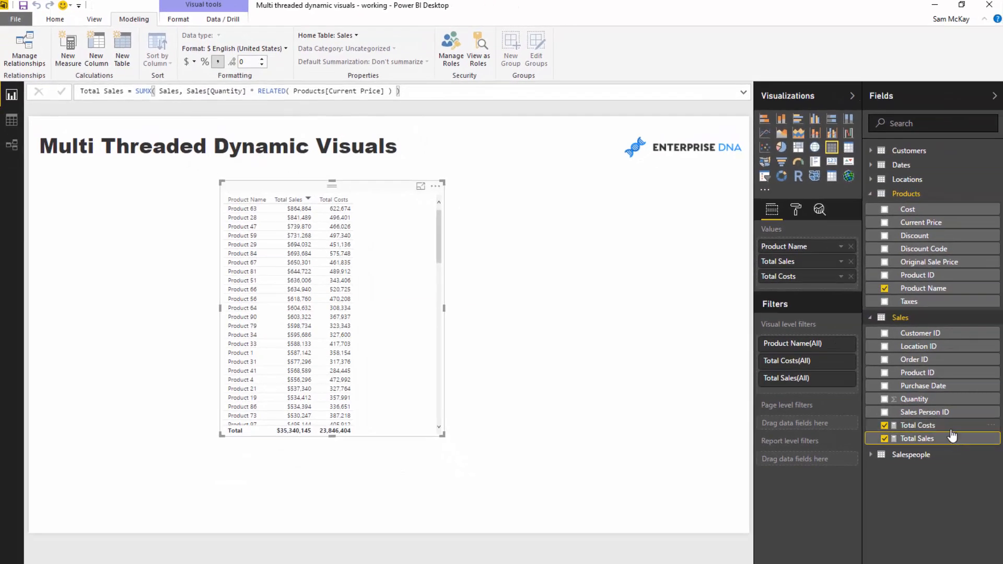
pyautogui.click(193, 62)
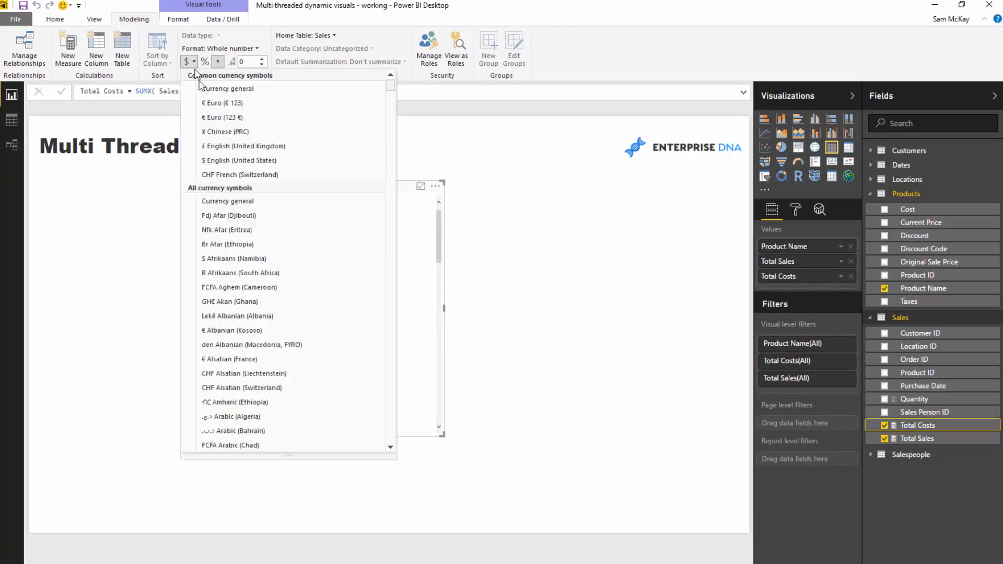
pyautogui.click(214, 160)
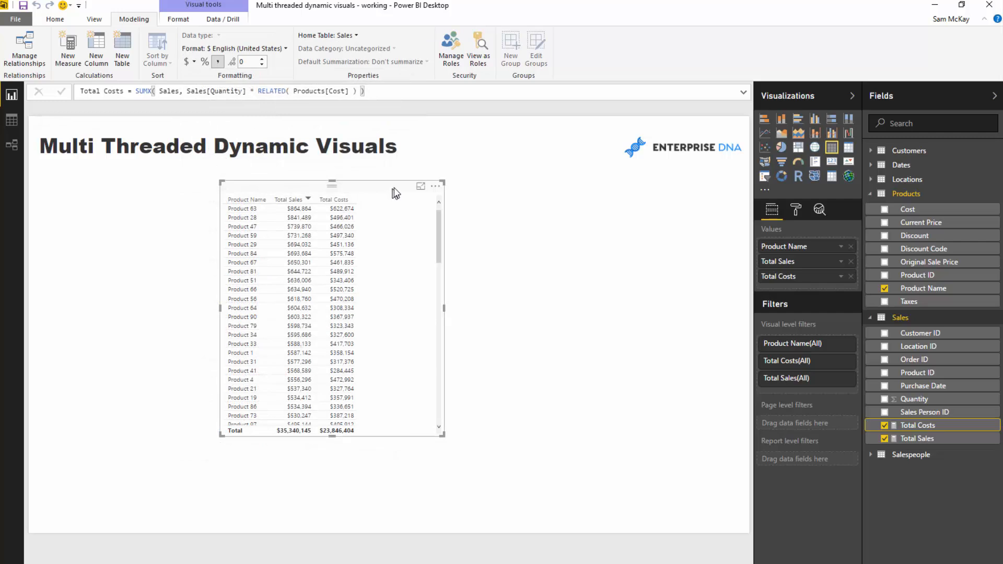
# Widen the product table and create a measure Total Profits = [Total Sales] - [Total Costs].
pyautogui.moveTo(448, 433); pyautogui.dragTo(543, 442)
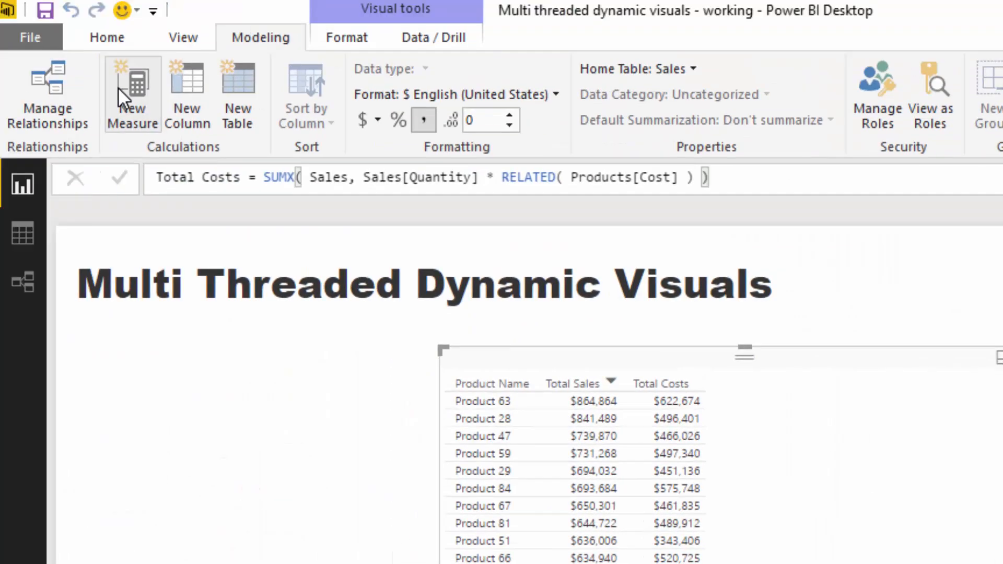
pyautogui.click(118, 86)
pyautogui.write('Tota')
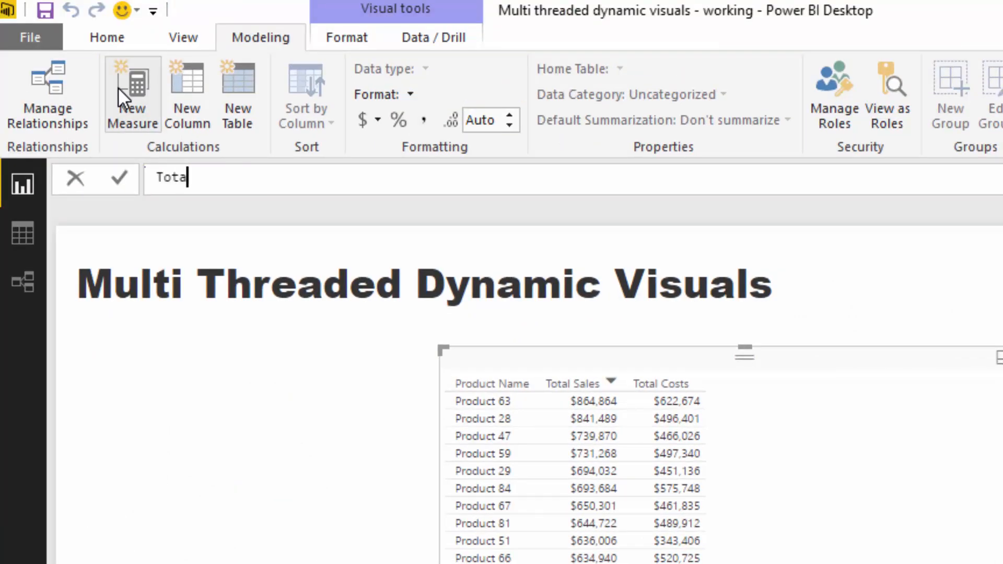
pyautogui.write('l Profits ')
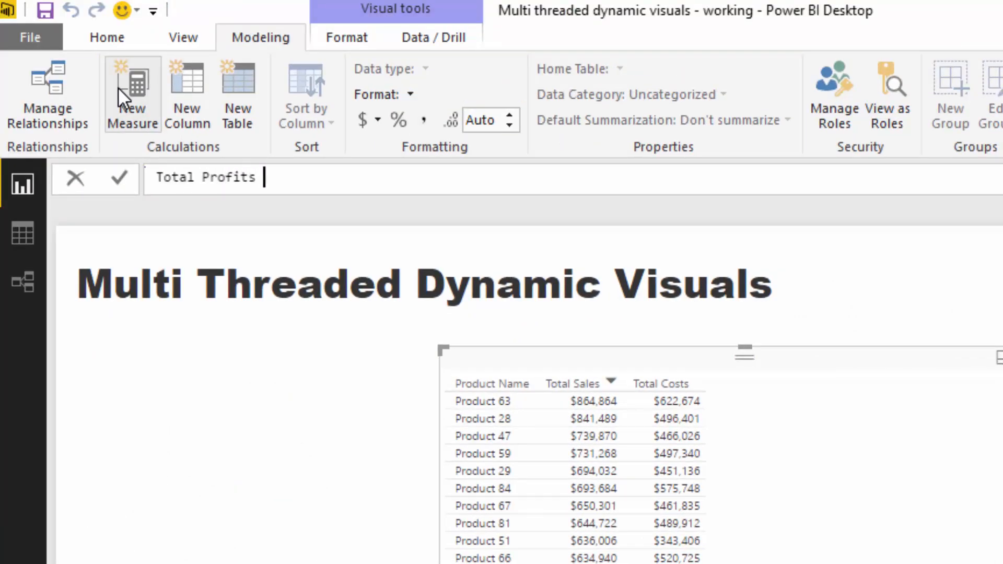
pyautogui.write('= [Total')
pyautogui.press('Down')
pyautogui.press('Tab')
pyautogui.write('- ')
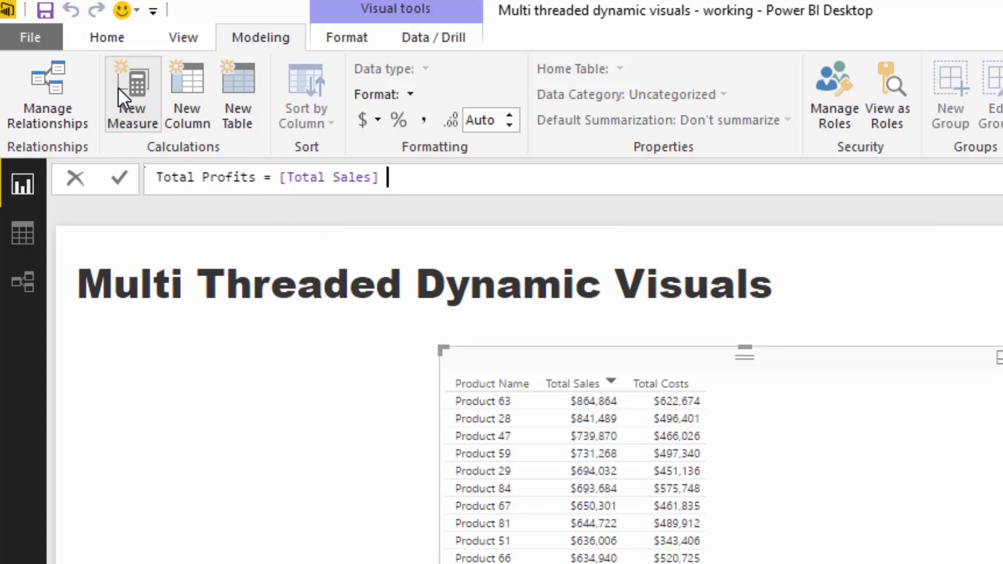
pyautogui.write('Total')
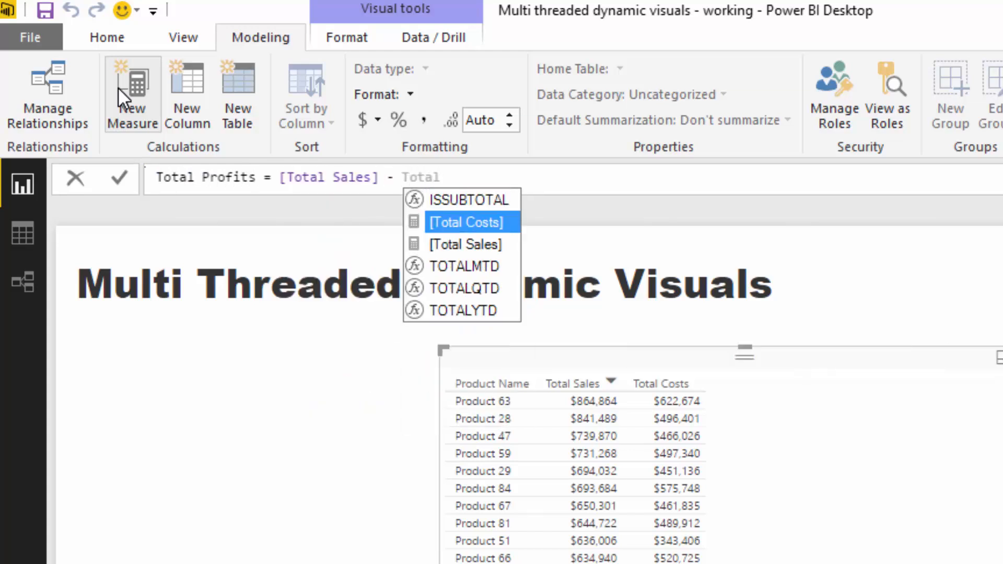
pyautogui.press('Tab')
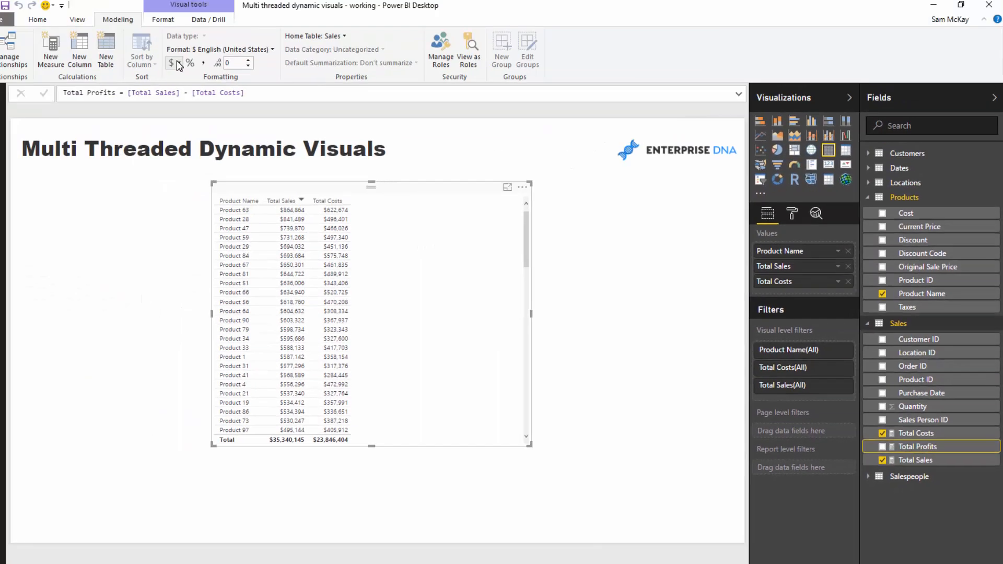
# Format Total Profits as $ English (United States) currency and add it to the product table.
pyautogui.click(179, 62)
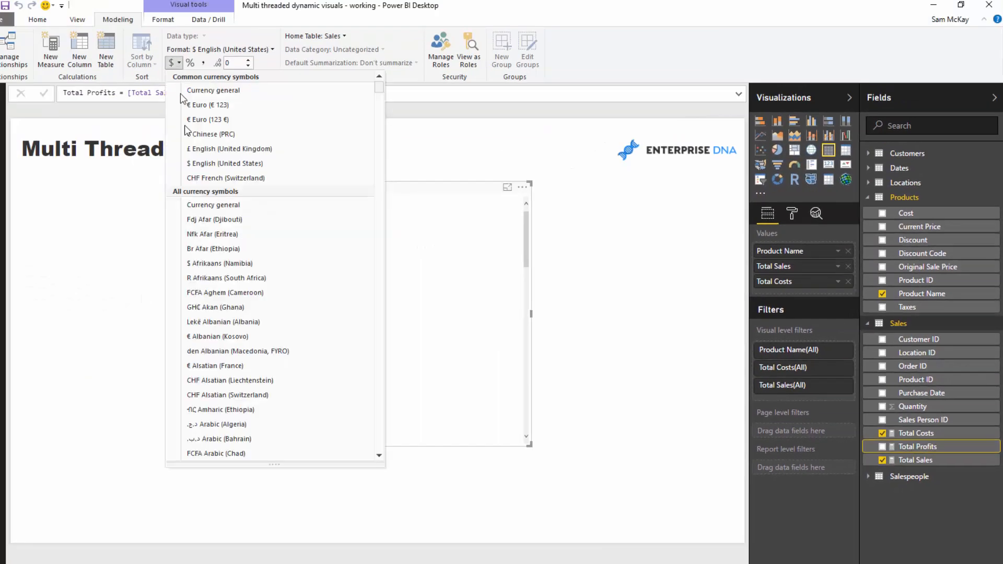
pyautogui.click(207, 169)
pyautogui.moveTo(918, 446); pyautogui.dragTo(381, 273)
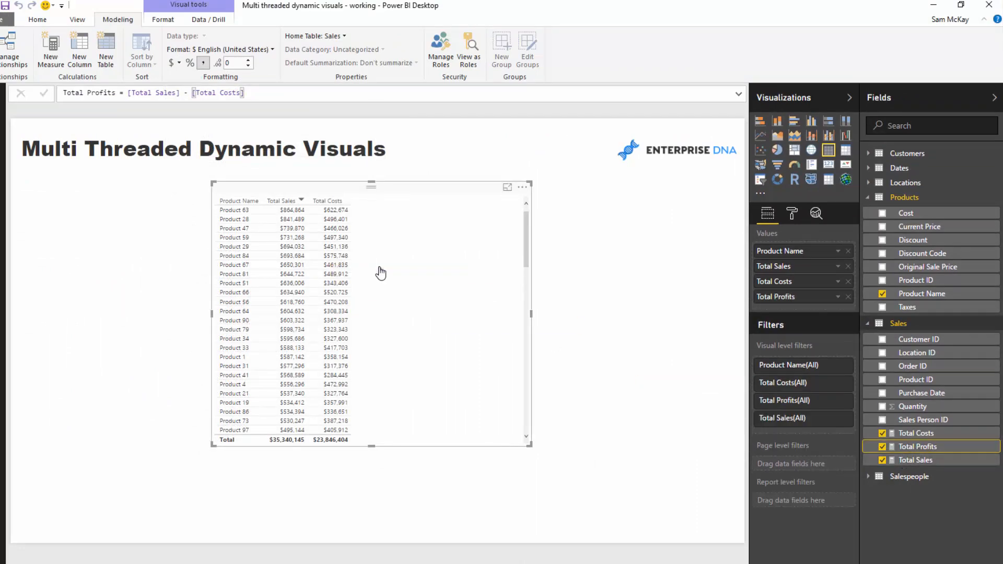
# Remove Total Costs from the product table, reposition the table, and make it slightly narrower and taller.
pyautogui.moveTo(422, 190); pyautogui.dragTo(418, 210)
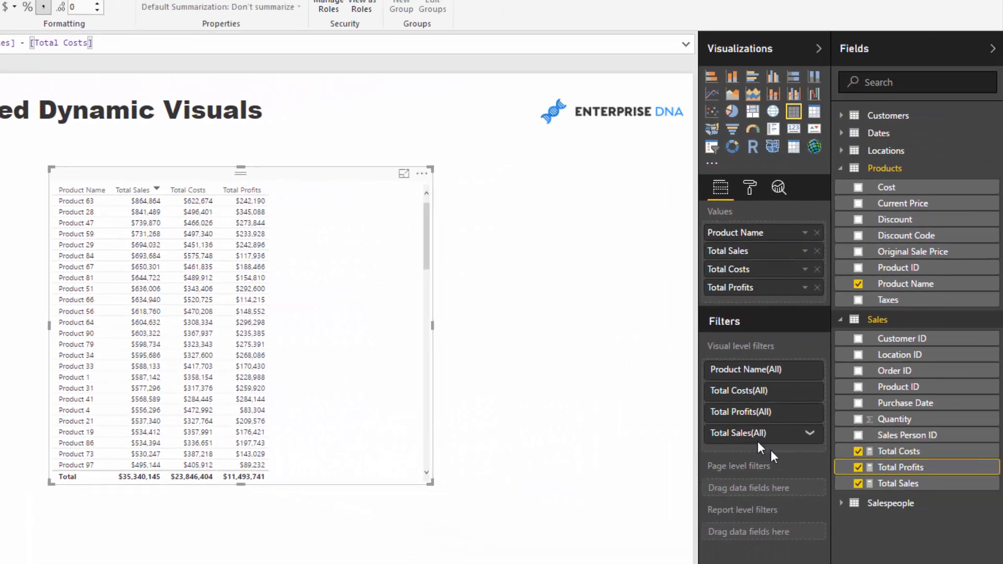
pyautogui.click(817, 269)
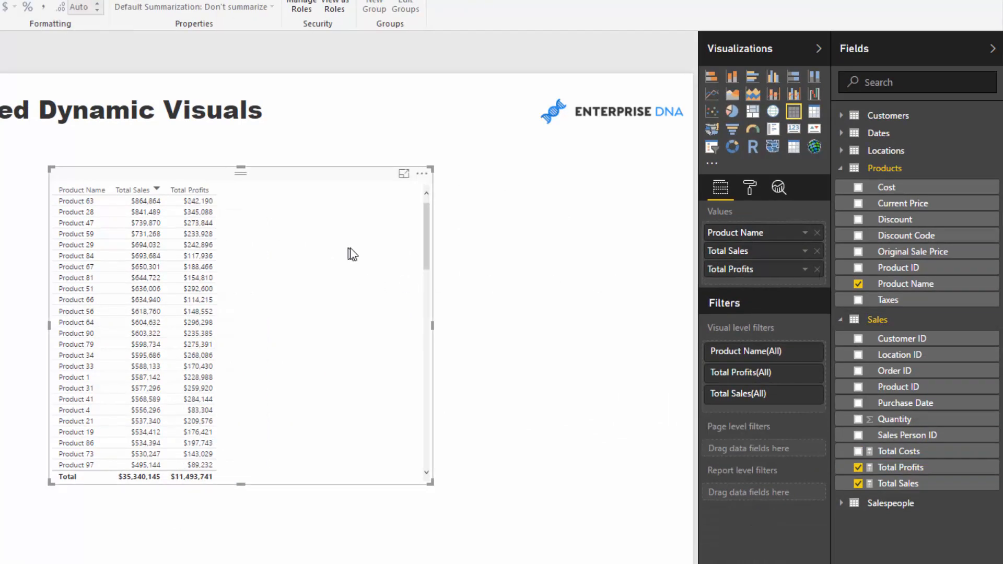
pyautogui.moveTo(353, 254); pyautogui.dragTo(368, 255)
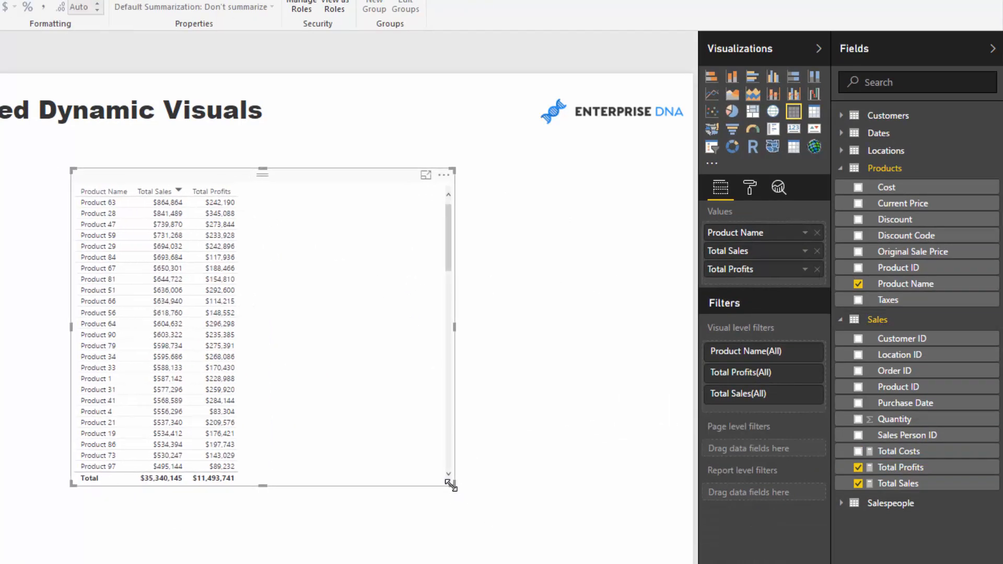
pyautogui.moveTo(450, 485); pyautogui.dragTo(417, 507)
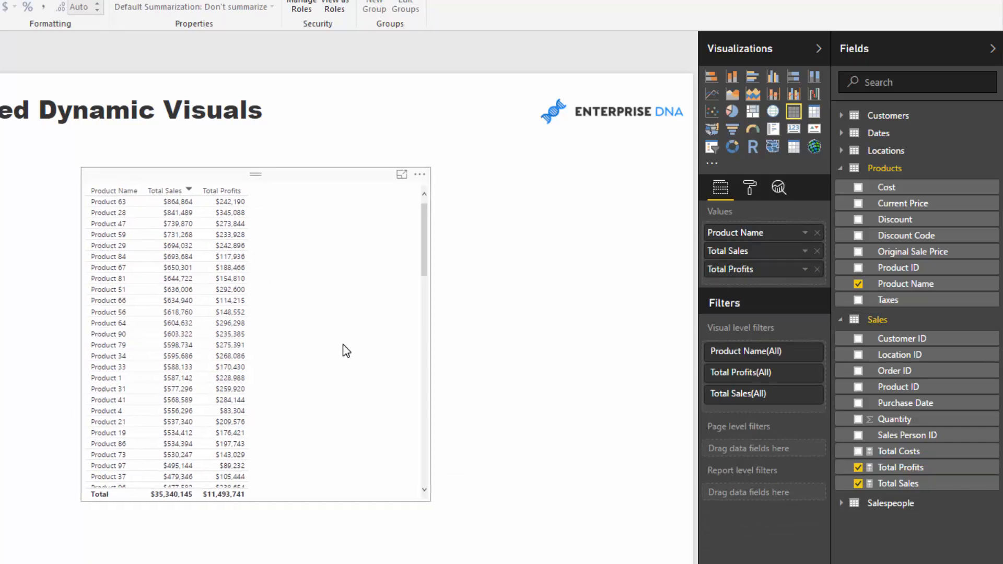
# Shift the product table slightly to the right on the report page.
pyautogui.moveTo(344, 345); pyautogui.dragTo(343, 344)
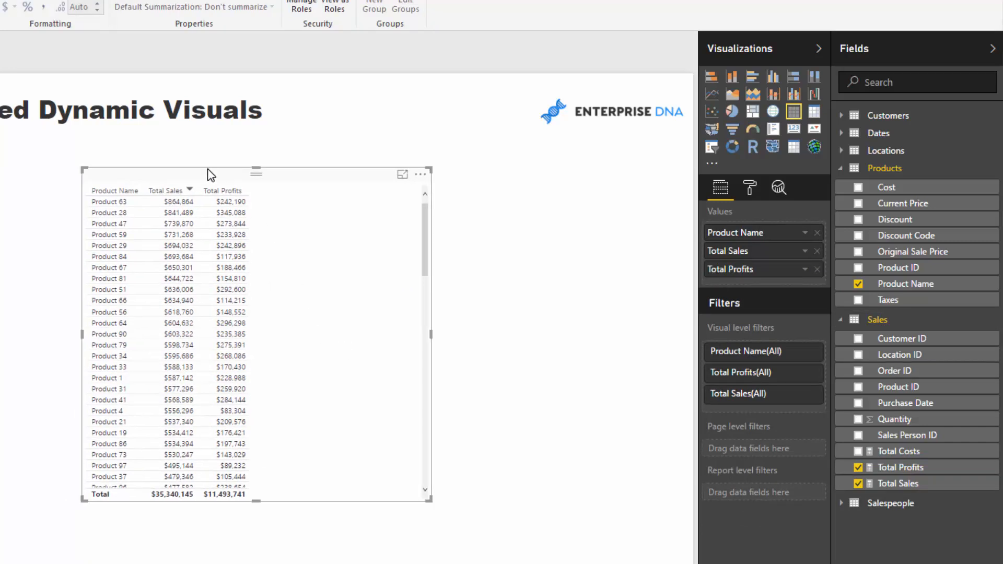
pyautogui.moveTo(207, 178); pyautogui.dragTo(208, 184)
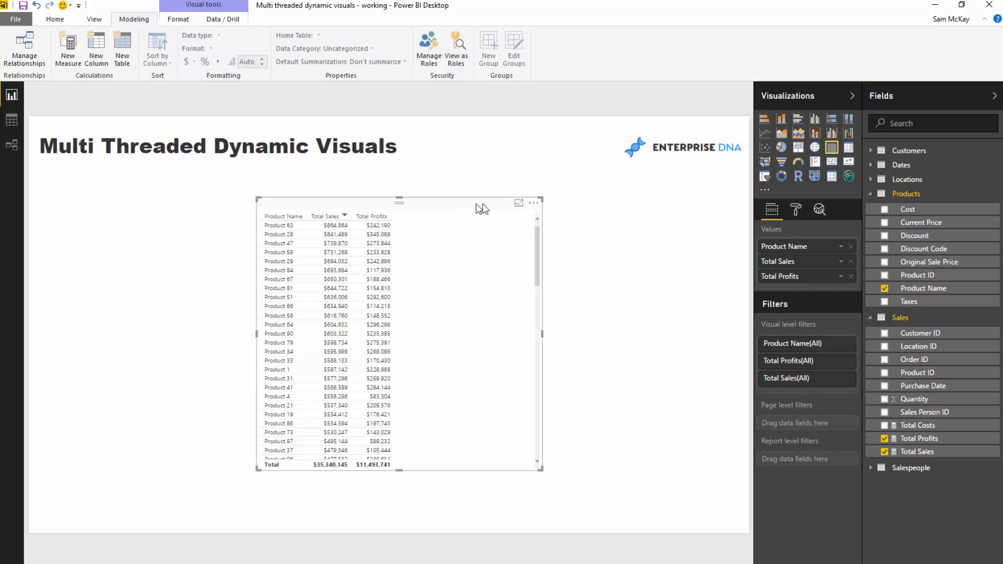
pyautogui.moveTo(471, 208); pyautogui.dragTo(489, 209)
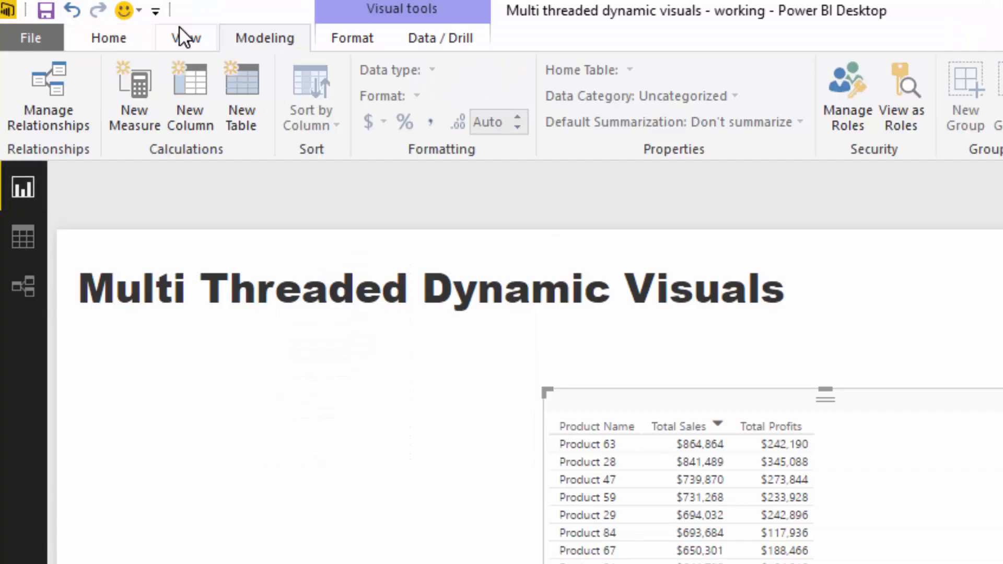
# Start a manually entered data table and name its first column Day Range.
pyautogui.click(105, 37)
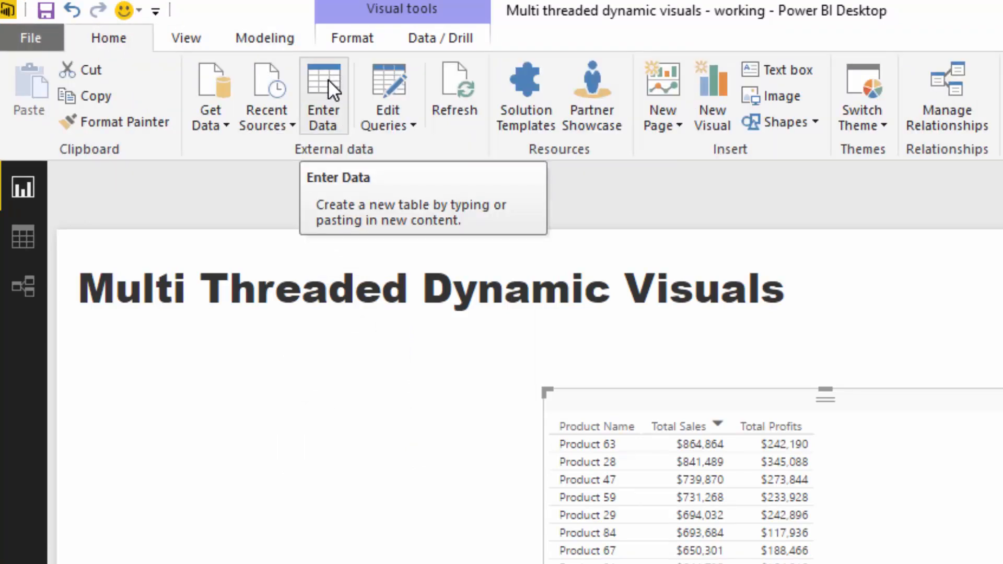
pyautogui.click(329, 79)
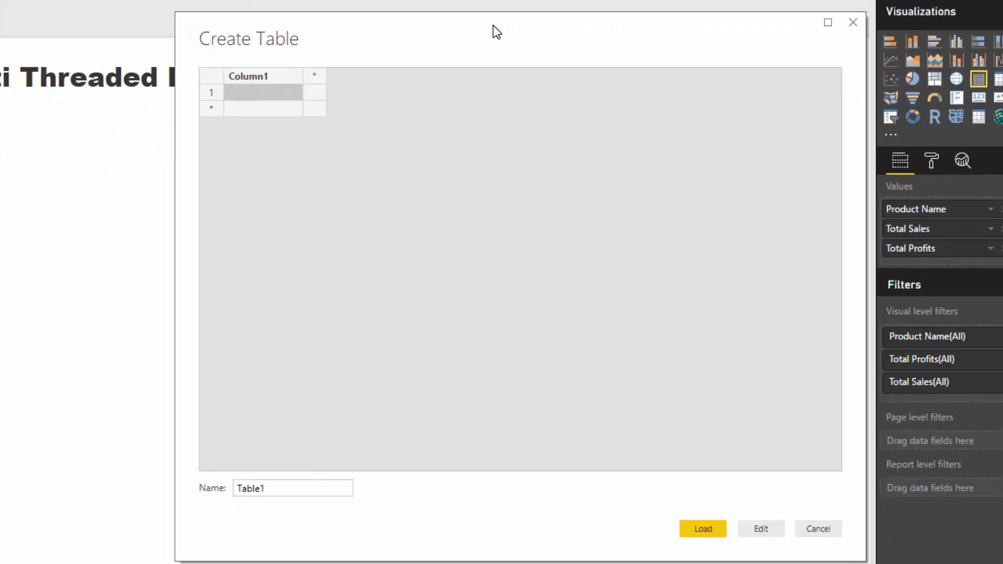
pyautogui.click(278, 93)
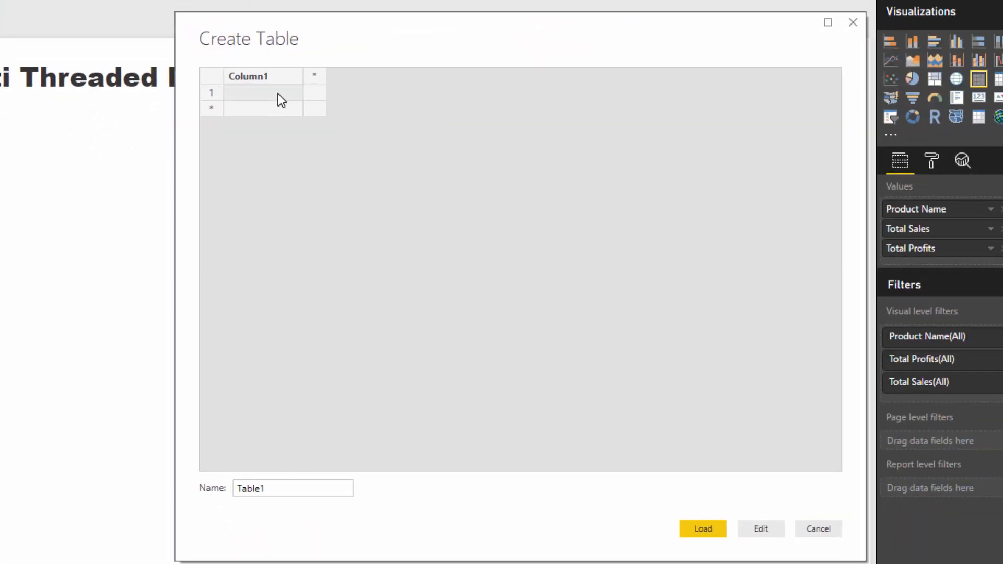
pyautogui.click(248, 79)
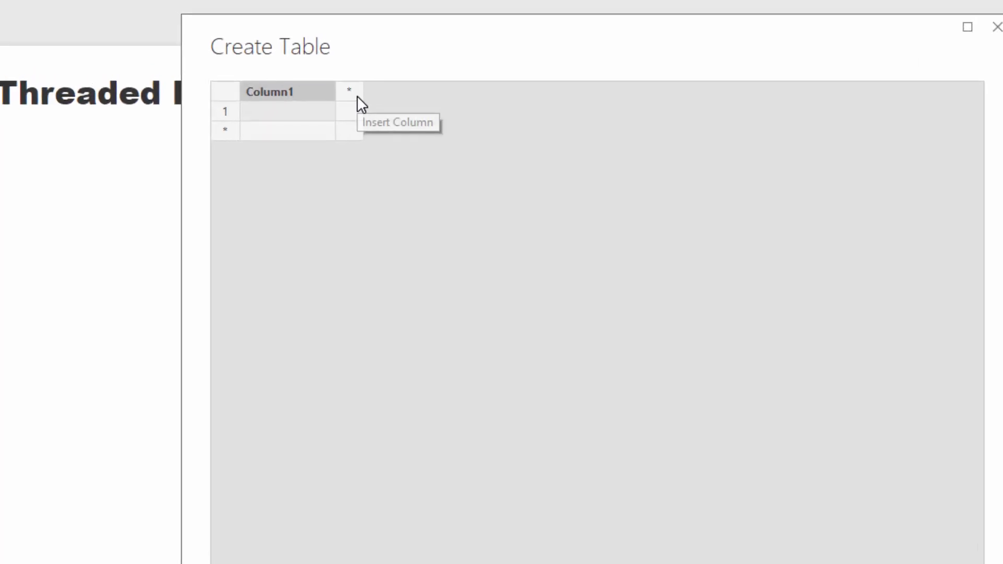
pyautogui.write('Date Range')
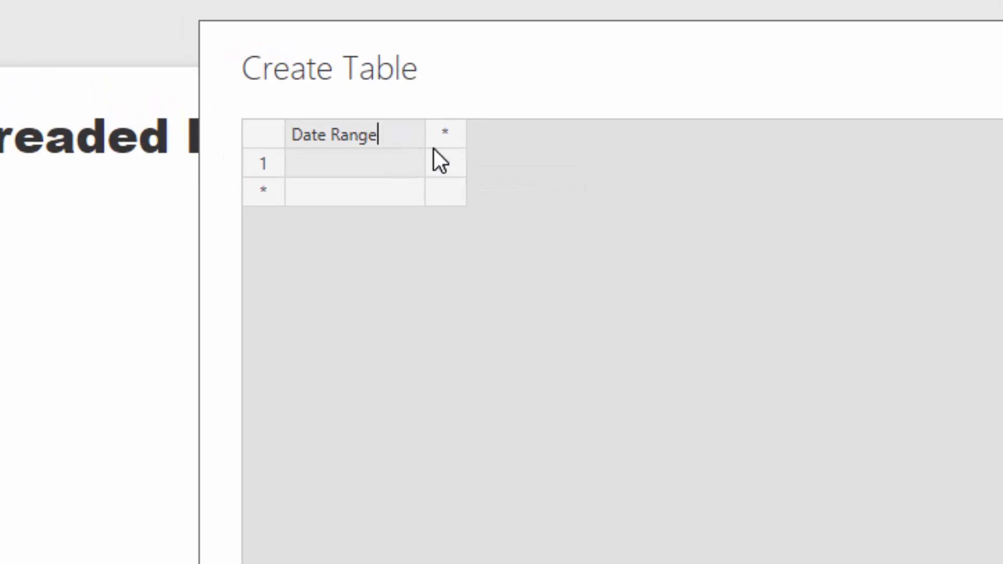
pyautogui.click(409, 160)
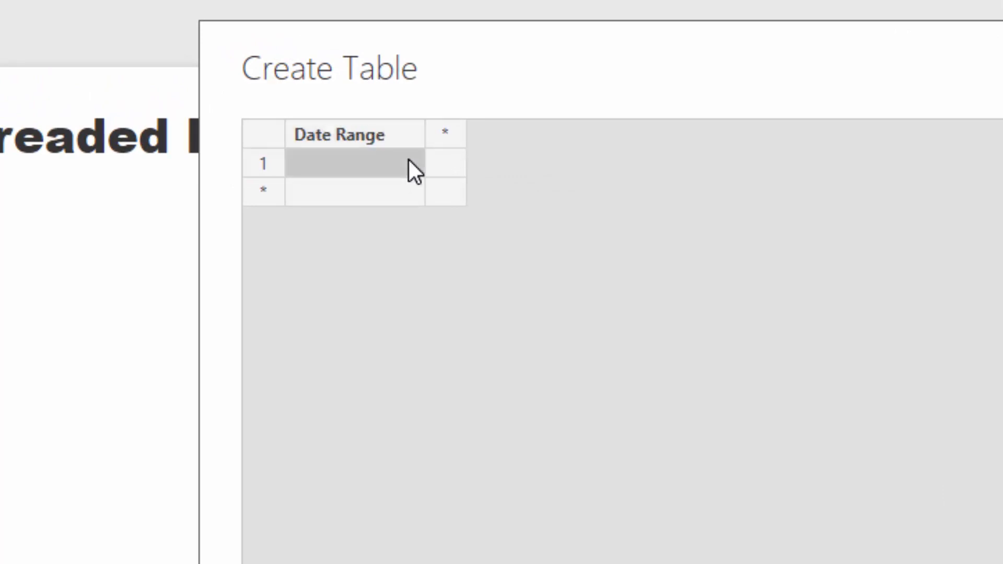
pyautogui.doubleClick(334, 133)
pyautogui.write('Day R')
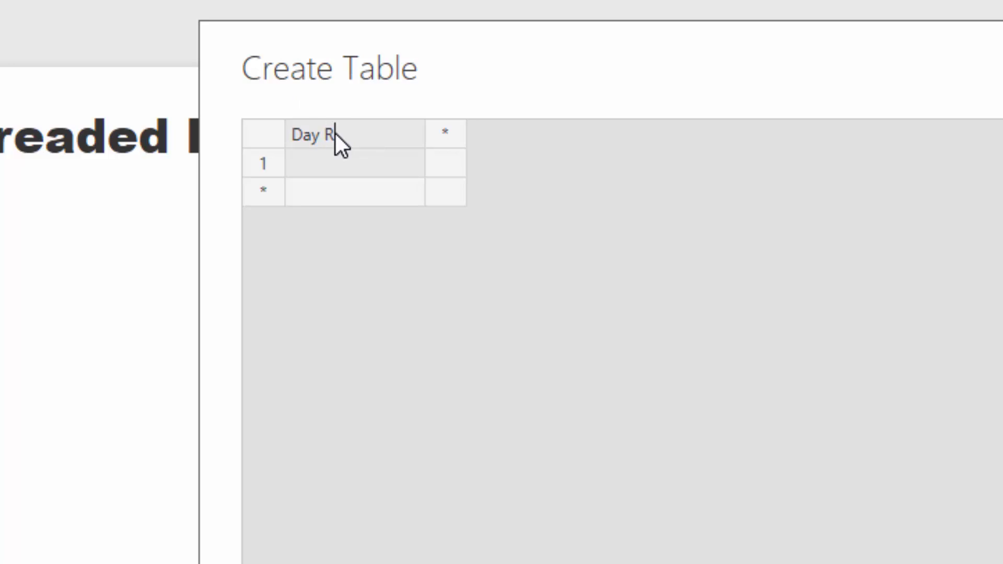
pyautogui.write('ange')
pyautogui.click(347, 162)
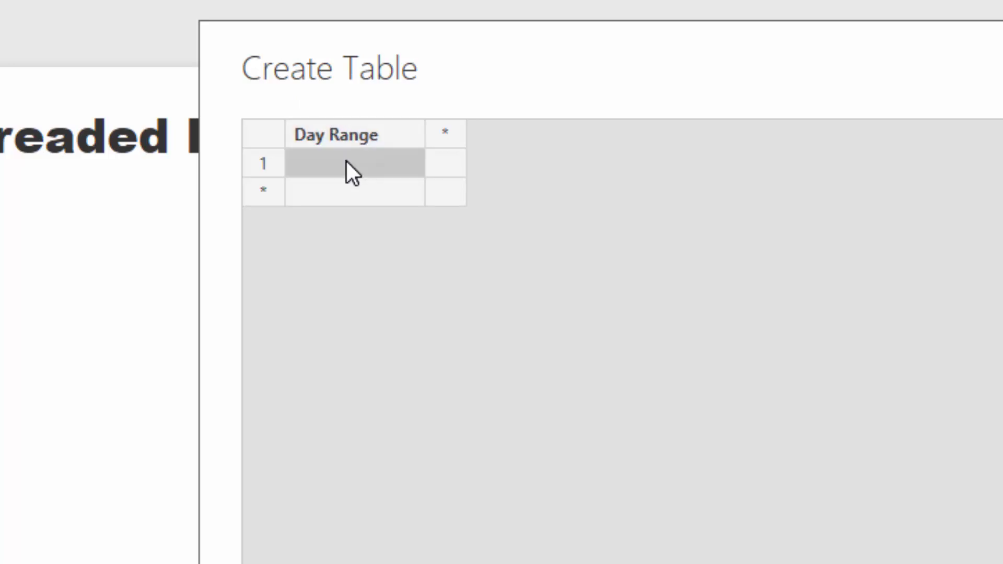
# Fill the Day Range column with 7d, 14d, 30d, 90d, 180d and 365d, one value per row.
pyautogui.write('7D')
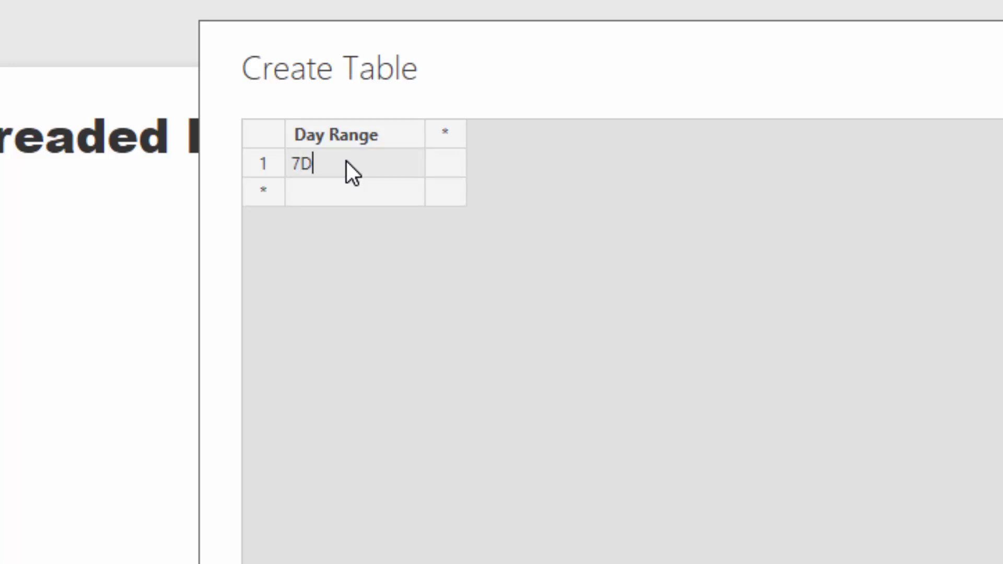
pyautogui.press('BackSpace')
pyautogui.write('d')
pyautogui.click(353, 188)
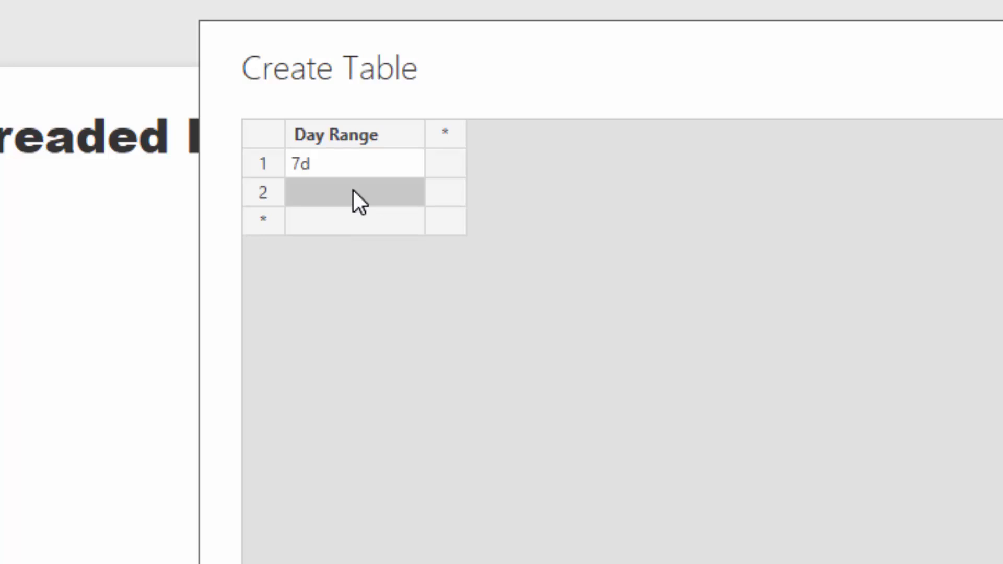
pyautogui.write('14d')
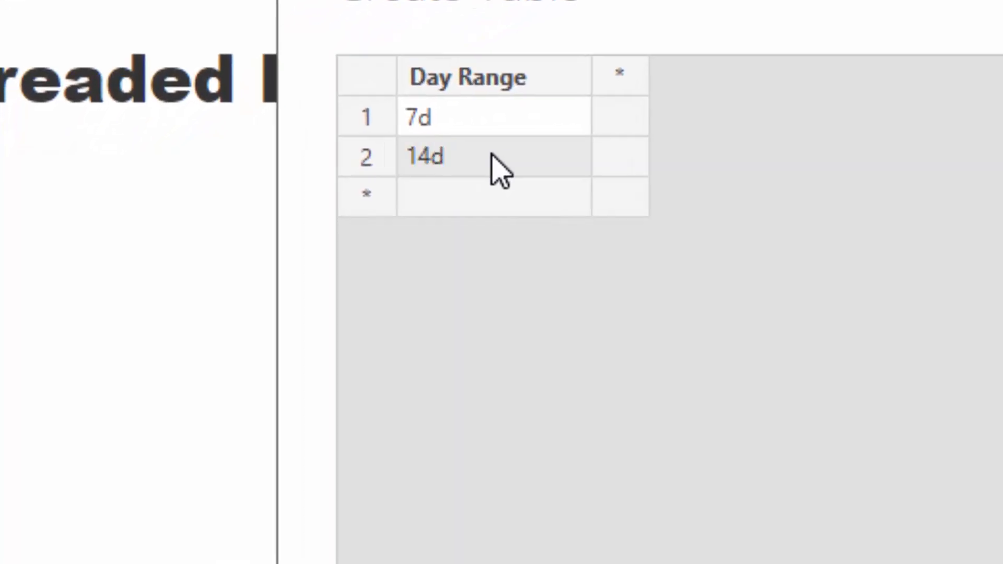
pyautogui.click(506, 200)
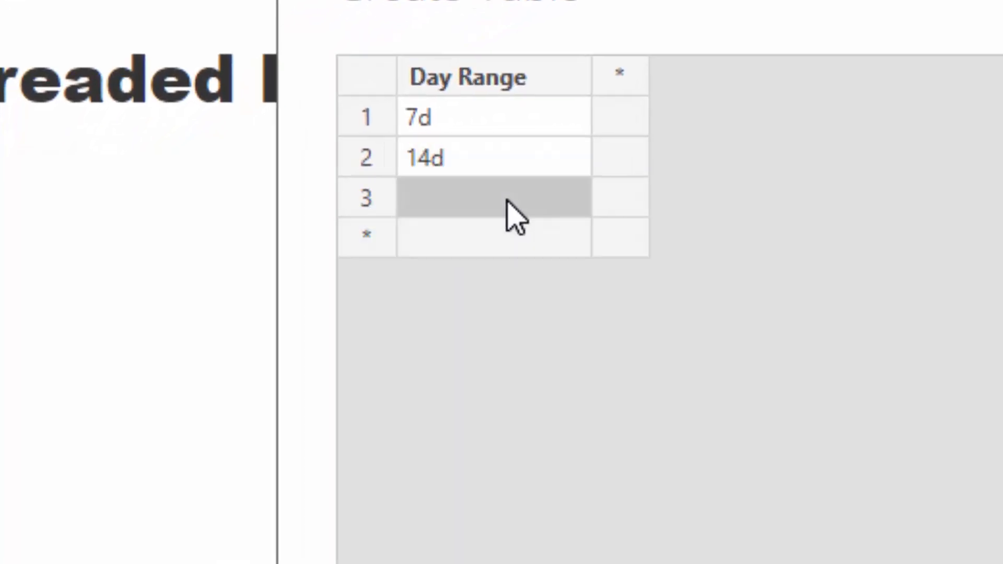
pyautogui.write('30d')
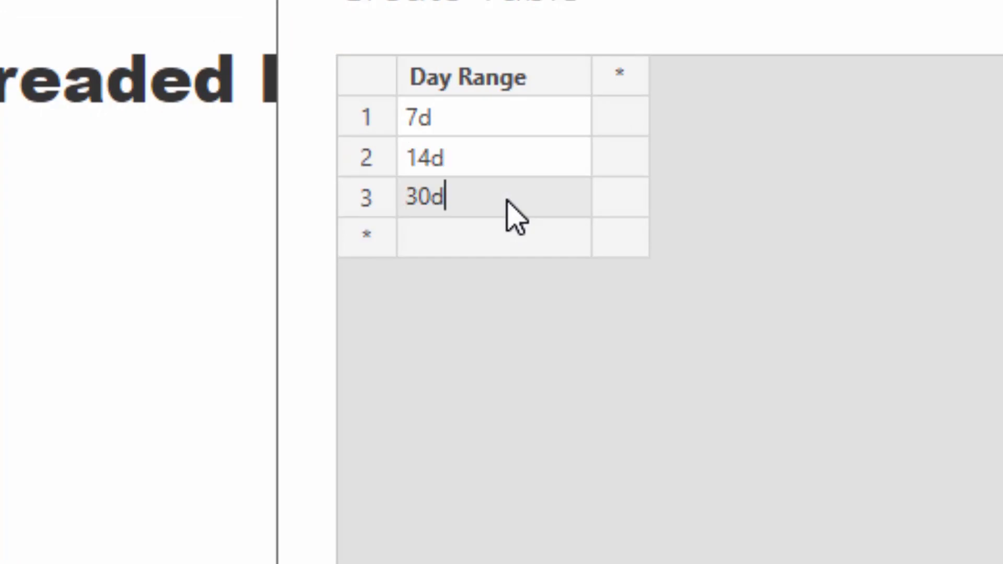
pyautogui.click(520, 240)
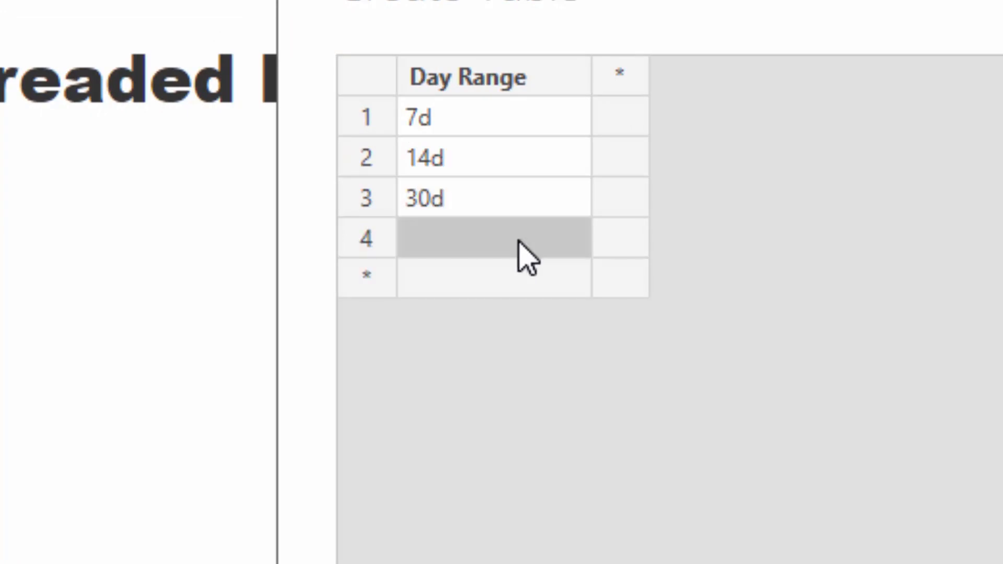
pyautogui.write('90d')
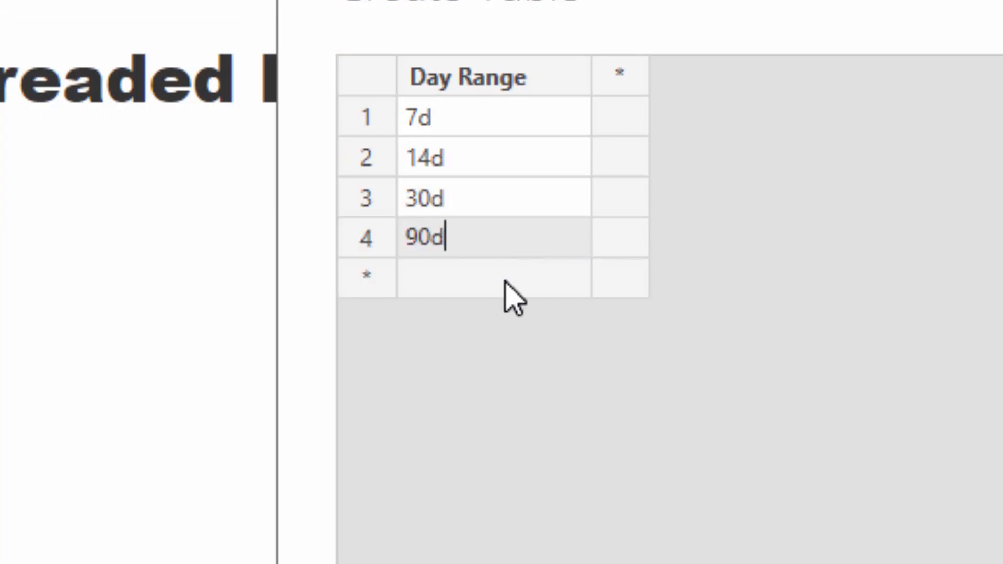
pyautogui.click(506, 282)
pyautogui.write('180d')
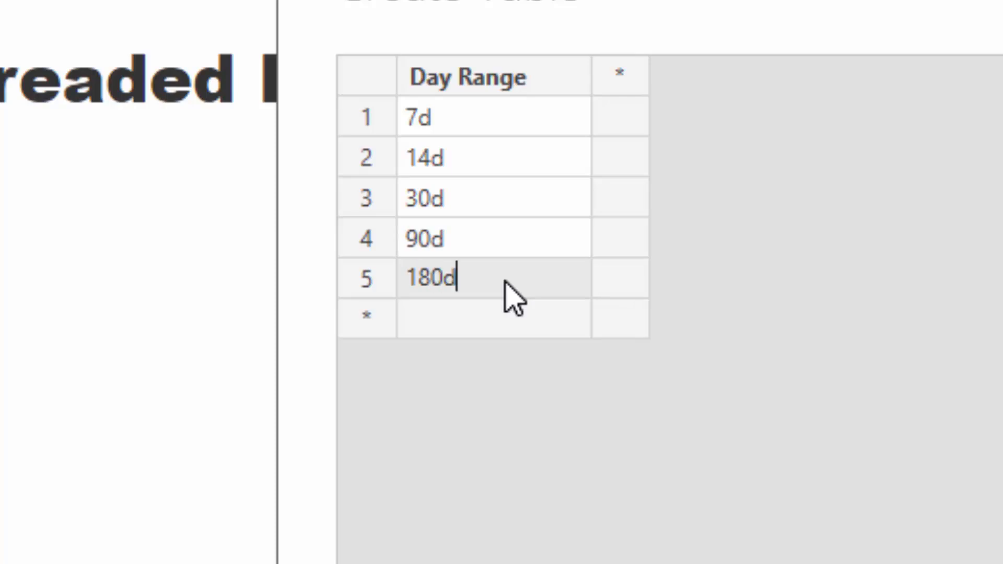
pyautogui.click(490, 329)
pyautogui.write('3655')
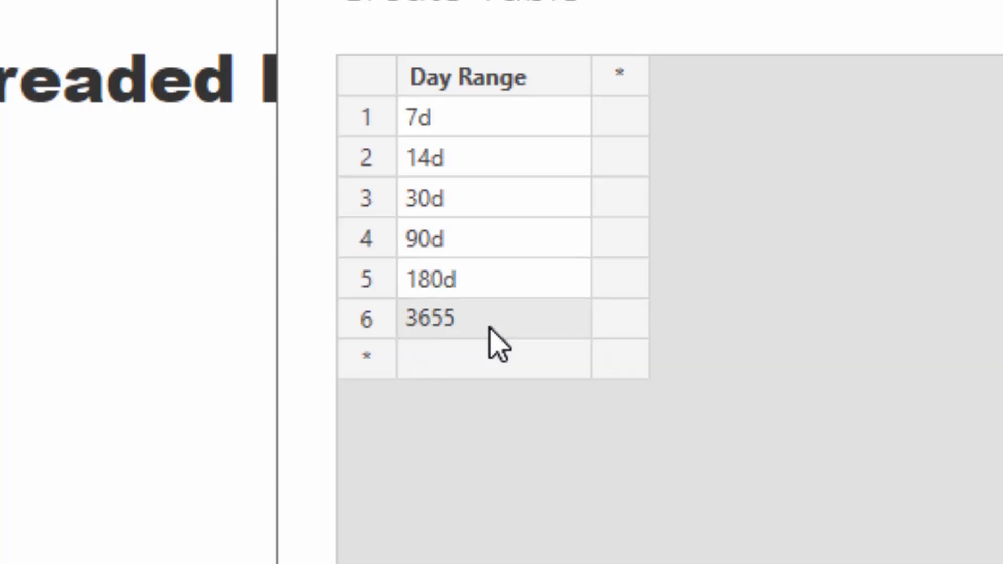
pyautogui.press('BackSpace')
pyautogui.press('BackSpace')
pyautogui.write('5d')
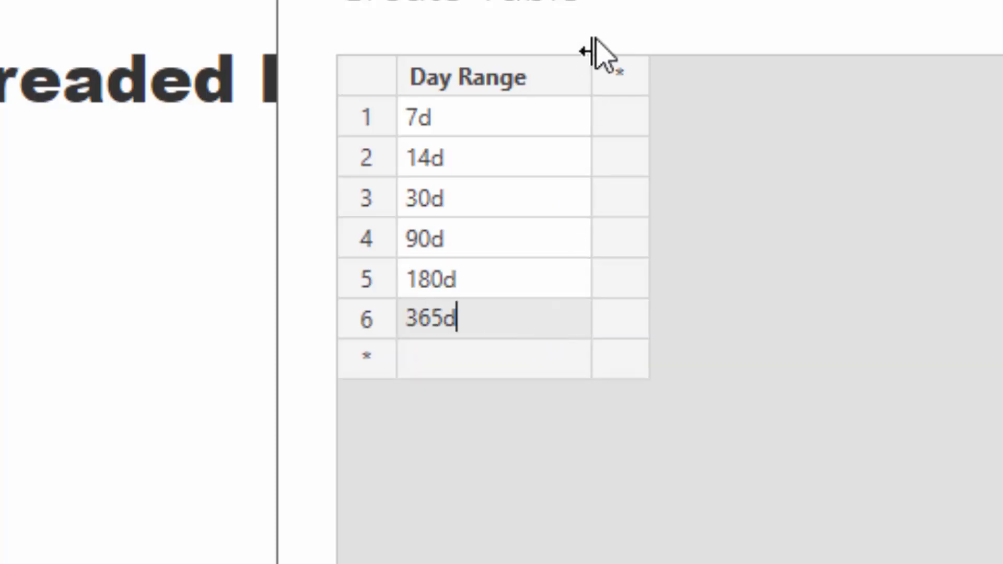
# Add a second column named Days holding 7, 14, 30, 90, 180 and 365 for the matching rows.
pyautogui.click(632, 84)
pyautogui.write('Days')
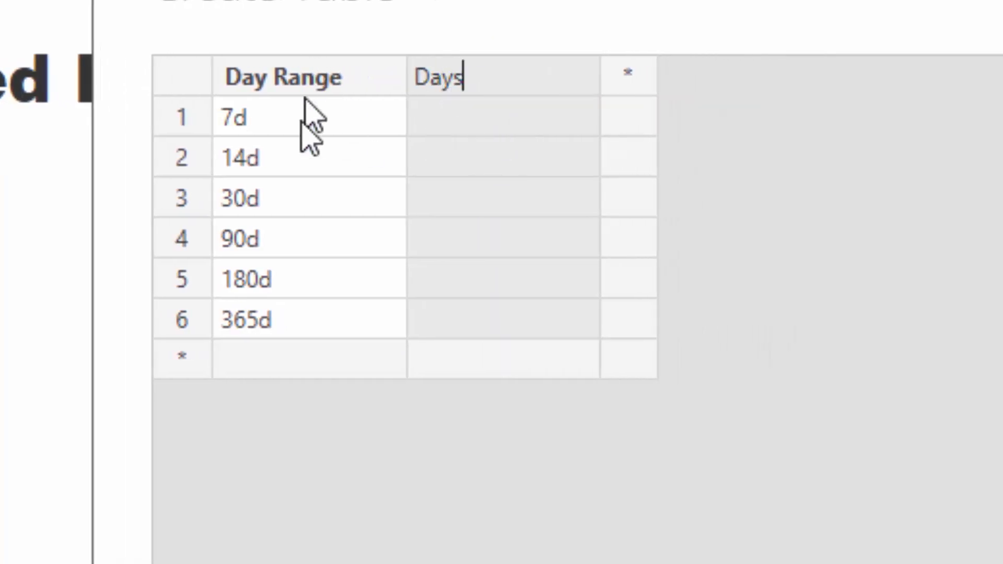
pyautogui.click(453, 134)
pyautogui.write('7')
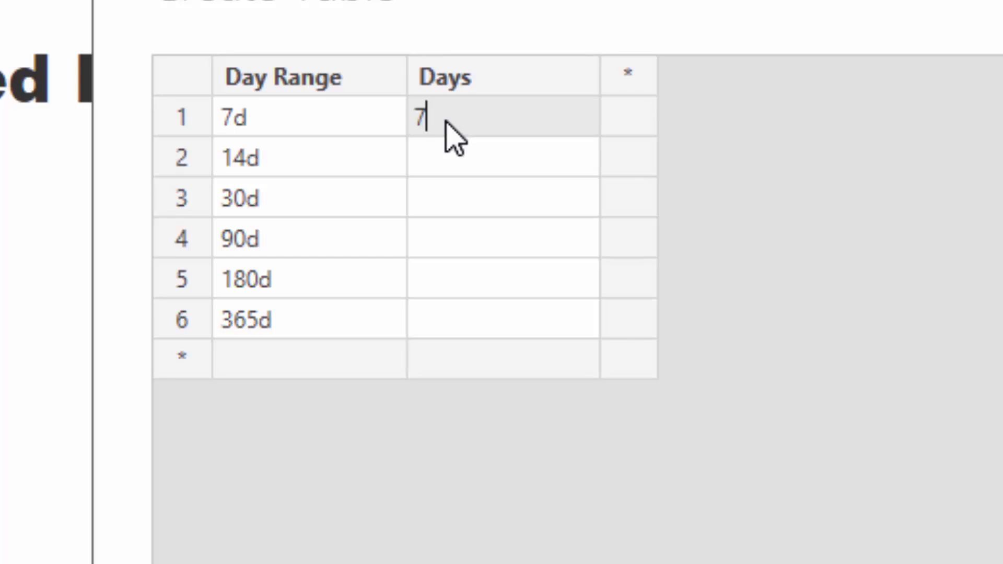
pyautogui.press('Return')
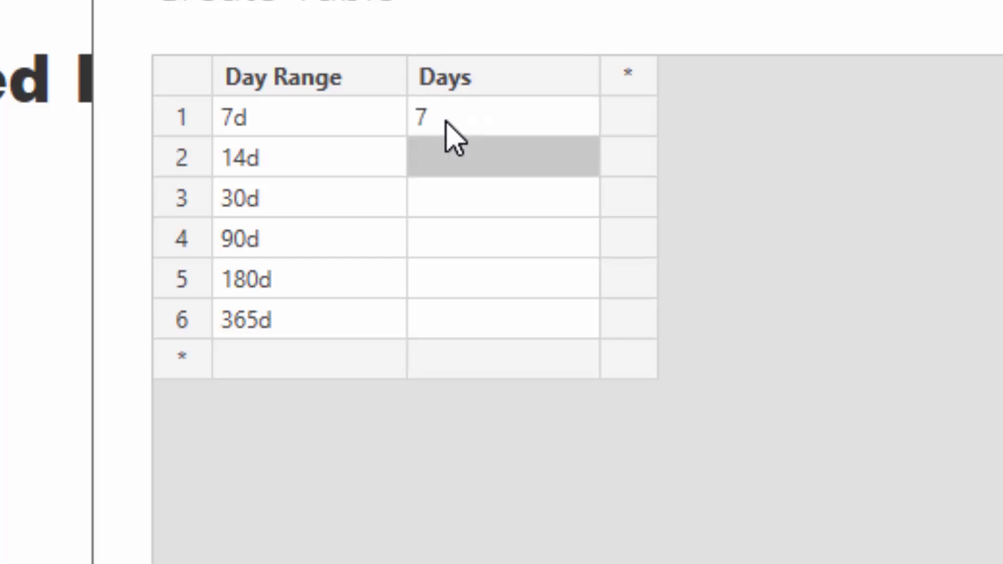
pyautogui.write('14')
pyautogui.press('Return')
pyautogui.write('30')
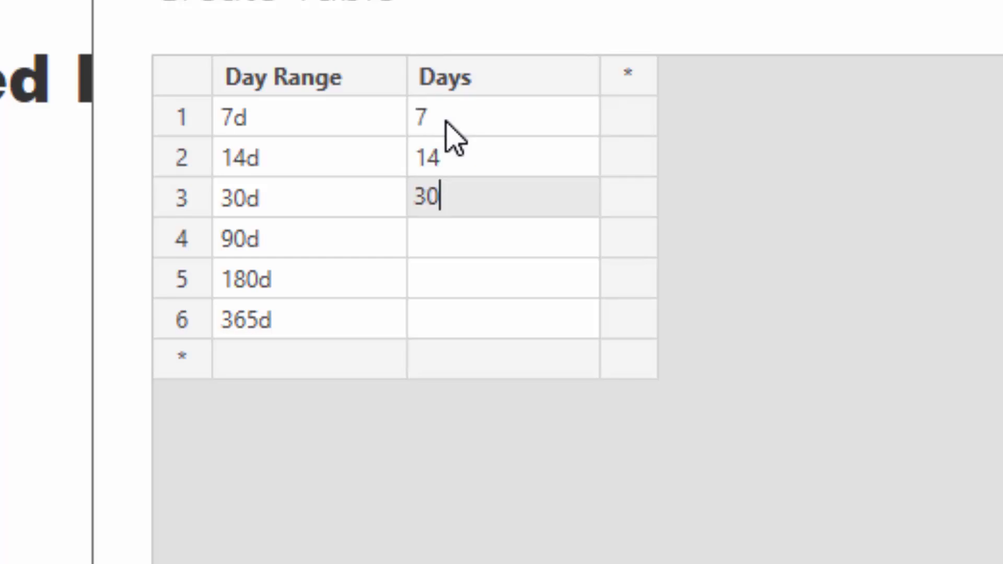
pyautogui.press('Return')
pyautogui.write('90')
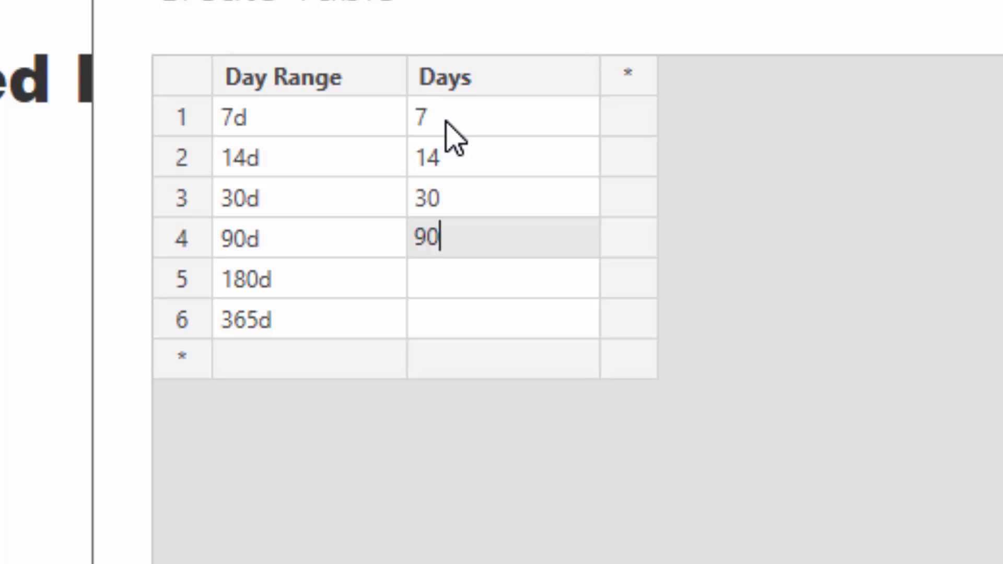
pyautogui.press('Return')
pyautogui.write('180')
pyautogui.press('Return')
pyautogui.write('365')
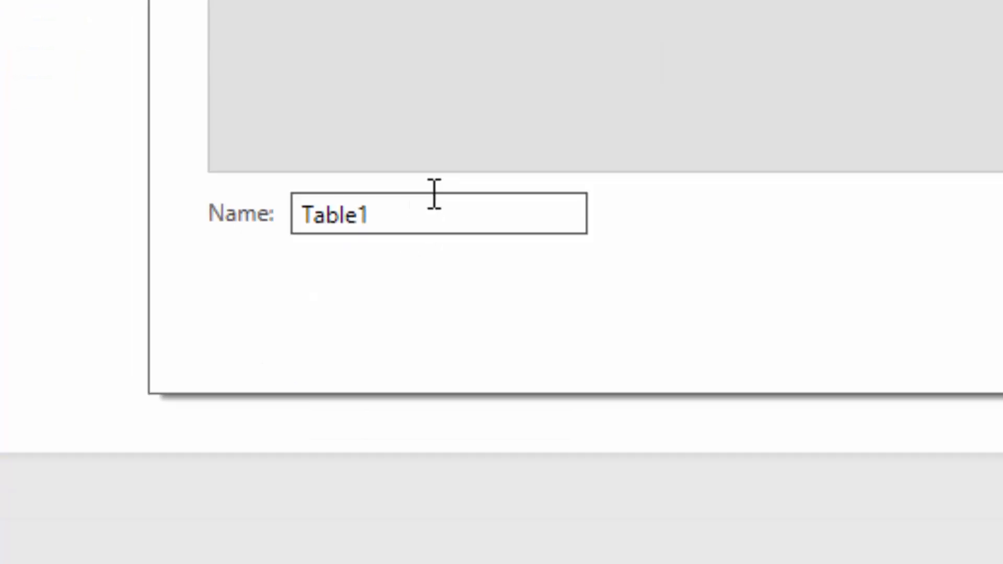
# Name the new table Days Range Selection and load it into the model.
pyautogui.moveTo(432, 199); pyautogui.dragTo(225, 214)
pyautogui.write('Days')
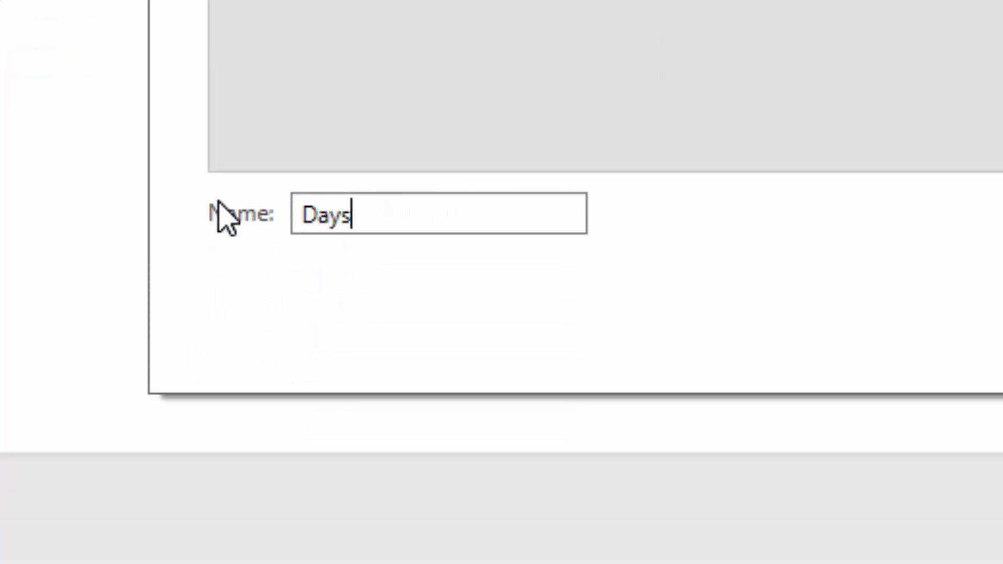
pyautogui.write(' Range See')
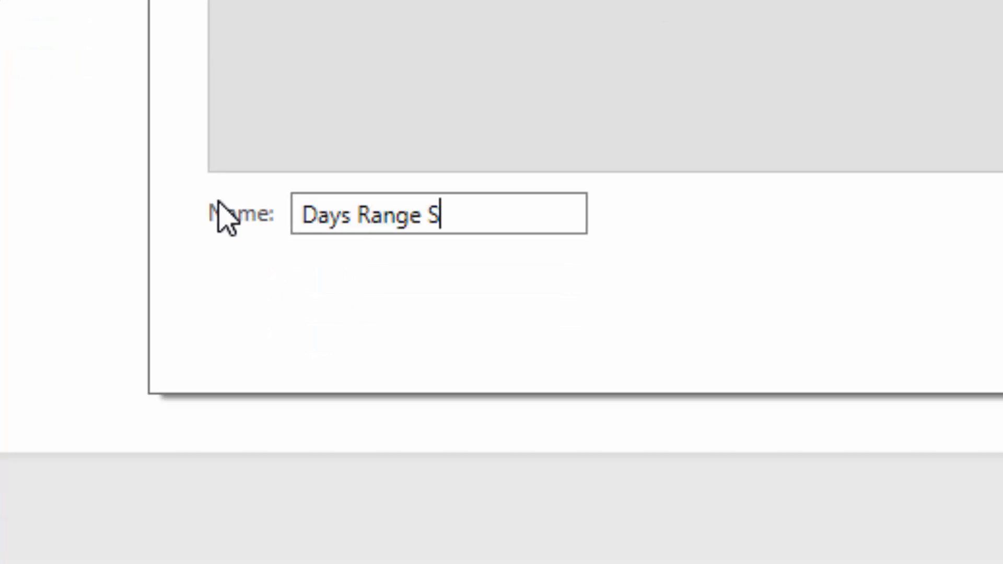
pyautogui.press('BackSpace')
pyautogui.press('BackSpace')
pyautogui.write('election')
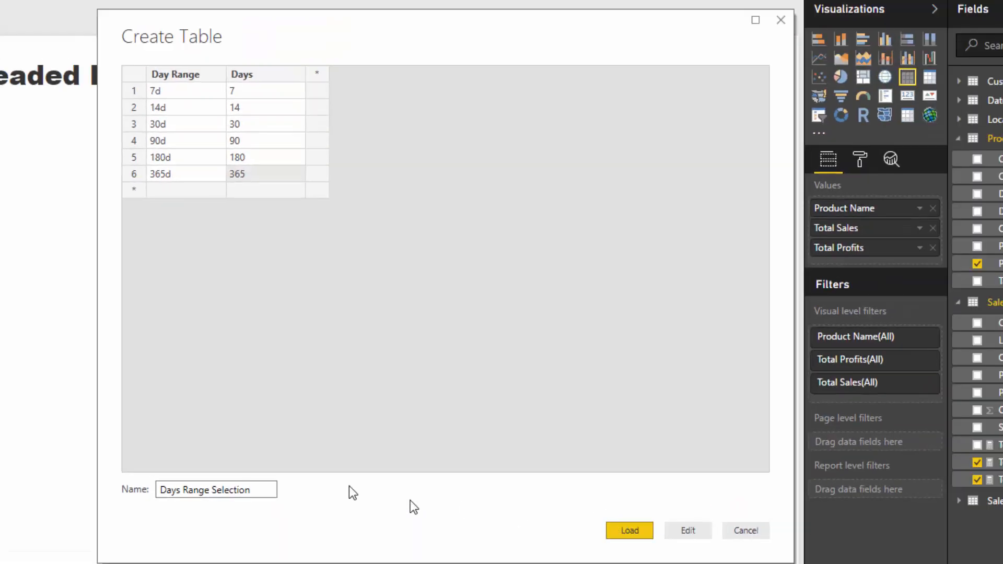
pyautogui.click(629, 531)
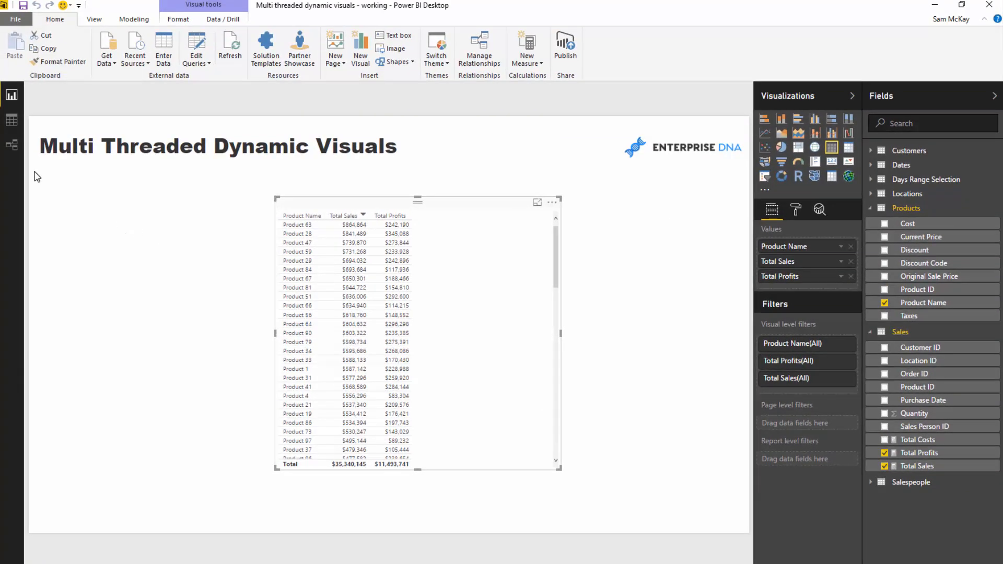
# Place the Days Range Selection table beside Sales in the relationship diagram, widen it slightly, and return to the report page.
pyautogui.click(11, 145)
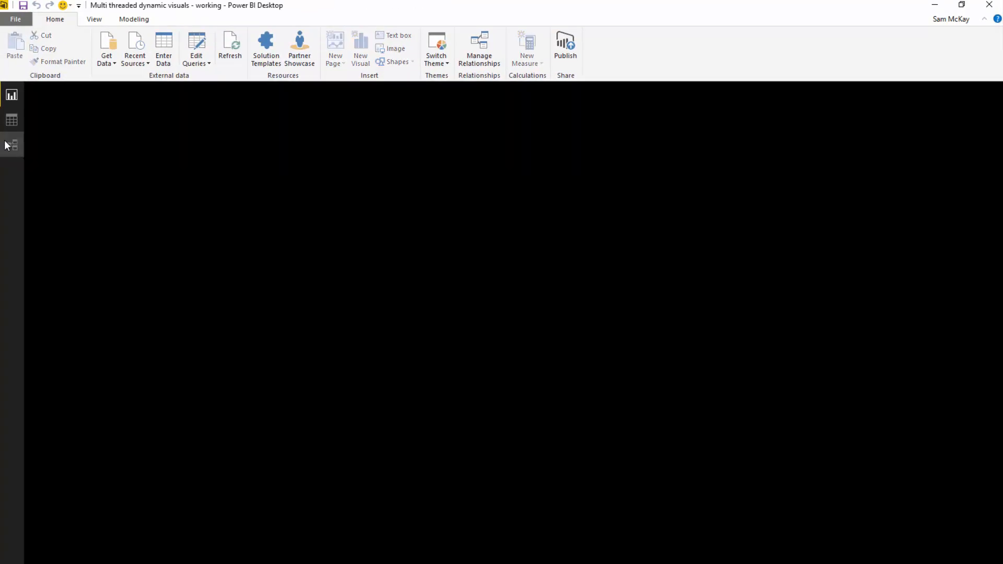
pyautogui.moveTo(856, 231); pyautogui.dragTo(635, 288)
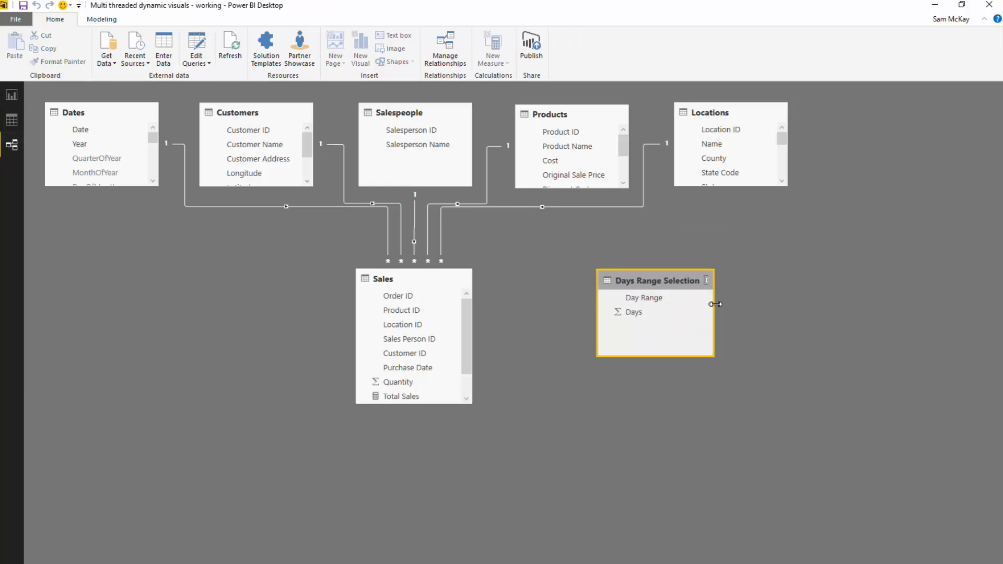
pyautogui.moveTo(713, 303); pyautogui.dragTo(724, 304)
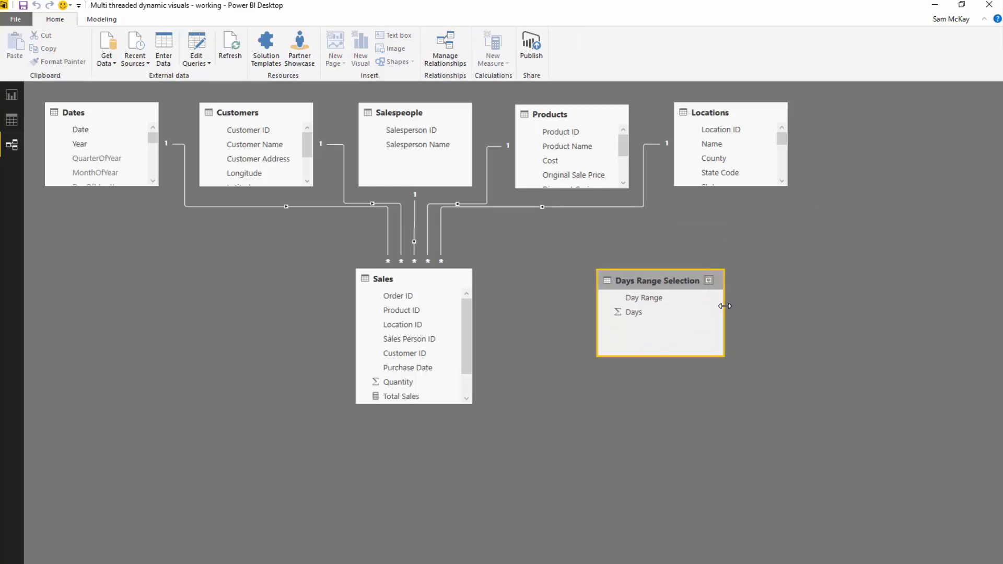
pyautogui.click(12, 95)
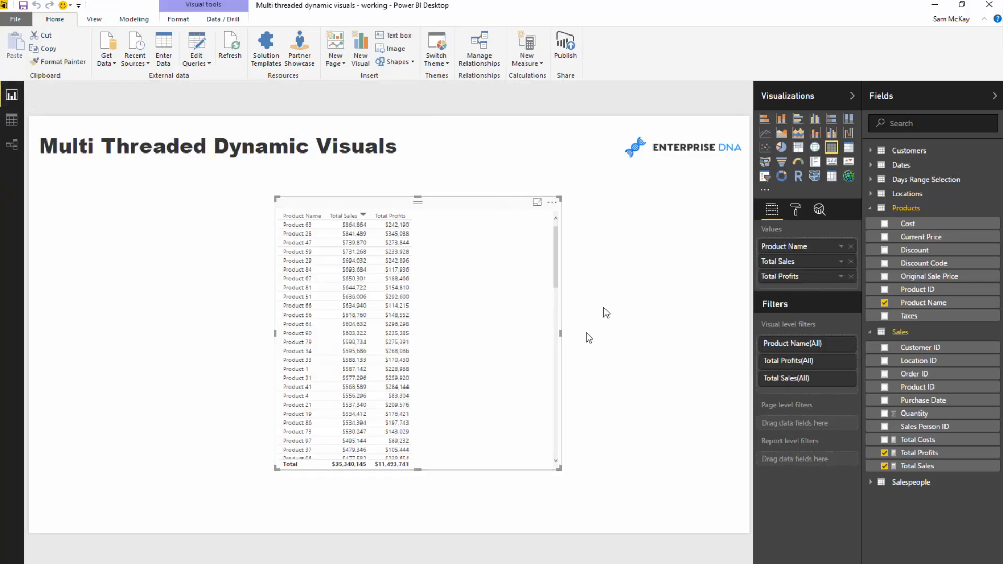
# Place the Day Range field on the report canvas beside the product table and sort the Day Range column by Days.
pyautogui.click(883, 179)
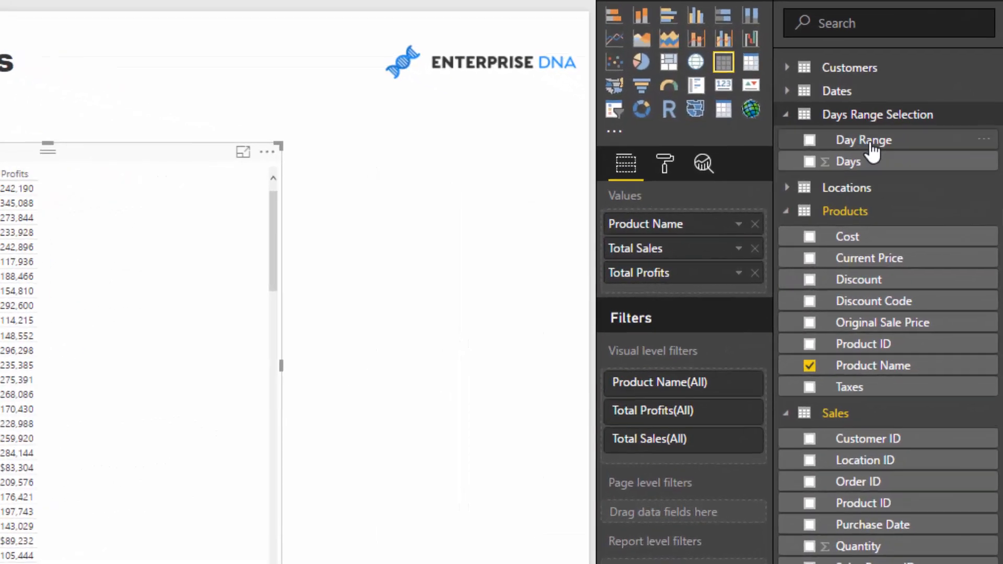
pyautogui.moveTo(872, 151); pyautogui.dragTo(441, 259)
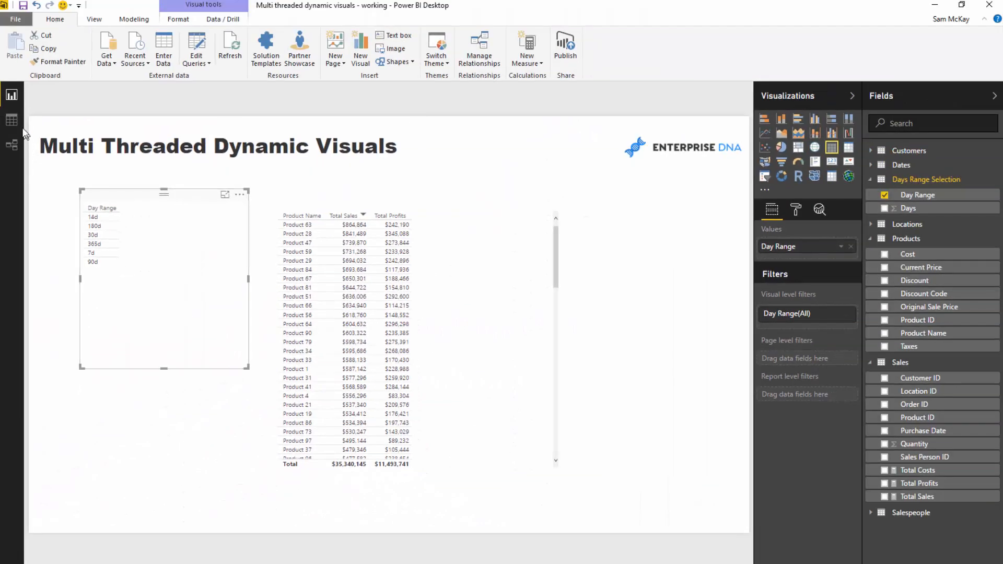
pyautogui.click(12, 120)
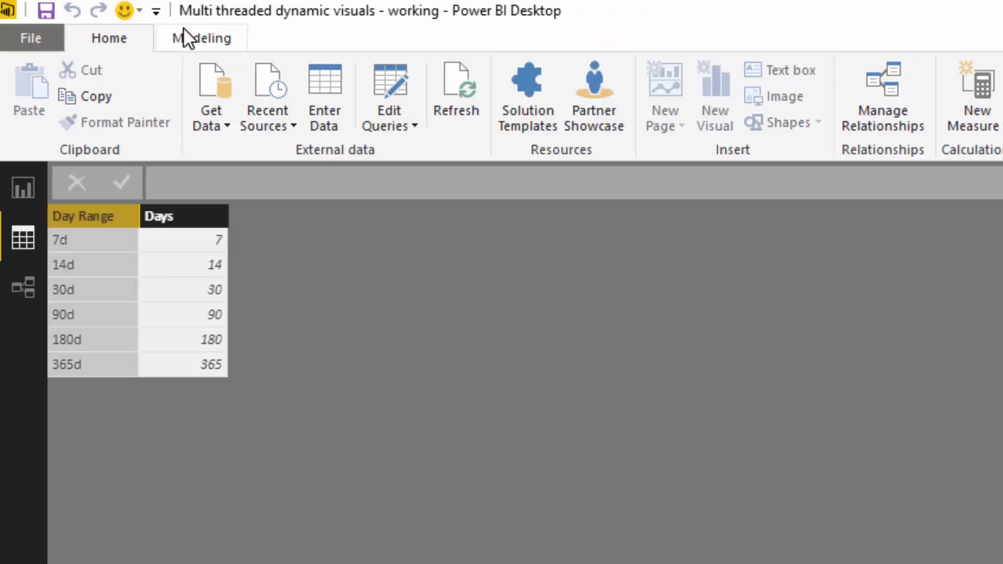
pyautogui.click(96, 19)
pyautogui.click(330, 116)
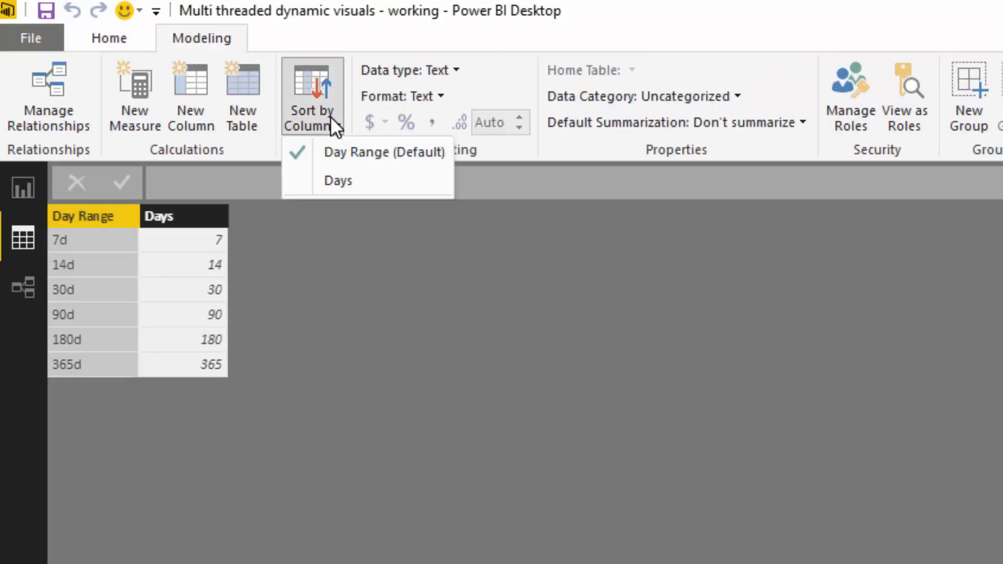
pyautogui.click(339, 179)
pyautogui.click(28, 162)
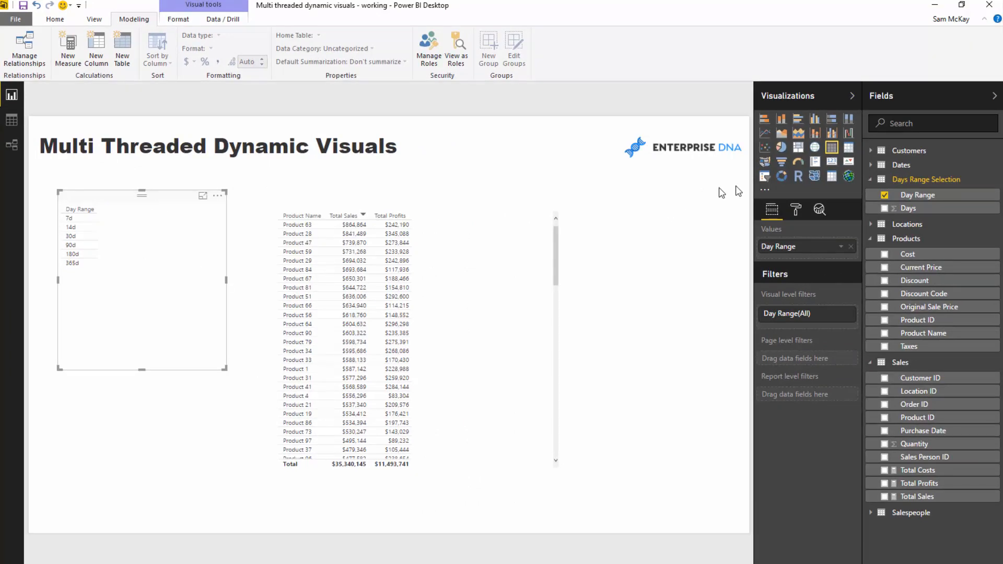
# Convert the Day Range table into a slicer, shrink it to fit its six options, and position it beside the product table.
pyautogui.click(764, 176)
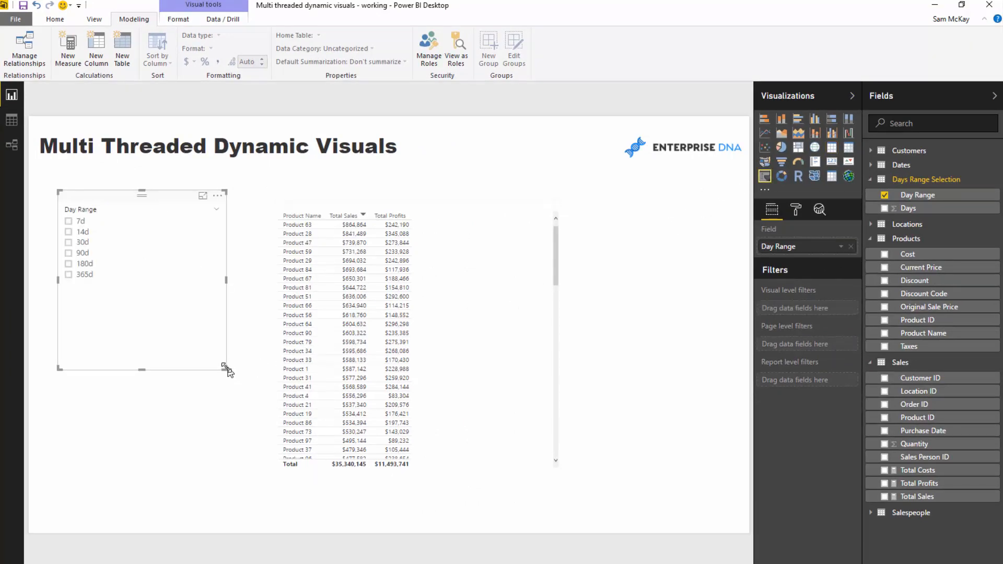
pyautogui.moveTo(225, 369); pyautogui.dragTo(133, 296)
pyautogui.moveTo(126, 278); pyautogui.dragTo(145, 273)
# Try every range from 7d to 365d in the slicer, select 14d, and shift the slicer slightly toward the product table.
pyautogui.click(88, 217)
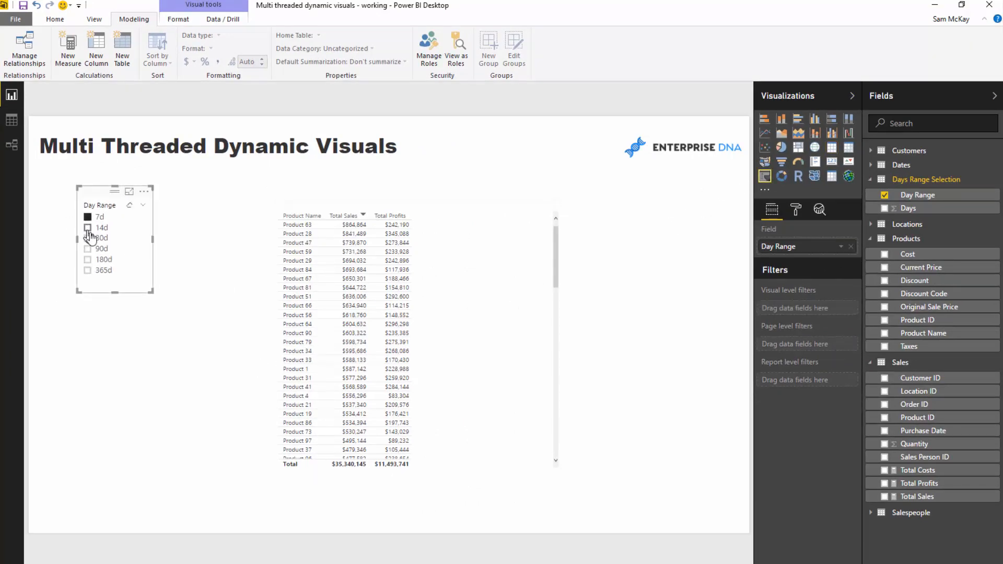
pyautogui.click(88, 228)
pyautogui.click(88, 239)
pyautogui.click(87, 248)
pyautogui.click(88, 260)
pyautogui.click(88, 271)
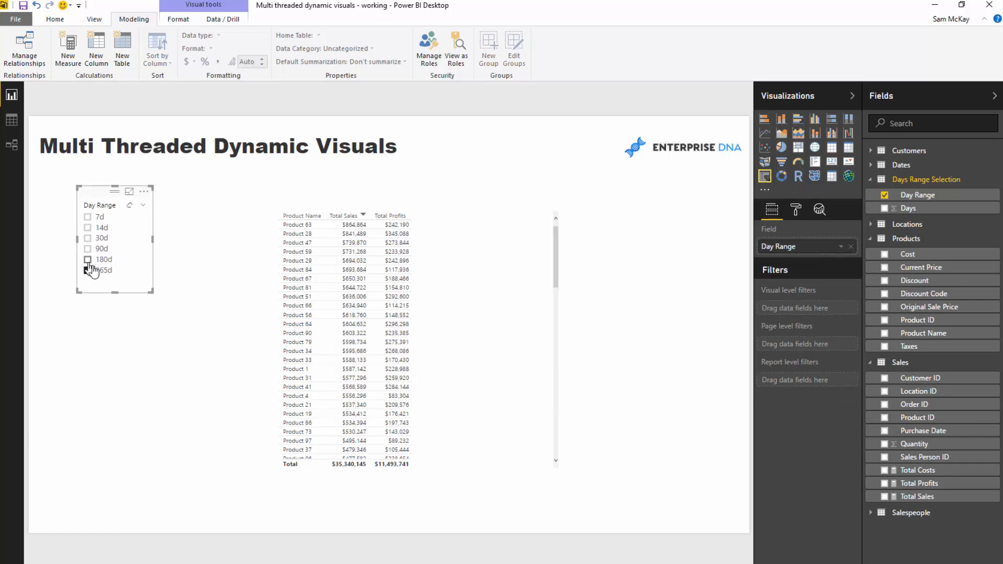
pyautogui.click(88, 228)
pyautogui.moveTo(105, 192); pyautogui.dragTo(122, 192)
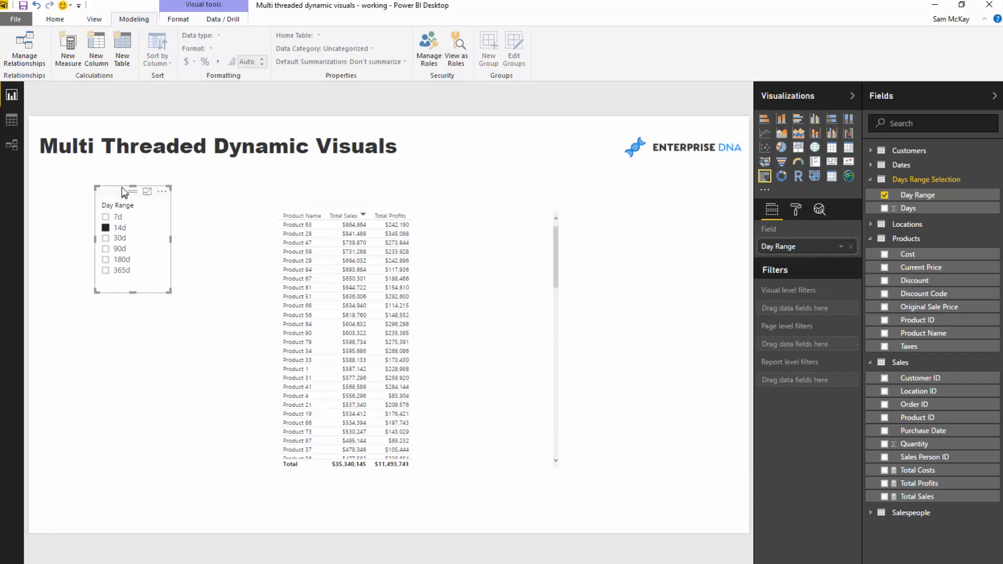
pyautogui.moveTo(123, 192); pyautogui.dragTo(139, 194)
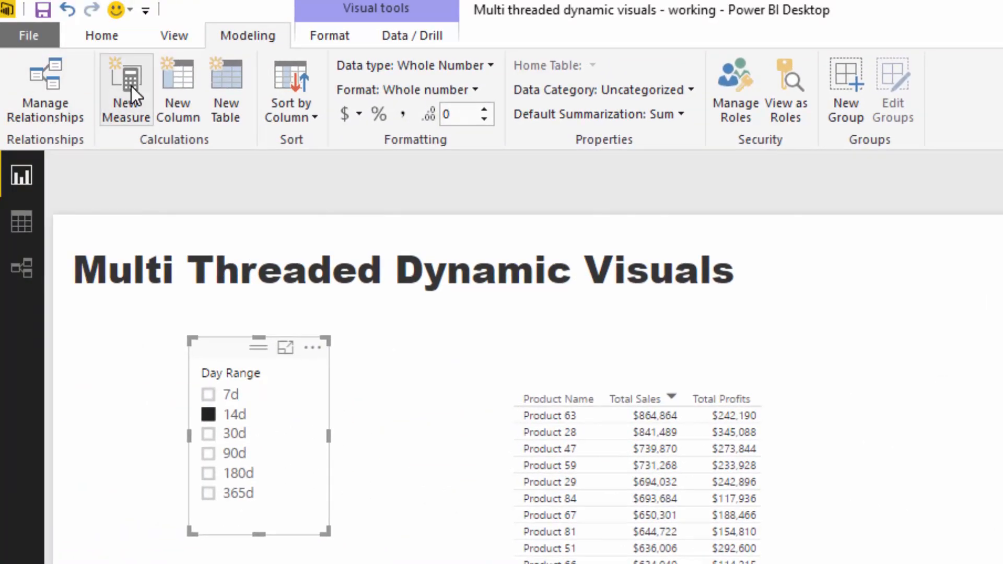
# Create a measure Days Range = VALUES( 'Days Range Selection'[Days] ).
pyautogui.click(130, 86)
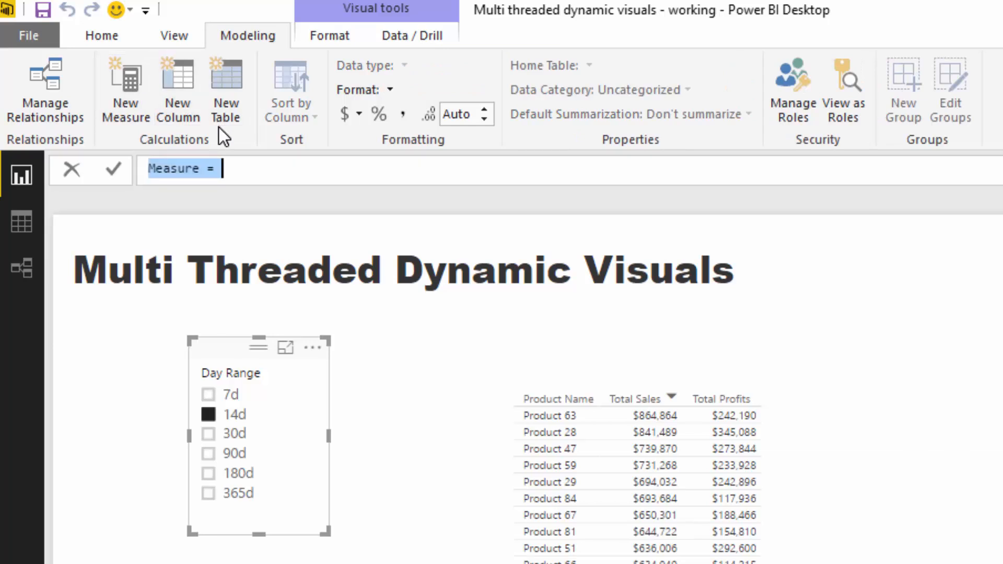
pyautogui.write('Days range')
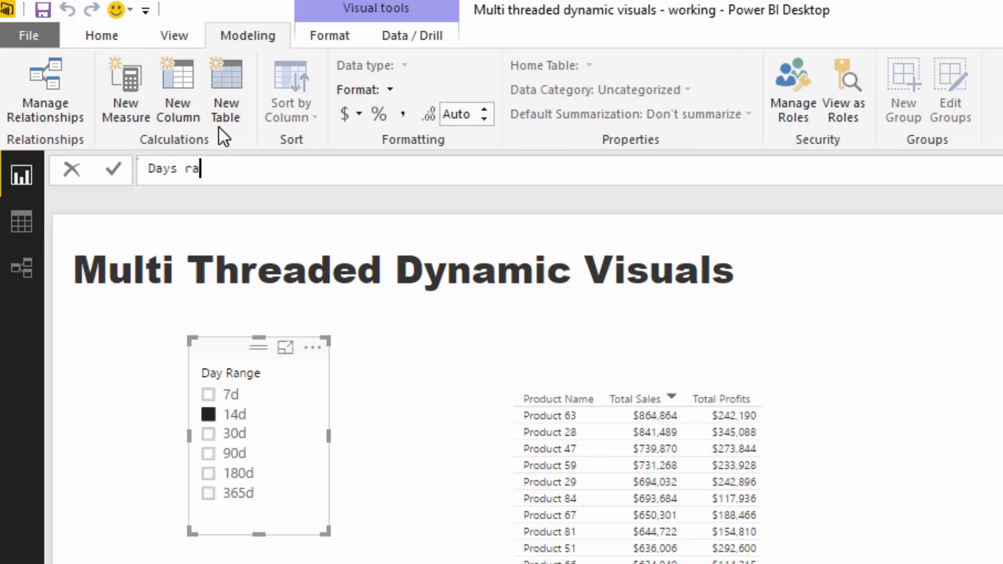
pyautogui.press('BackSpace')
pyautogui.press('BackSpace')
pyautogui.press('BackSpace')
pyautogui.press('BackSpace')
pyautogui.press('BackSpace')
pyautogui.write('Range = VALUE')
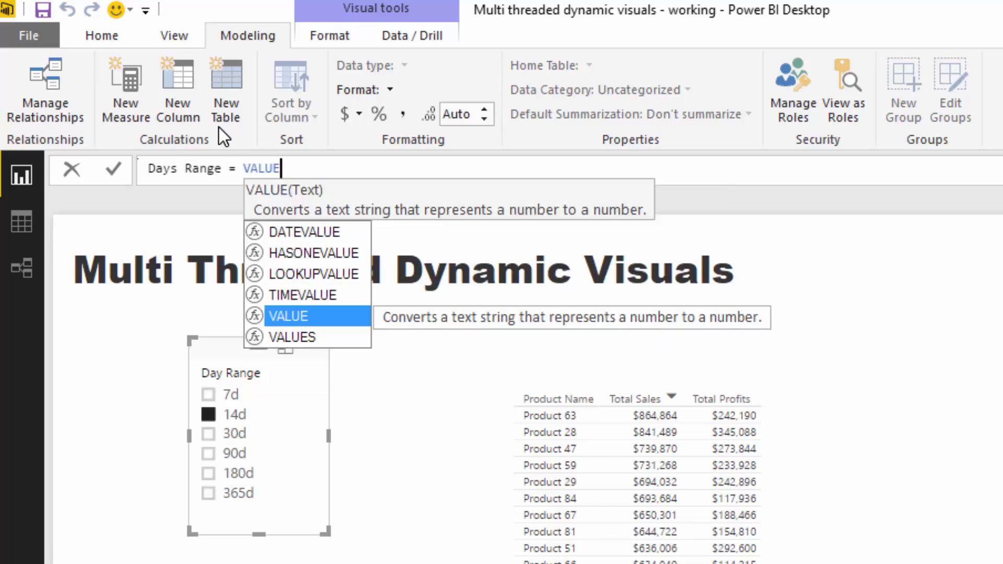
pyautogui.press('Down')
pyautogui.press('Tab')
pyautogui.write('Days')
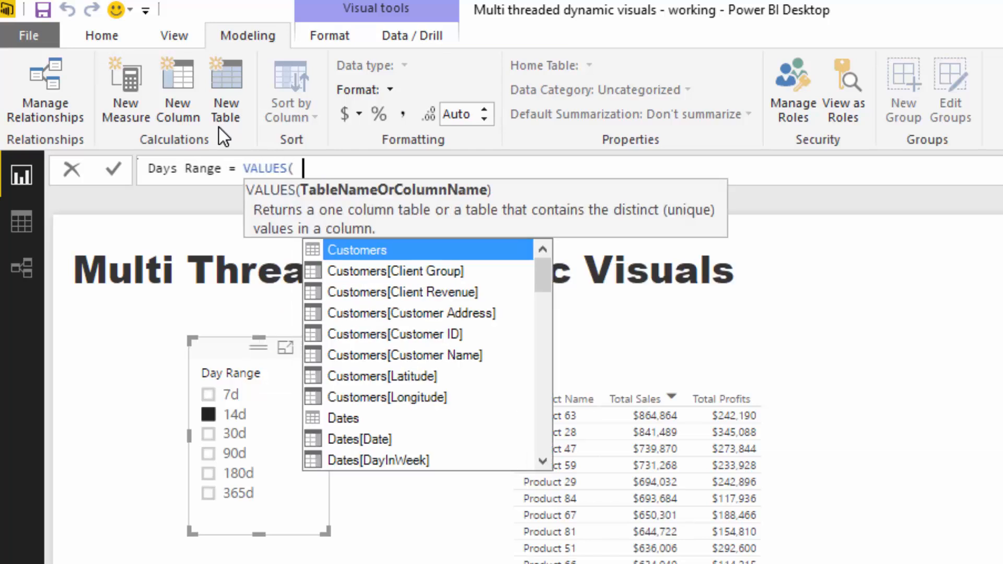
pyautogui.press('Down')
pyautogui.press('Down')
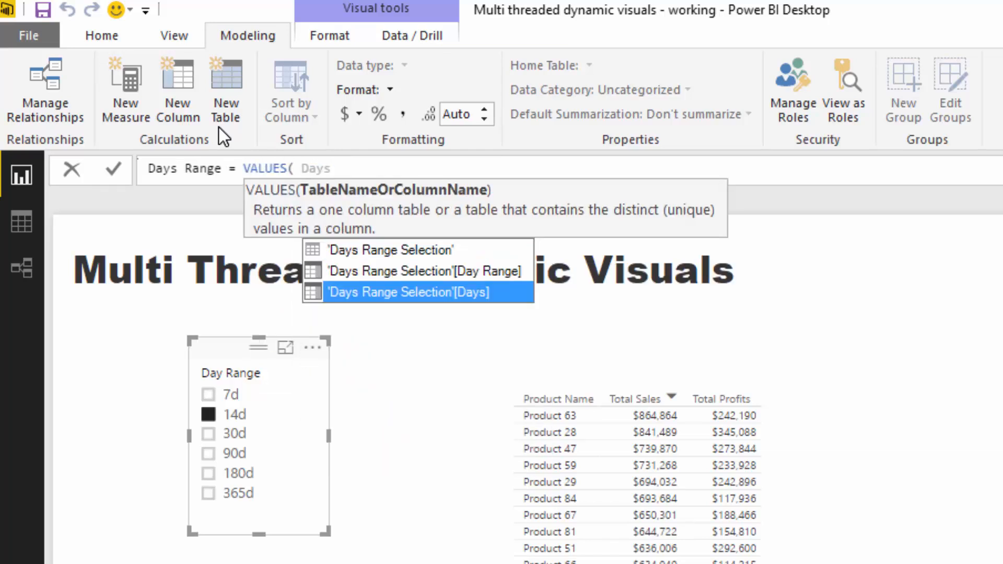
pyautogui.press('Tab')
pyautogui.write(')')
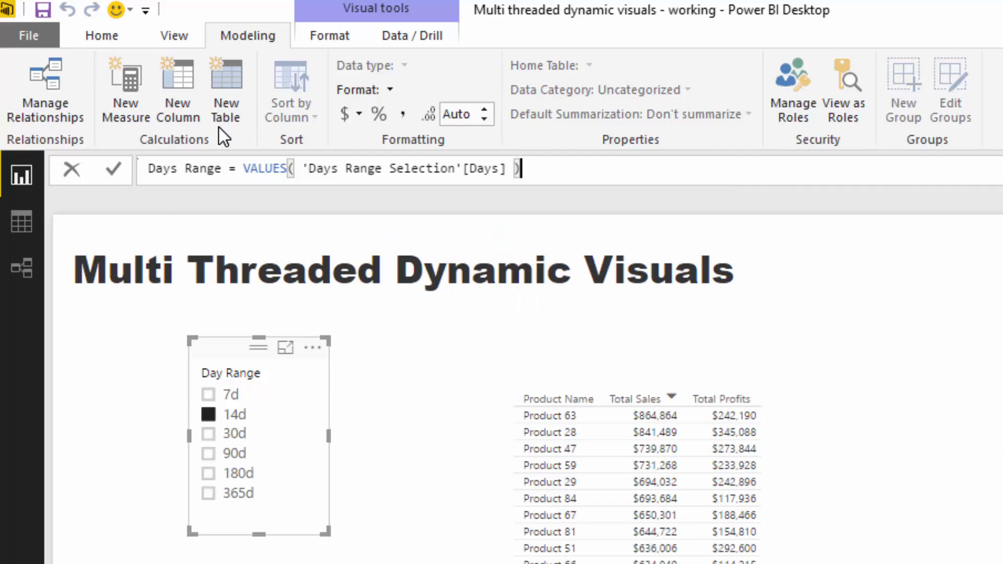
pyautogui.click(243, 168)
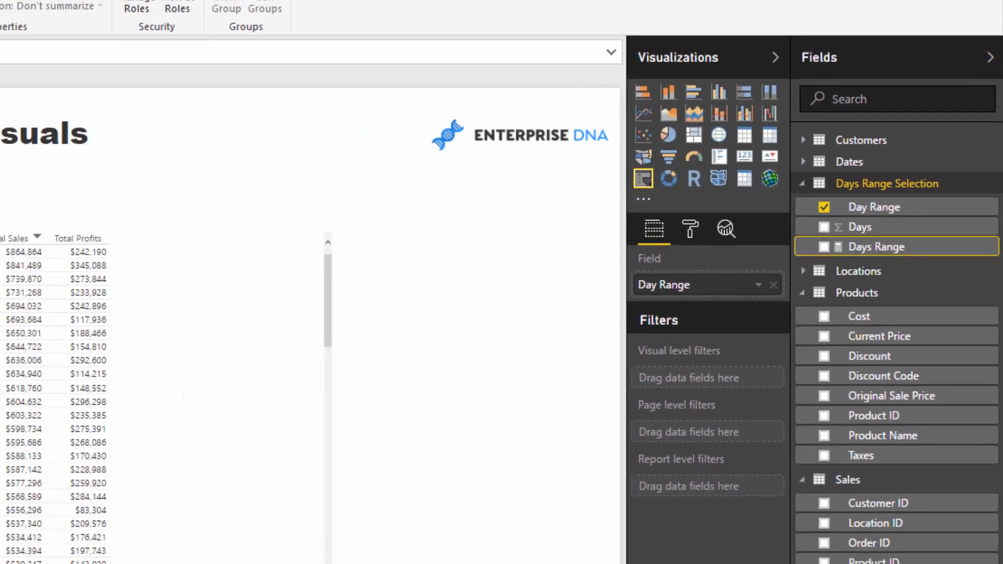
# Show the Days Range measure in a card, shrink it, and place it below the Day Range slicer.
pyautogui.moveTo(877, 246); pyautogui.dragTo(92, 370)
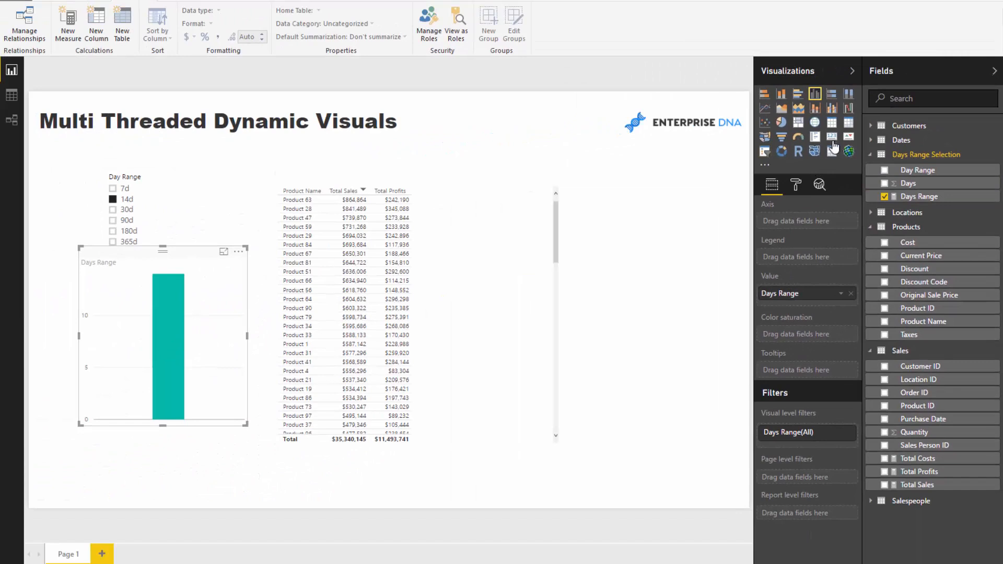
pyautogui.click(833, 141)
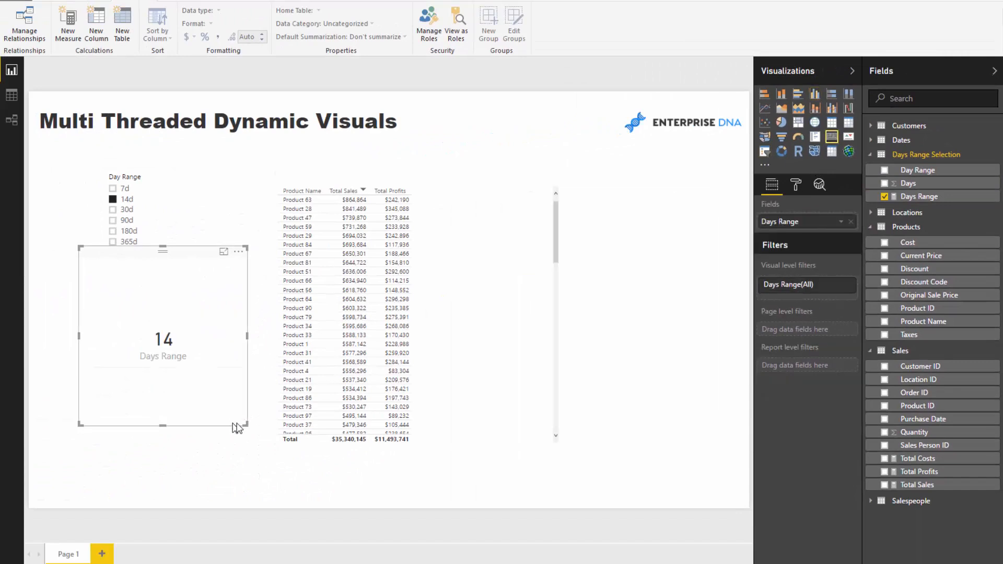
pyautogui.moveTo(247, 424); pyautogui.dragTo(155, 336)
pyautogui.moveTo(126, 276); pyautogui.dragTo(130, 300)
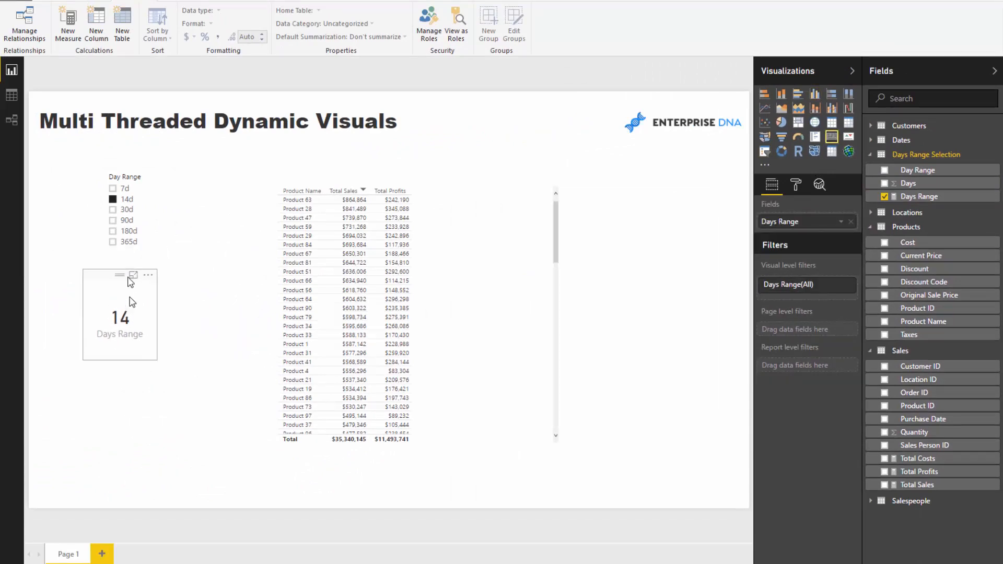
# Check the Days Range card with other slicer choices, including 90d and no selection, and end on 90d.
pyautogui.click(113, 210)
pyautogui.click(113, 221)
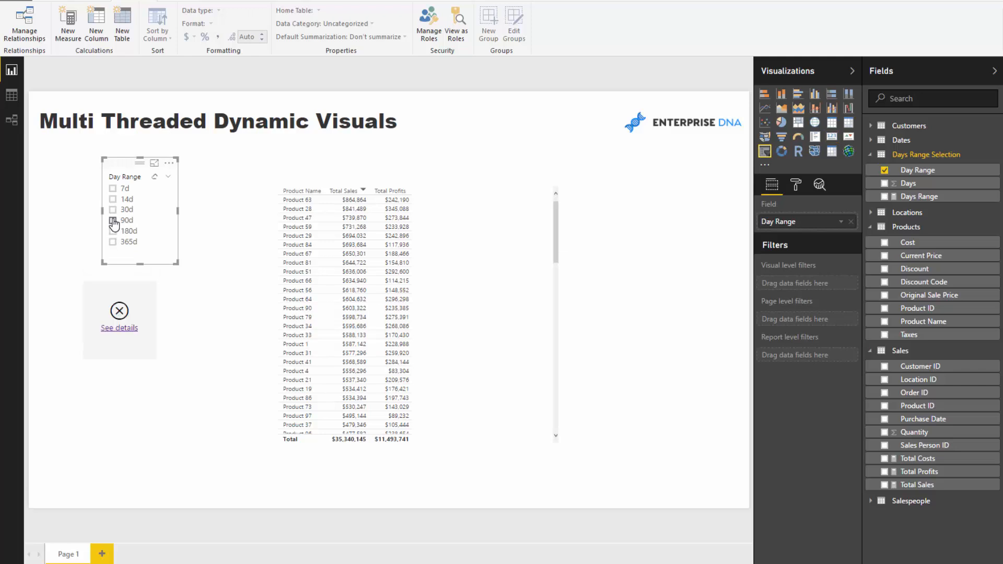
pyautogui.click(113, 220)
# Begin wrapping the Days Range formula in IF( HASONEVALUE( 'Days Range Selection'[Day Range] ), with the existing VALUES expression as the true result.
pyautogui.click(923, 196)
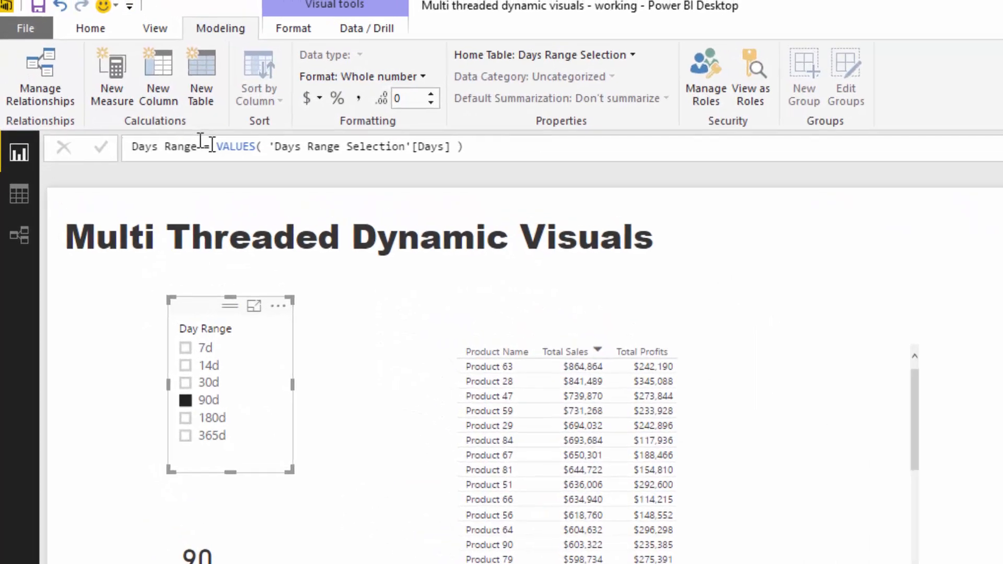
pyautogui.click(166, 100)
pyautogui.write('IF( HASONEVALUE(')
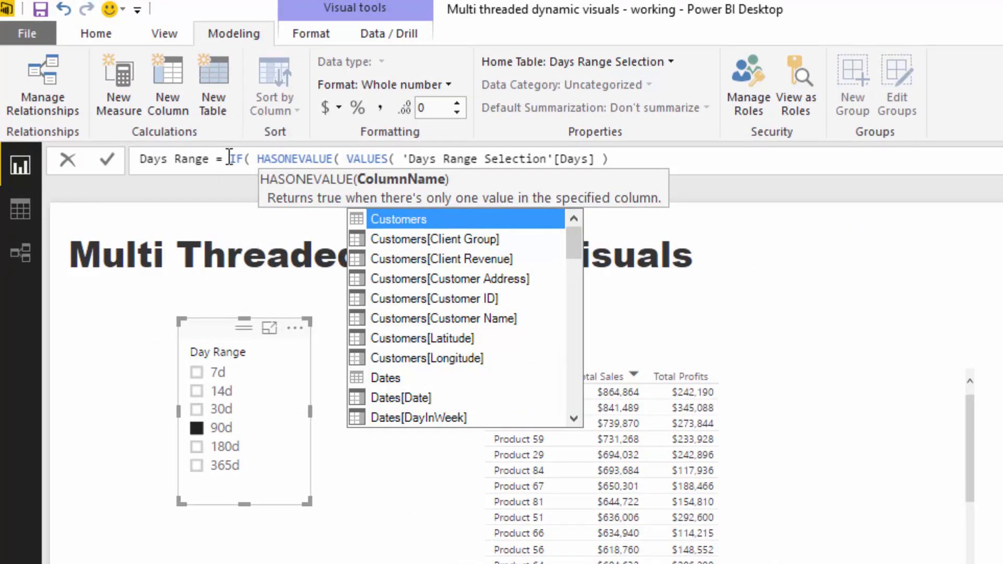
pyautogui.write(' Day')
pyautogui.press('Down')
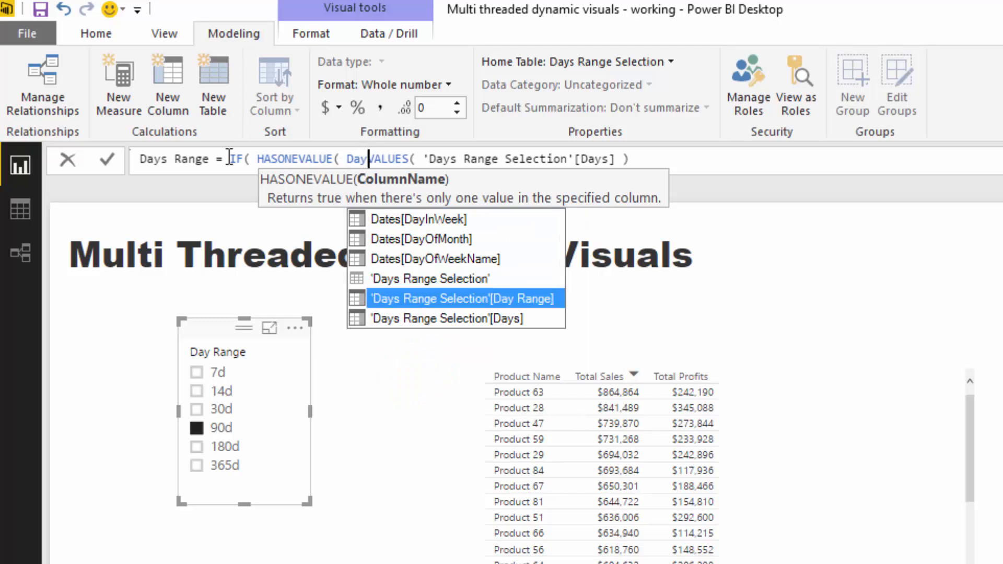
pyautogui.press('Tab')
pyautogui.write('),')
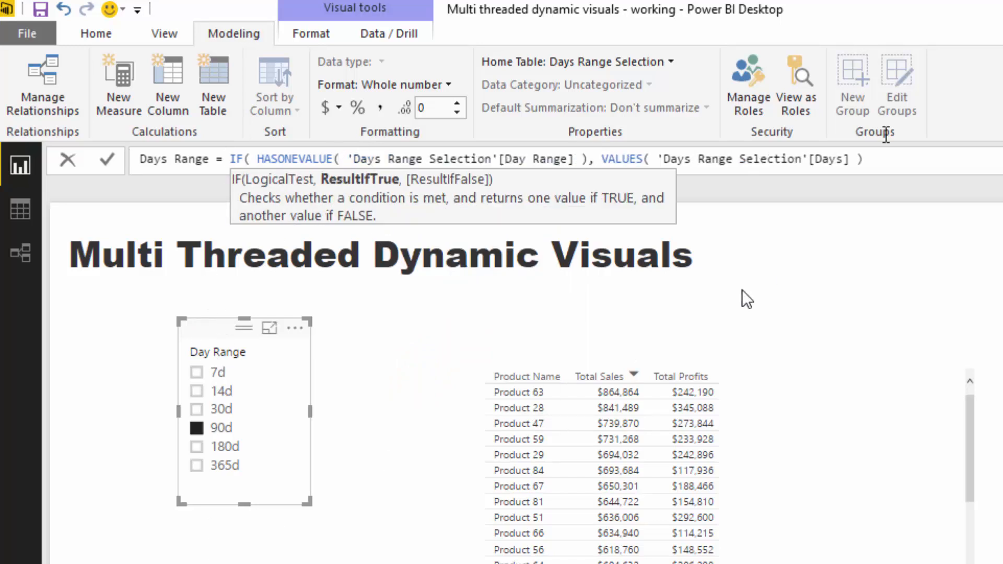
# Complete the Days Range formula with COUNTROWS( Dates ) as the false result, close the IF, and commit the measure.
pyautogui.click(902, 161)
pyautogui.write(',')
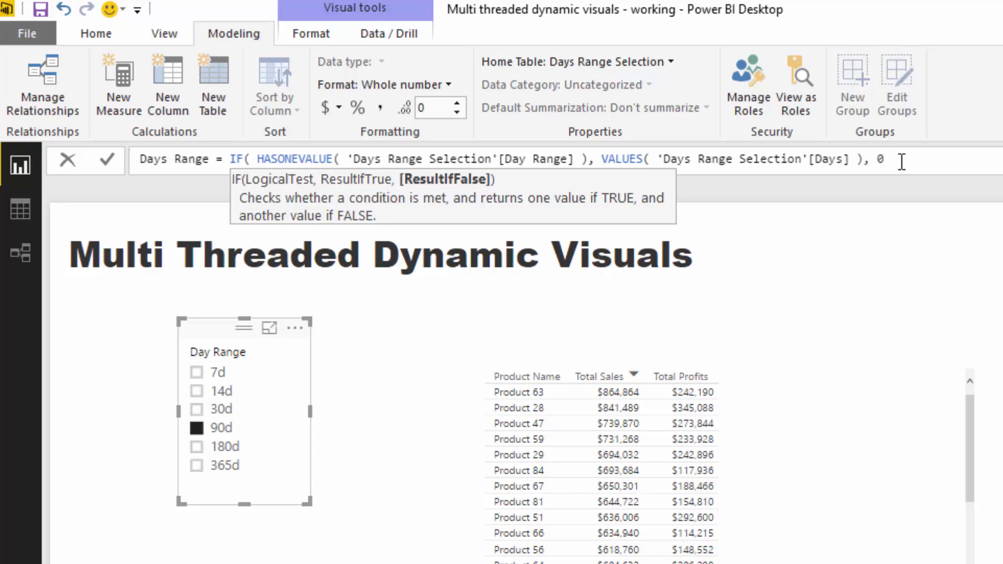
pyautogui.write('0')
pyautogui.press('BackSpace')
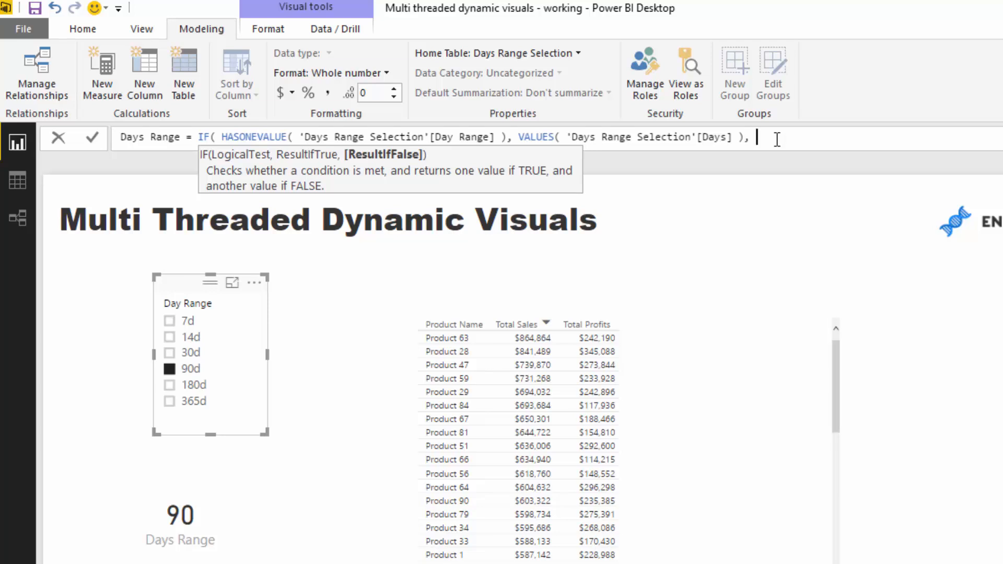
pyautogui.write('COUN')
pyautogui.press('Down')
pyautogui.press('Down')
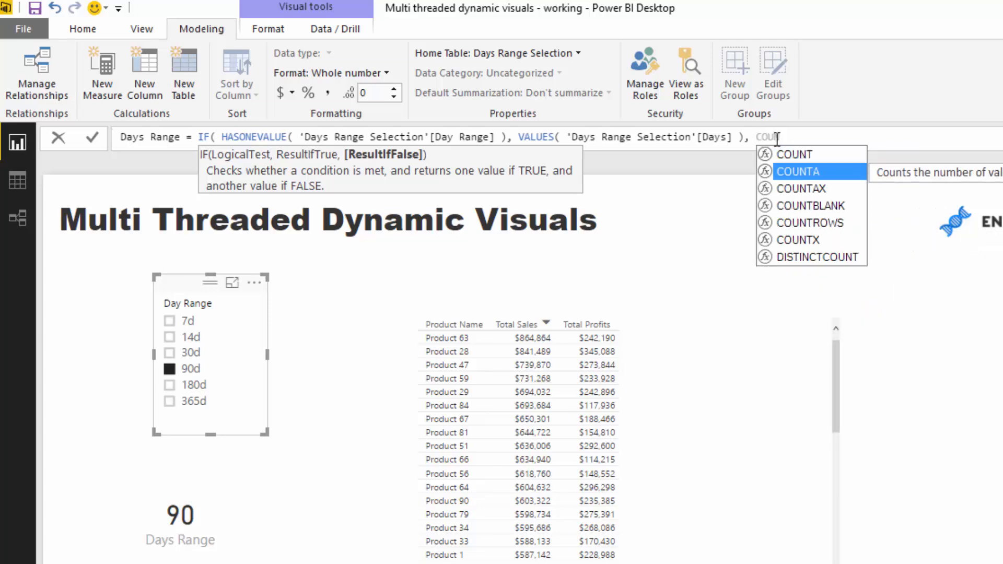
pyautogui.press('Down')
pyautogui.press('Tab')
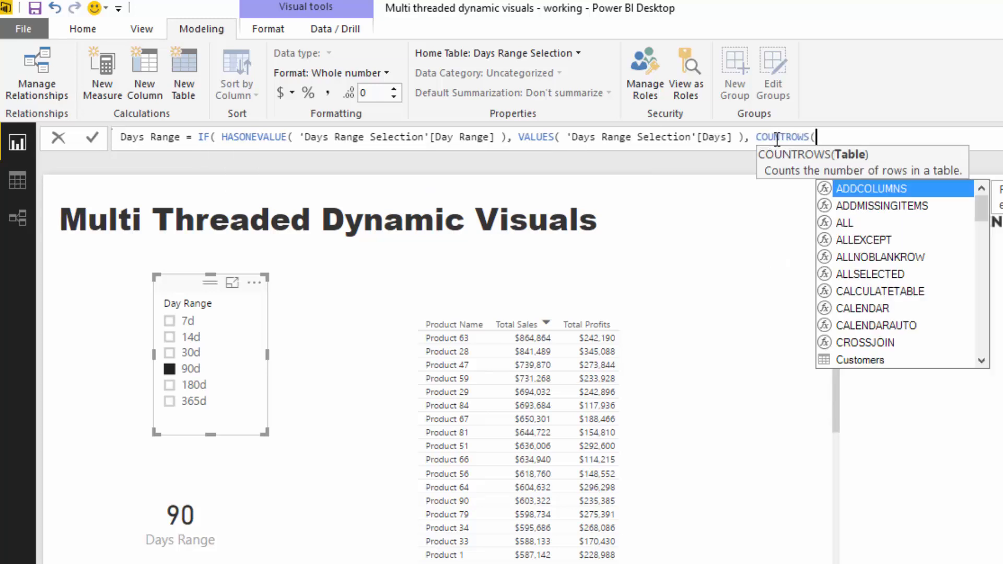
pyautogui.write('Date')
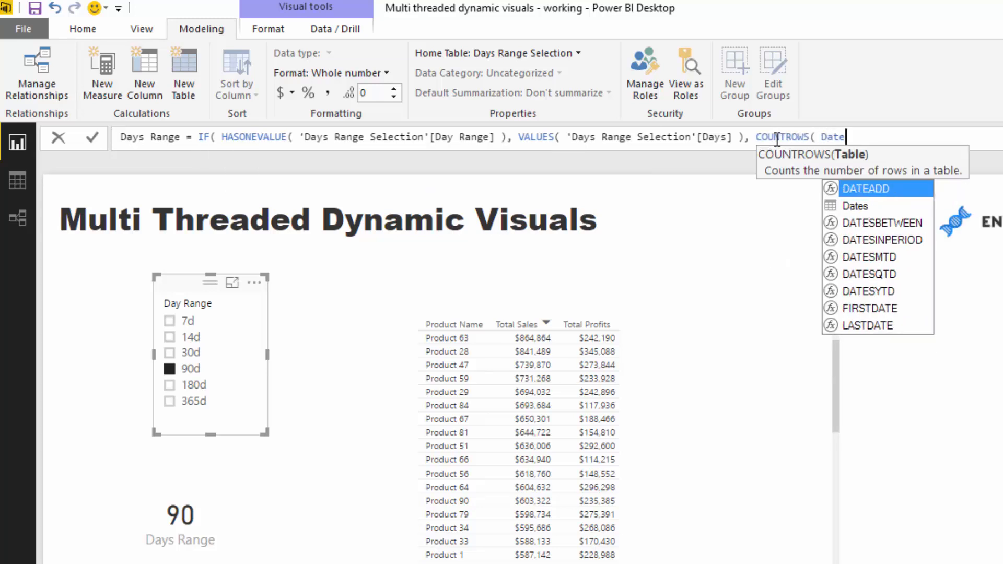
pyautogui.click(860, 199)
pyautogui.doubleClick(861, 202)
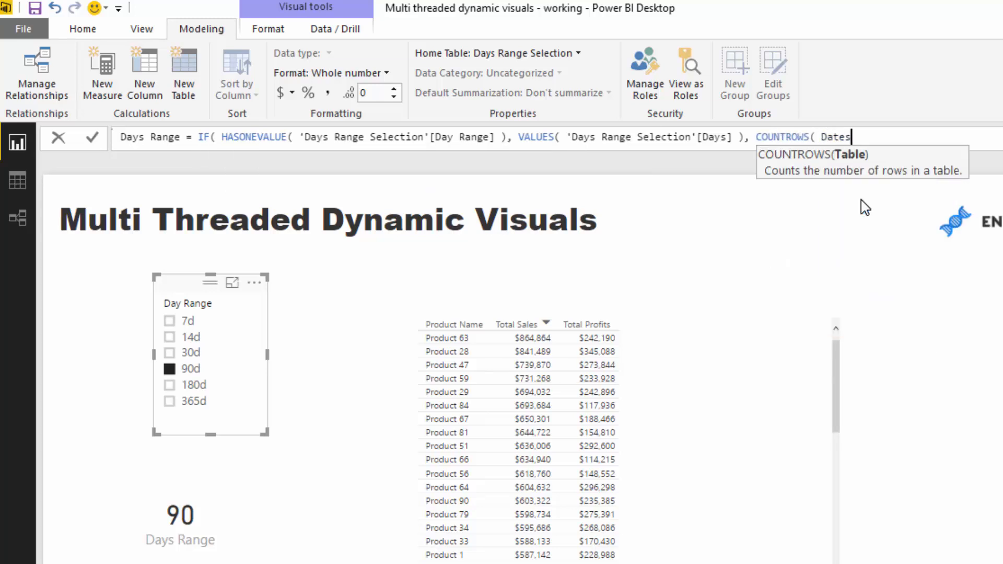
pyautogui.write(')')
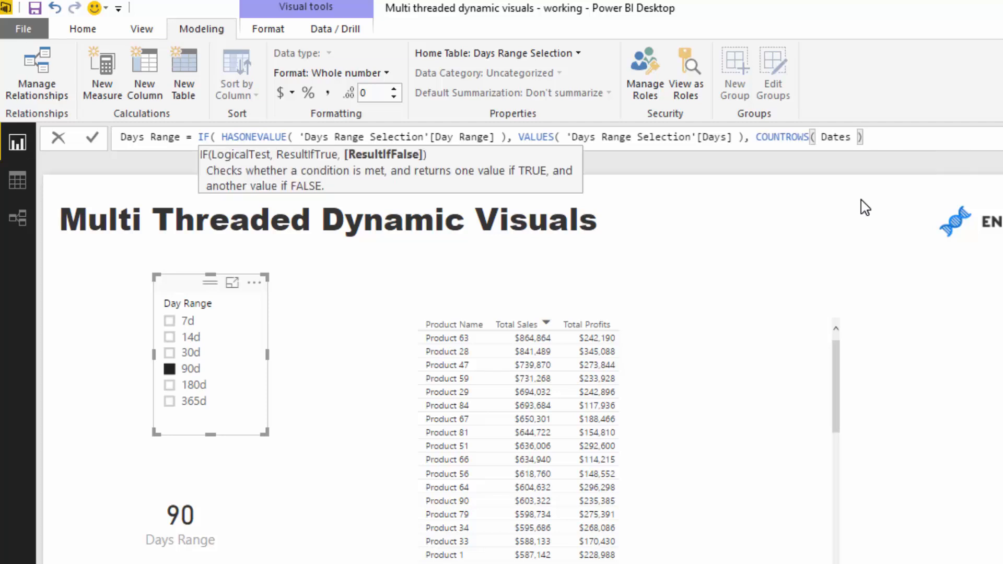
pyautogui.write(' )')
pyautogui.press('Return')
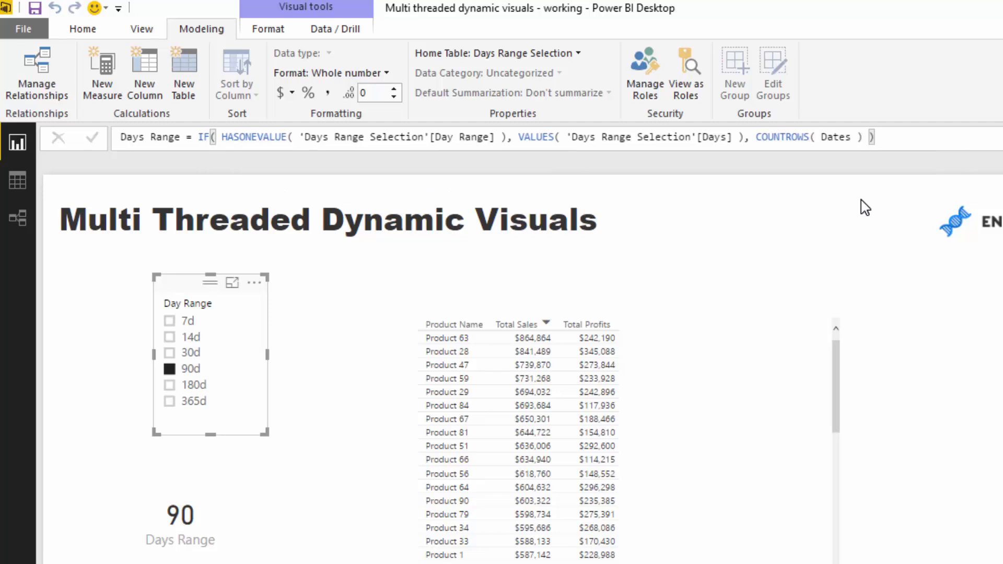
# Clear the Day Range slicer to check the card without a selection, and then check it with 180d, 90d and 30d.
pyautogui.click(169, 206)
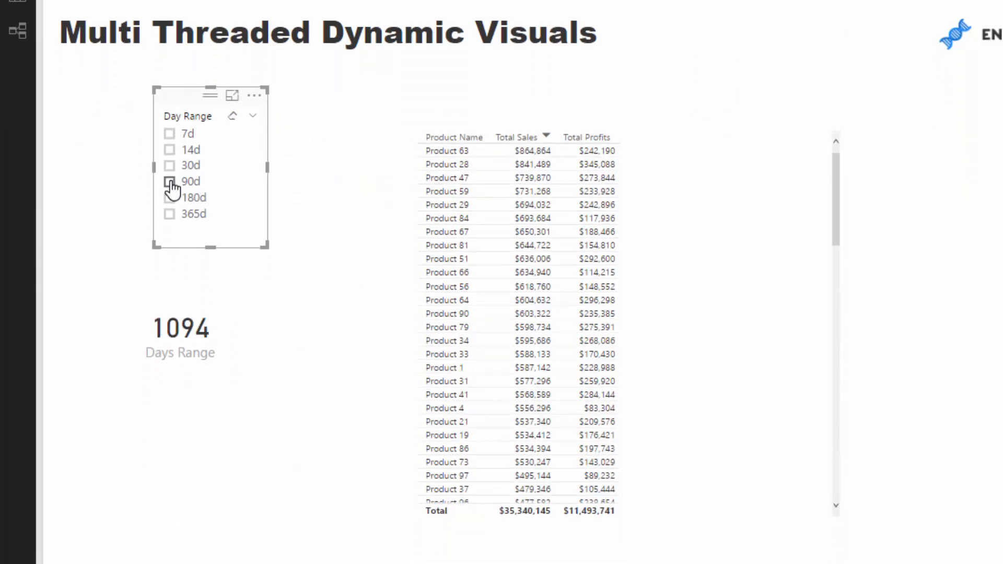
pyautogui.click(170, 199)
pyautogui.click(169, 182)
pyautogui.click(170, 166)
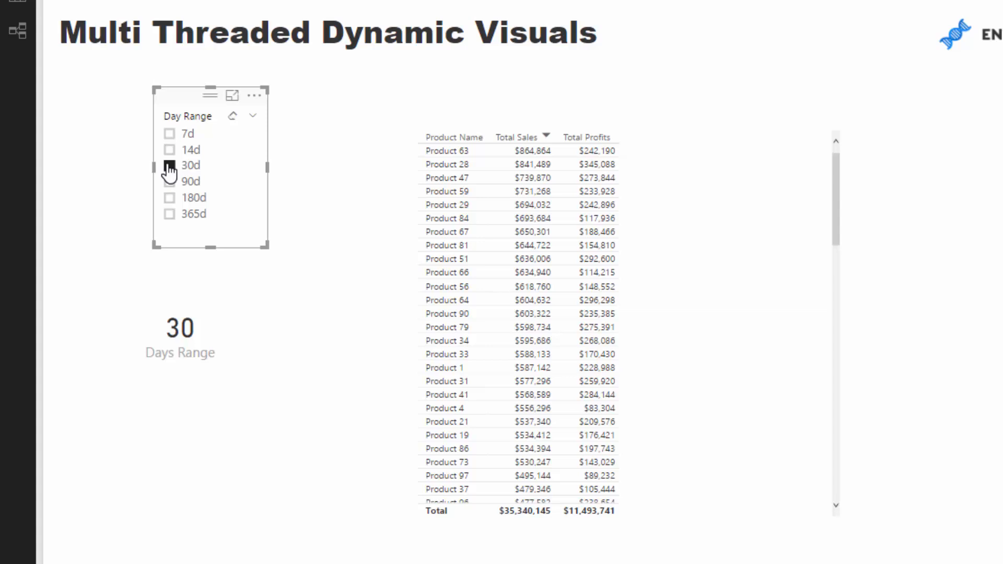
# Check the Days Range card with the Day Range slicer on 90d, cleared and on 180d, and end on 90d.
pyautogui.click(170, 182)
pyautogui.click(170, 182)
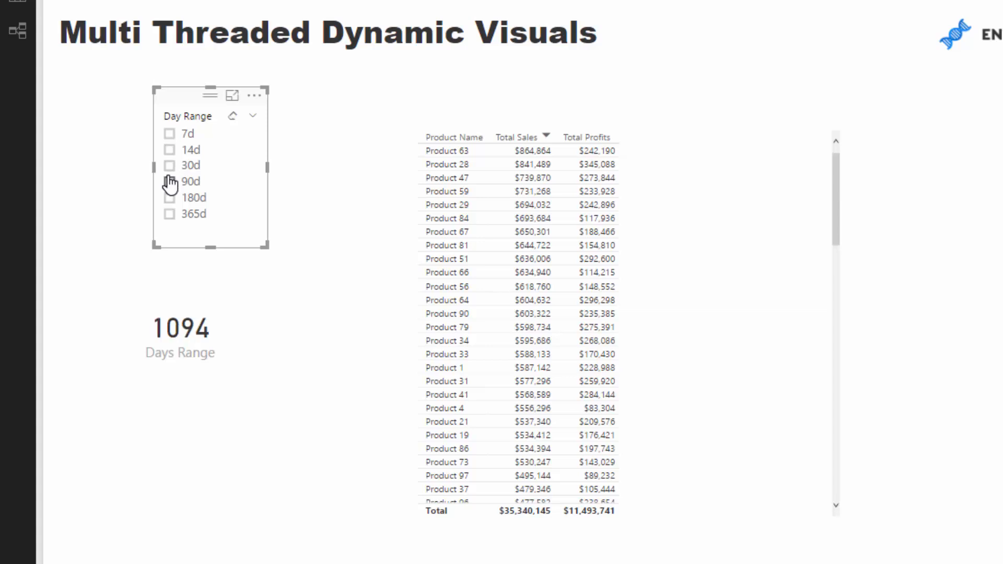
pyautogui.click(170, 183)
pyautogui.click(197, 303)
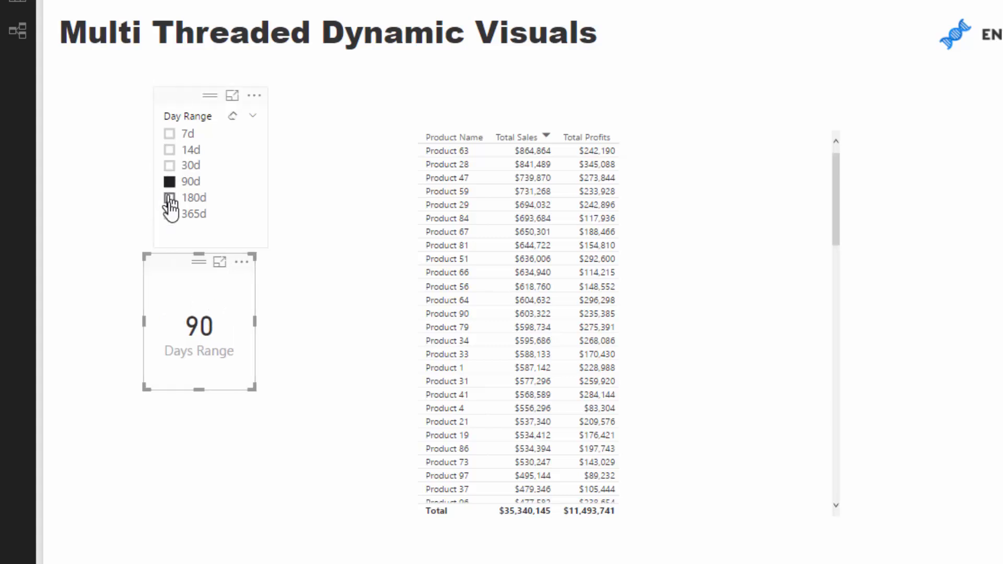
pyautogui.click(169, 198)
pyautogui.click(169, 182)
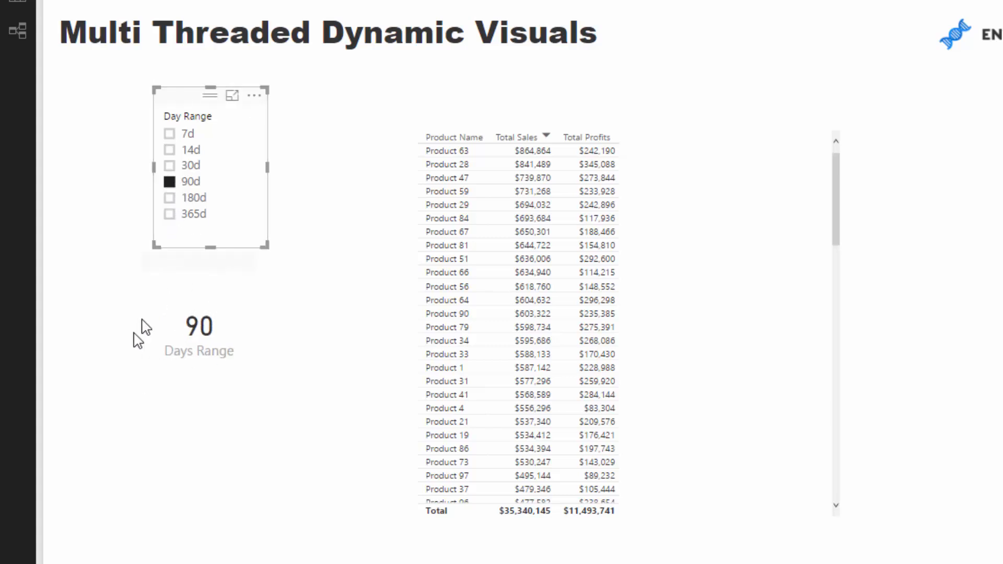
# Shorten the Days Range card and select 30d in the Day Range slicer.
pyautogui.click(250, 387)
pyautogui.moveTo(251, 386); pyautogui.dragTo(255, 357)
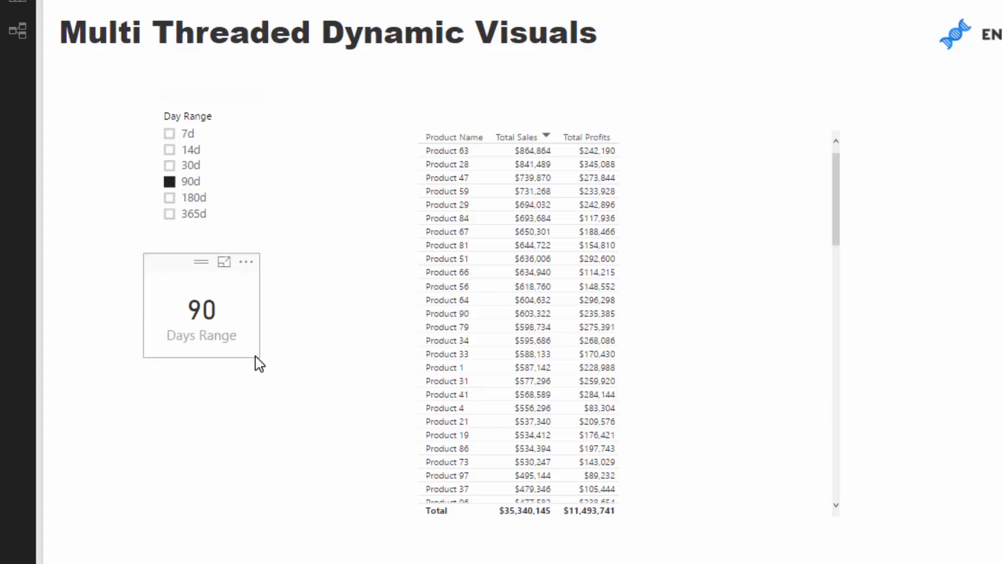
pyautogui.click(169, 166)
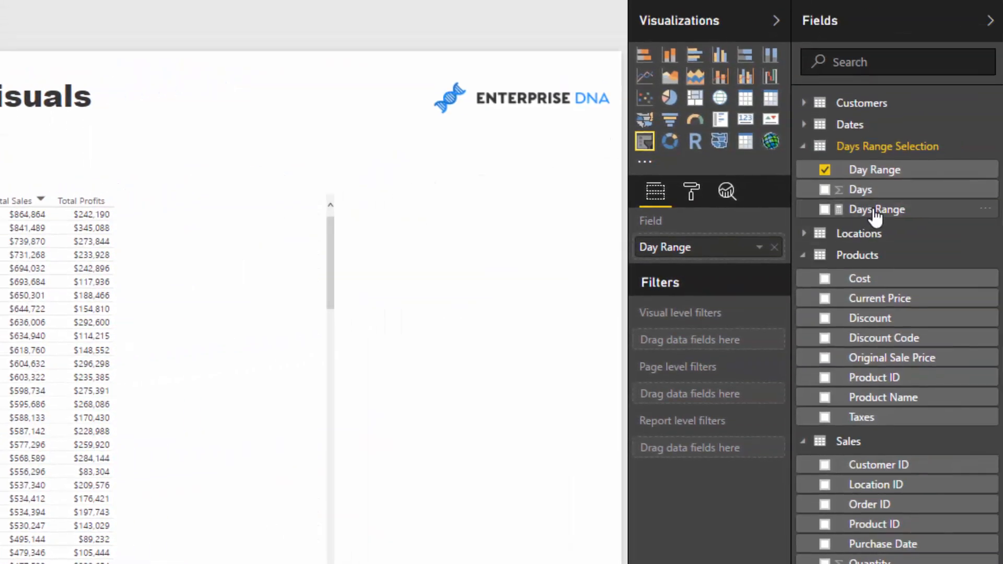
pyautogui.click(876, 210)
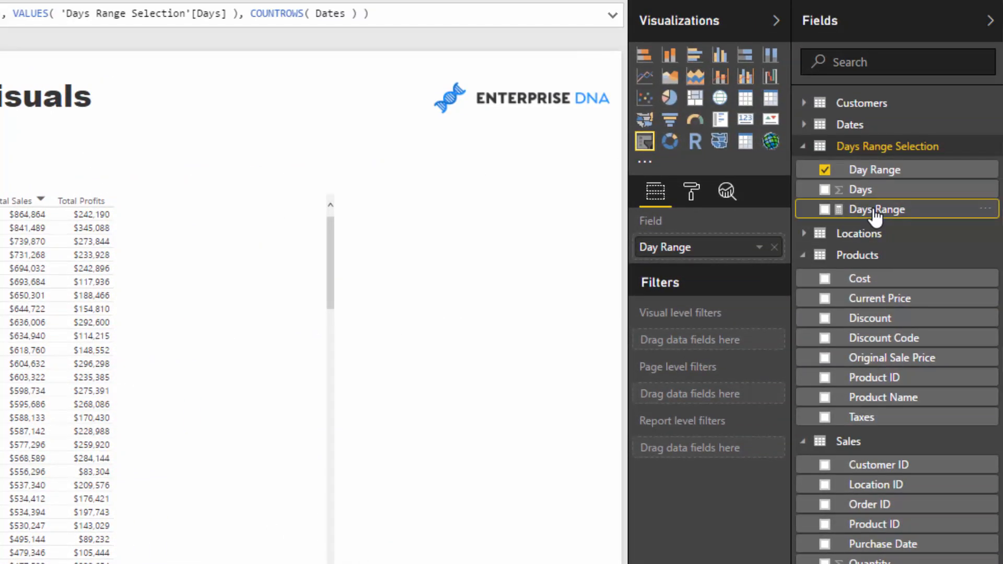
# Replace Product Name with Date in the sales and profits table and sort it by date, earliest first.
pyautogui.click(251, 298)
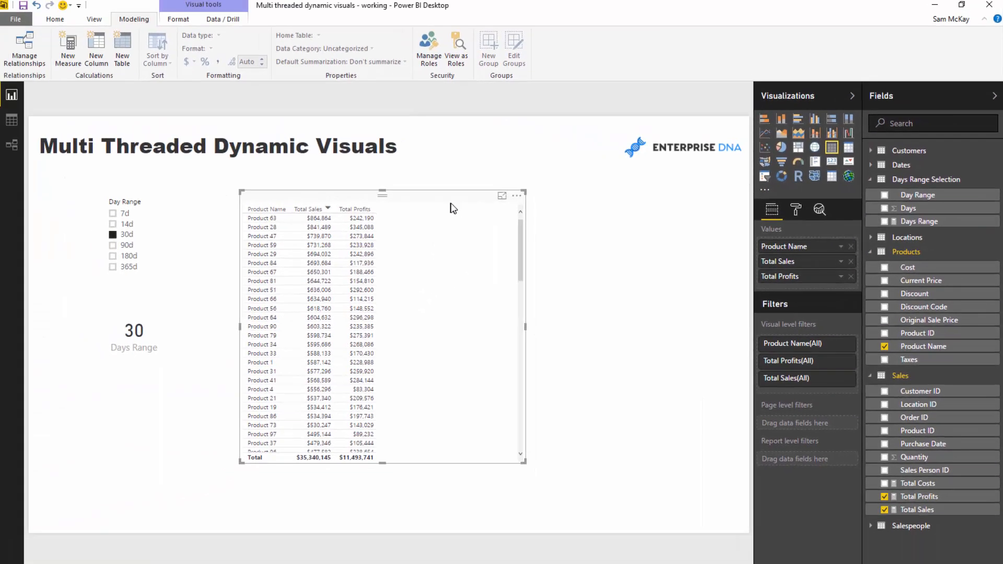
pyautogui.moveTo(228, 187); pyautogui.dragTo(240, 201)
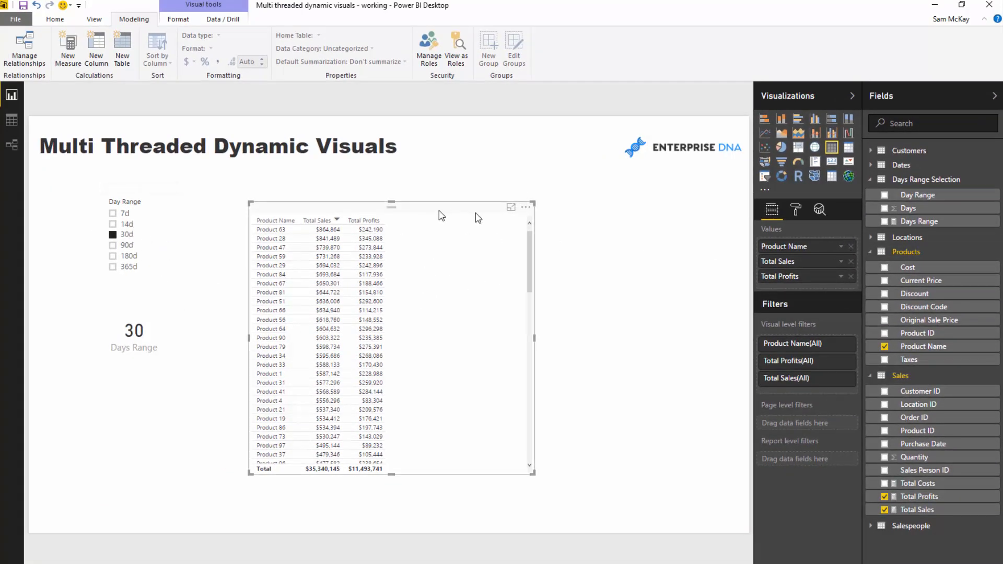
pyautogui.click(872, 166)
pyautogui.moveTo(908, 181); pyautogui.dragTo(842, 252)
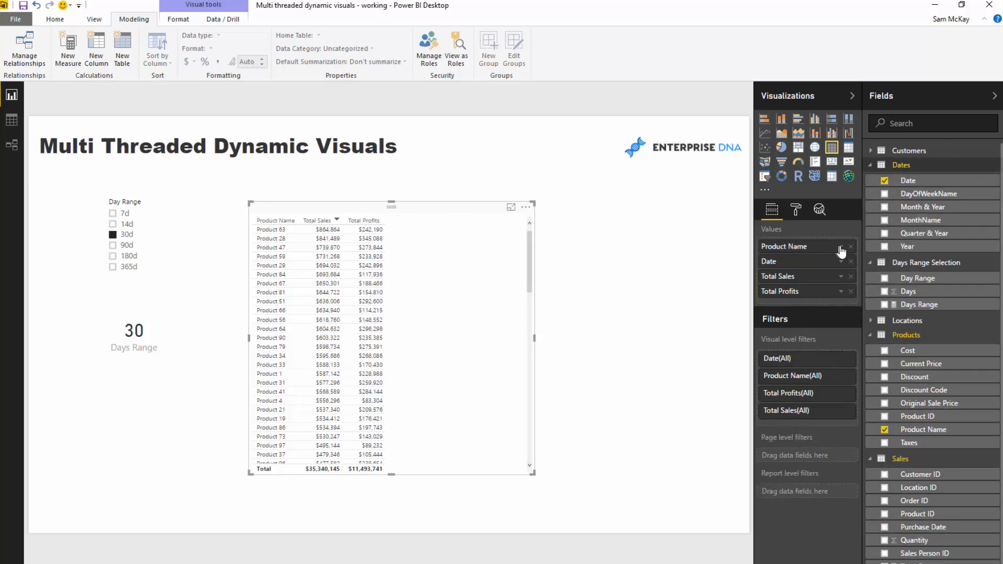
pyautogui.click(851, 247)
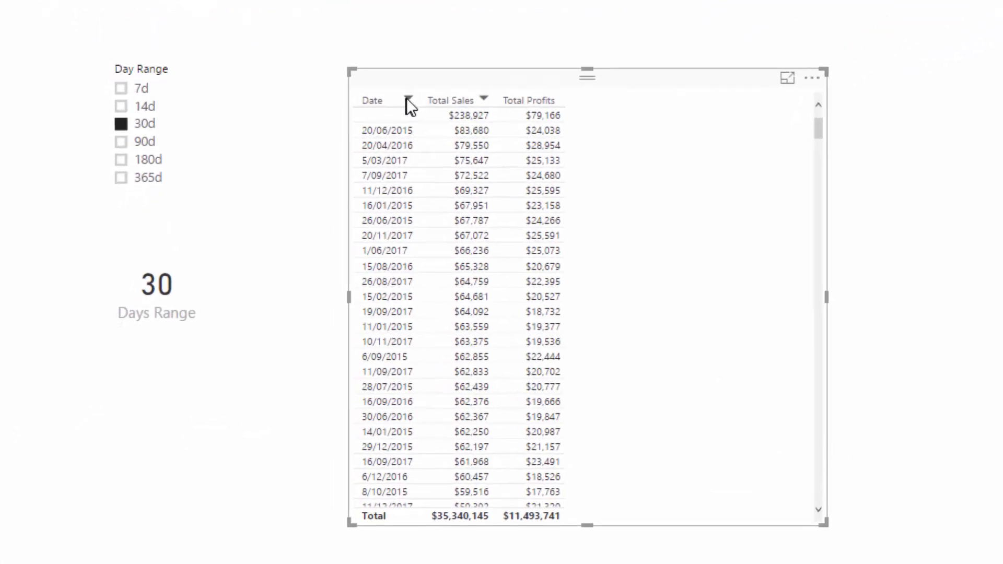
pyautogui.click(284, 220)
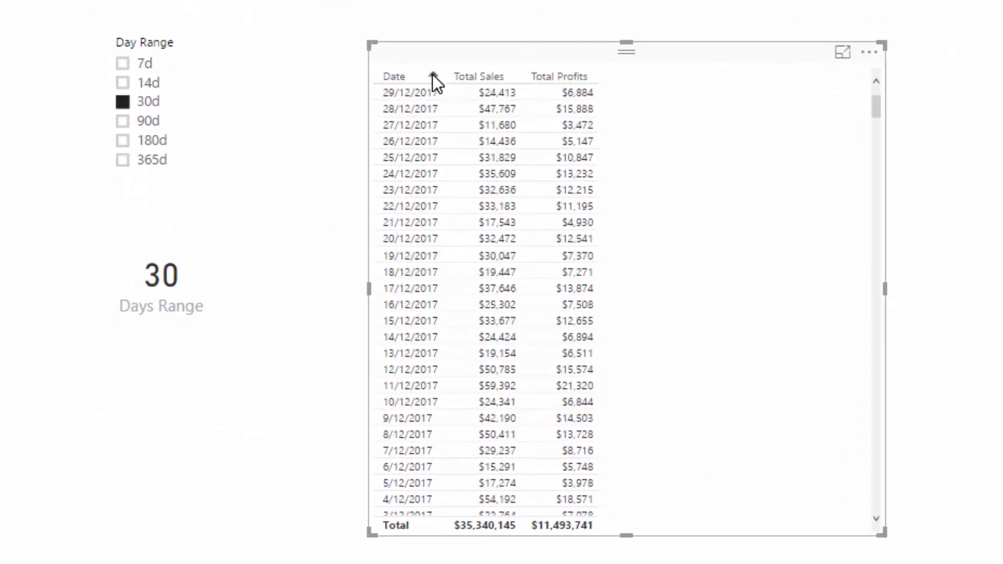
pyautogui.click(431, 75)
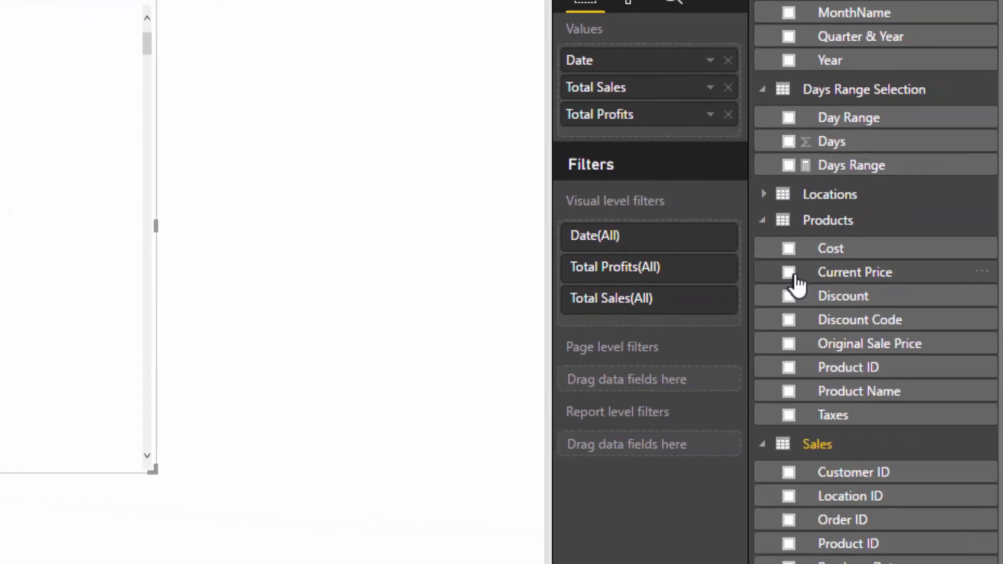
# Add Year as a report level filter limited to 2015, 2016 and 2017.
pyautogui.moveTo(868, 62); pyautogui.dragTo(661, 455)
pyautogui.click(578, 441)
pyautogui.click(577, 461)
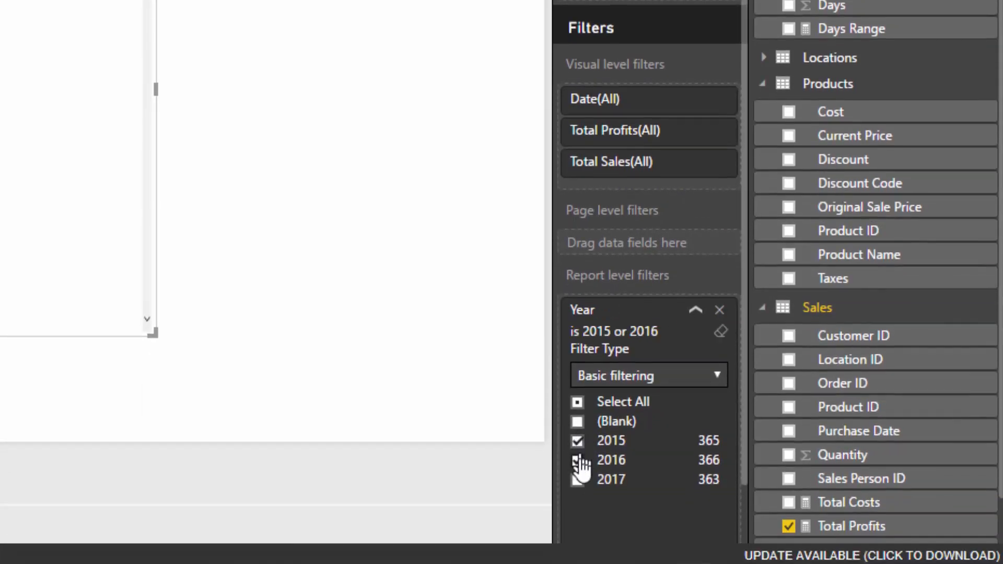
pyautogui.click(579, 480)
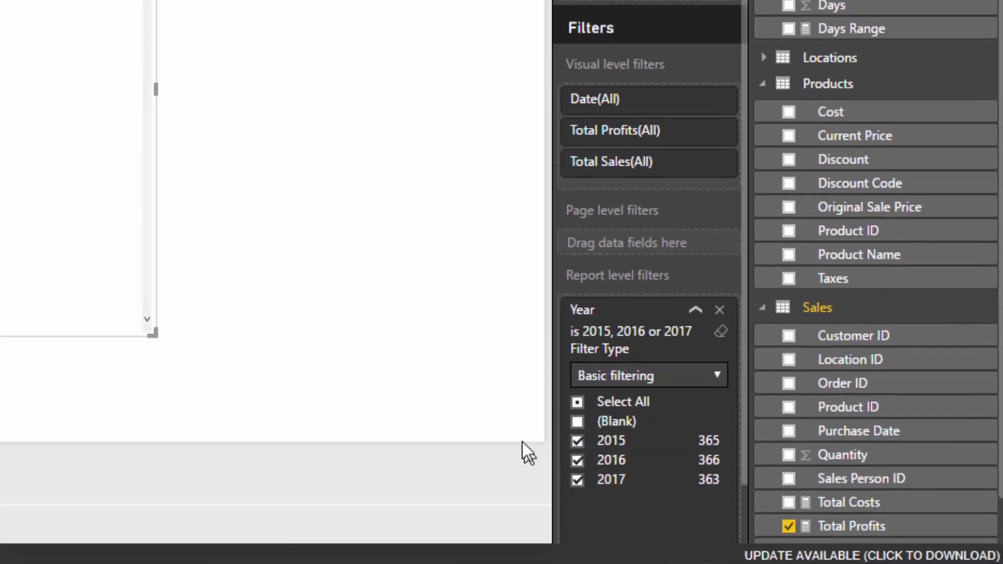
pyautogui.click(697, 312)
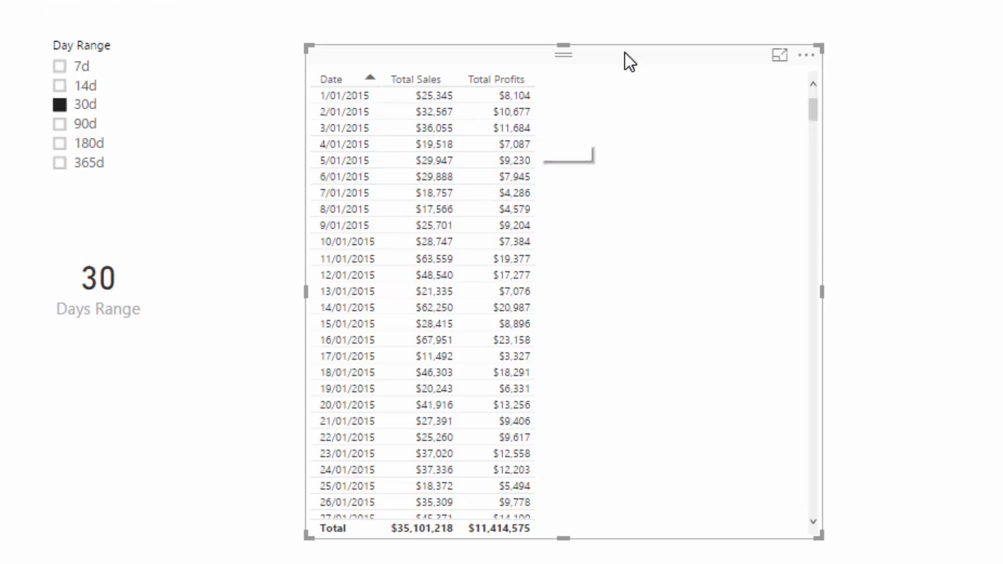
# Reposition the date table closer to the slicer and narrow it to remove the empty space beside Total Profits.
pyautogui.moveTo(625, 52); pyautogui.dragTo(642, 47)
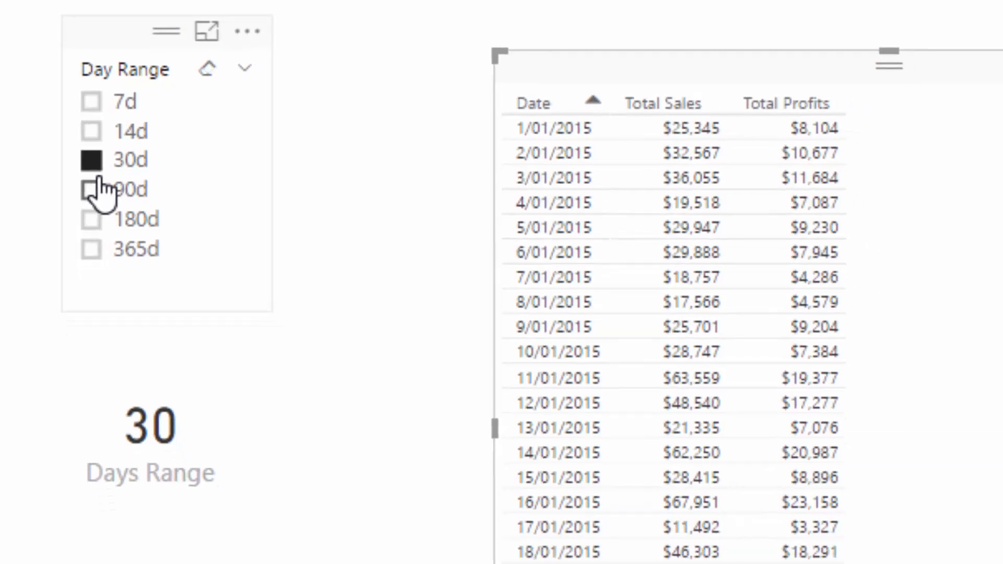
pyautogui.click(660, 41)
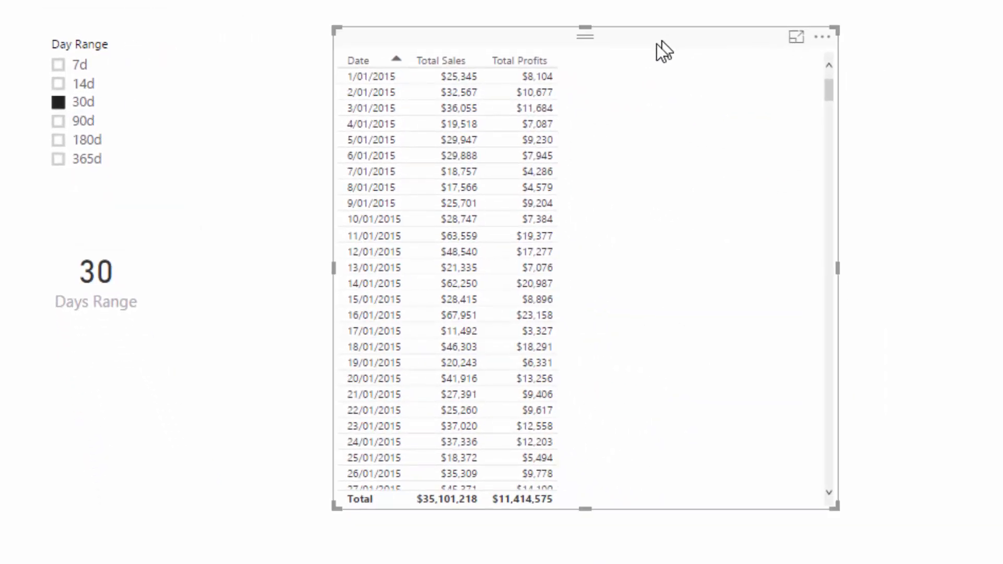
pyautogui.moveTo(635, 42); pyautogui.dragTo(592, 52)
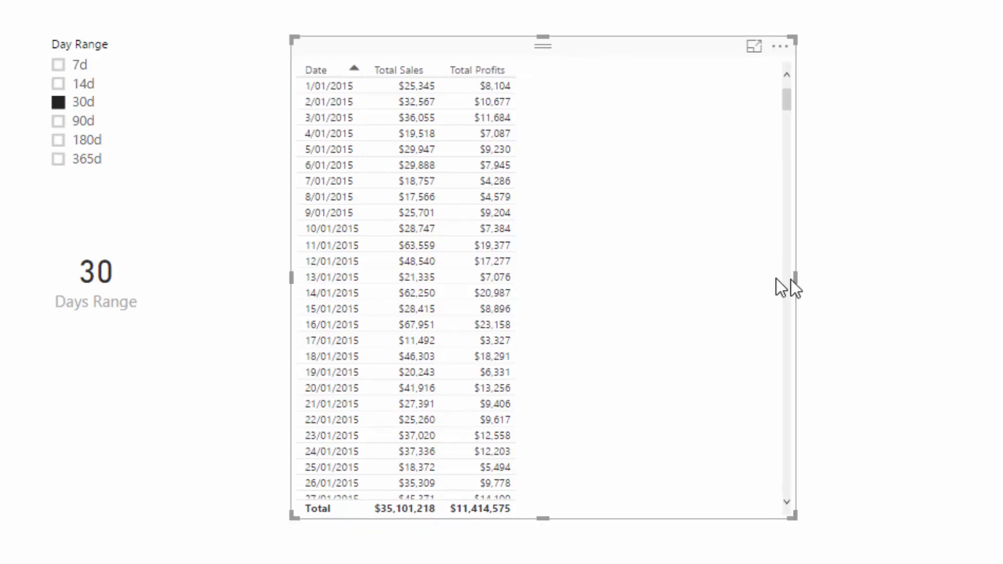
pyautogui.moveTo(795, 282); pyautogui.dragTo(614, 283)
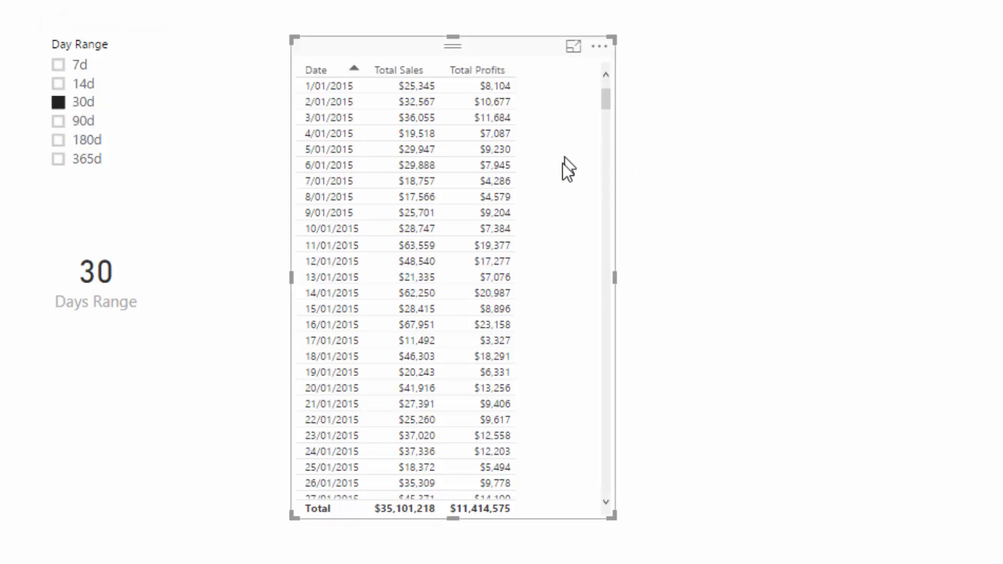
pyautogui.moveTo(564, 164); pyautogui.dragTo(543, 166)
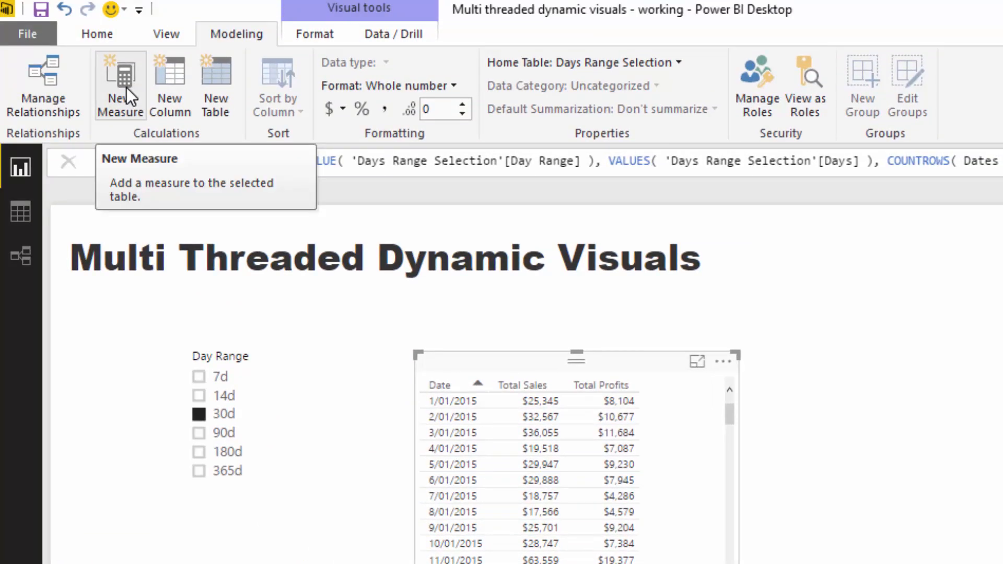
# Create a new measure named Total Revenue that starts with CALCULATE( [Total Sales], and continue on a new line.
pyautogui.click(127, 87)
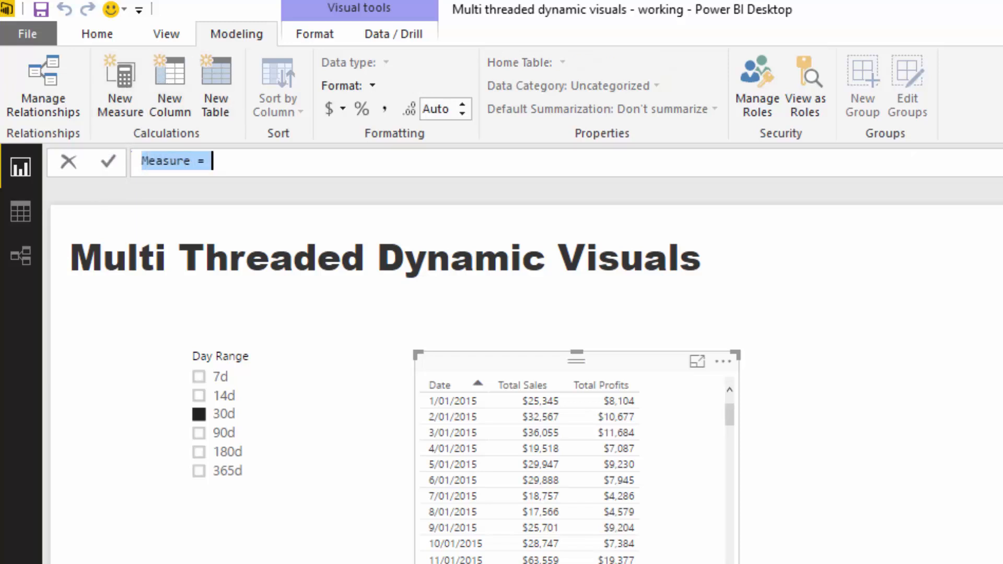
pyautogui.write('Total Revenue')
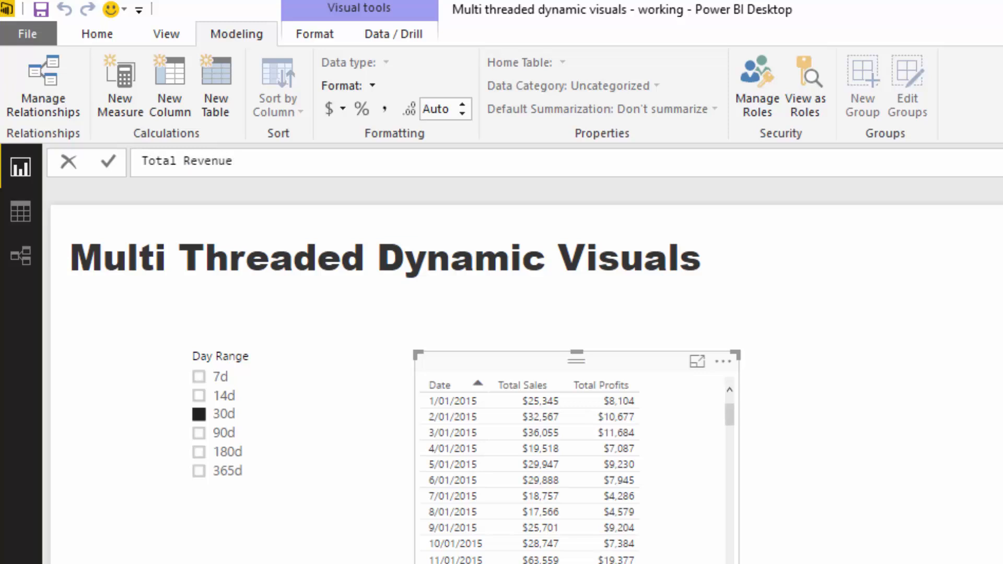
pyautogui.write(' =')
pyautogui.hotkey('shift', 'Return')
pyautogui.write('ca')
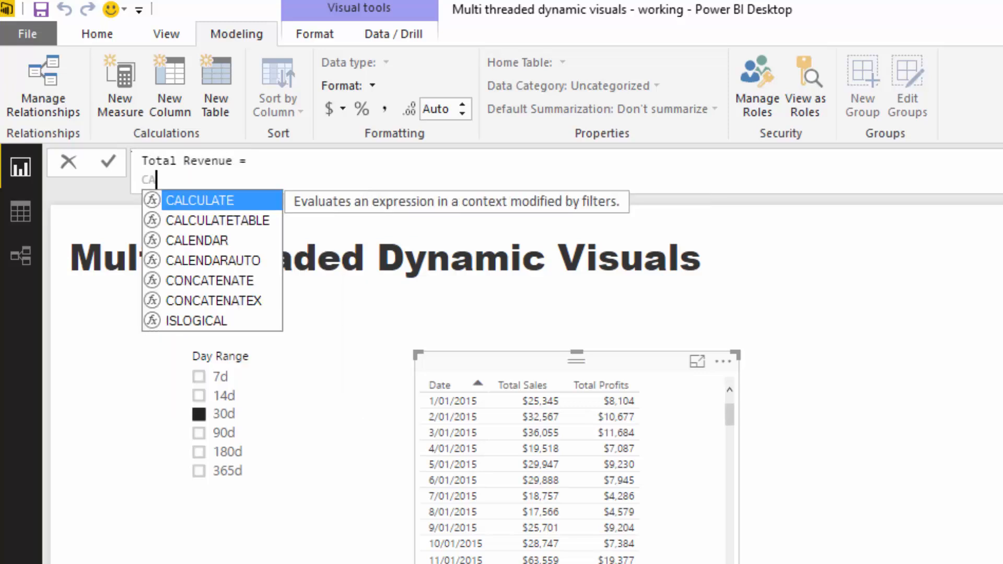
pyautogui.press('Tab')
pyautogui.write('Tota')
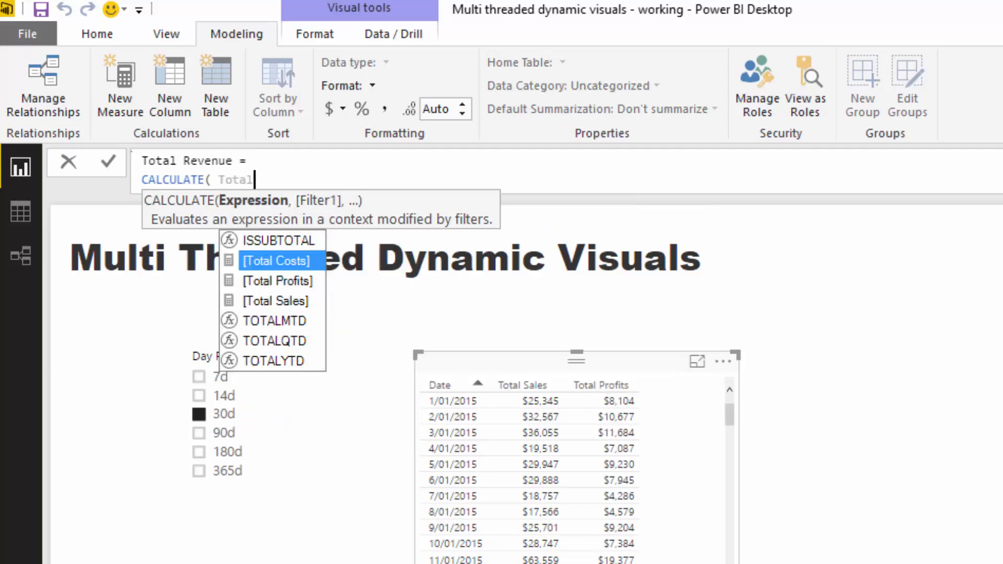
pyautogui.press('Down')
pyautogui.press('Down')
pyautogui.press('Tab')
pyautogui.write(',')
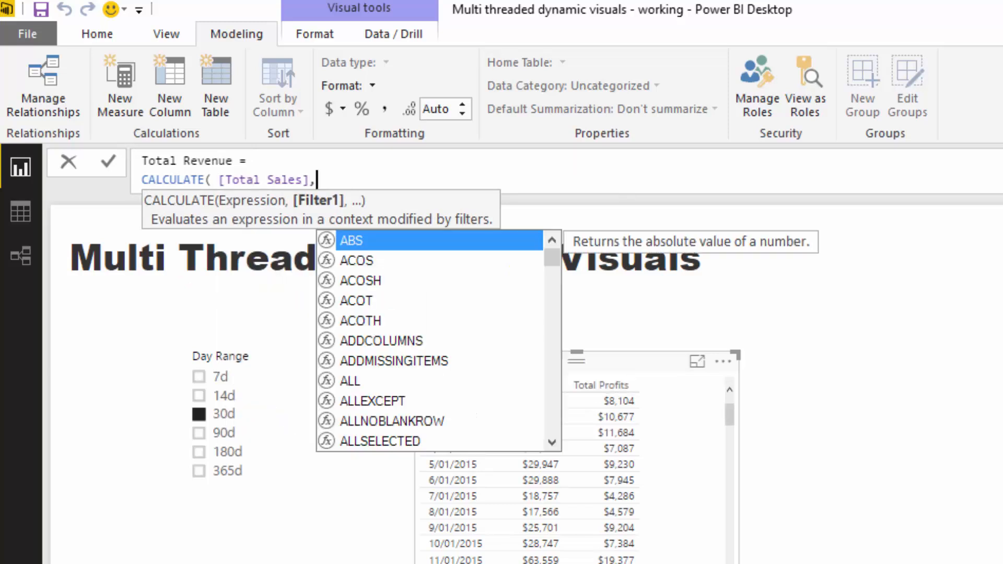
pyautogui.hotkey('shift', 'Return')
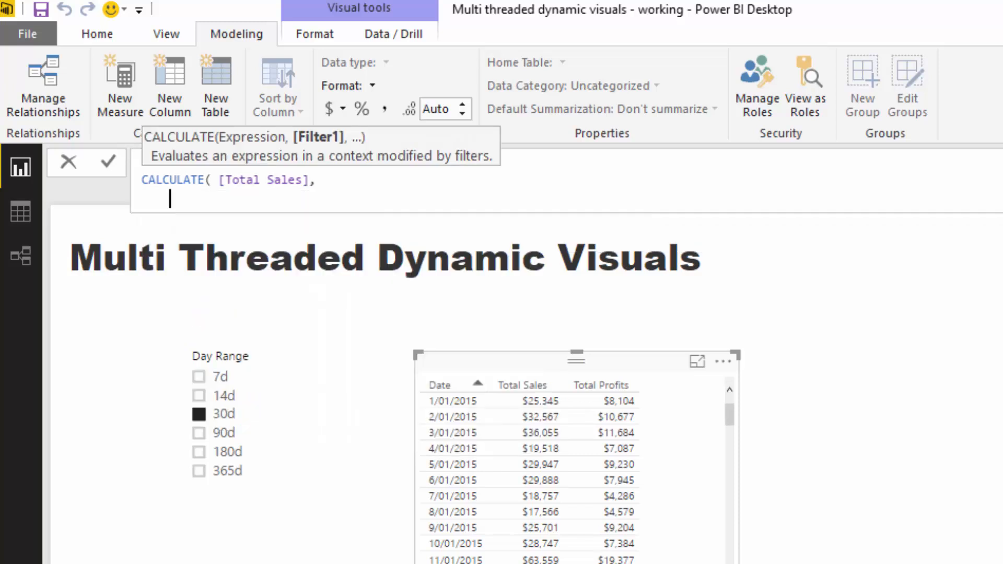
# Add FILTER( Dates, as the CALCULATE filter and start an indented line for its condition.
pyautogui.write('FILTER( ')
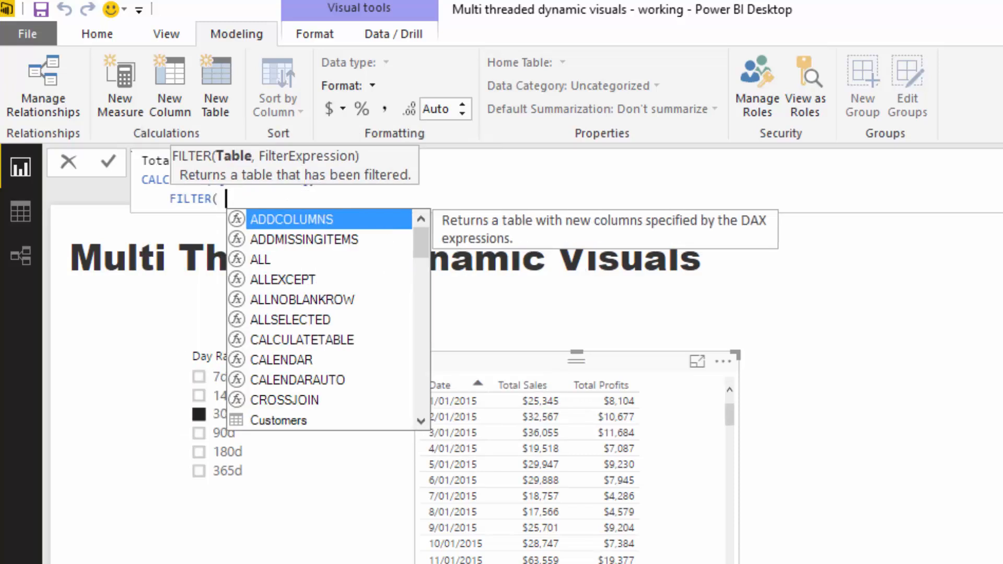
pyautogui.write('Date')
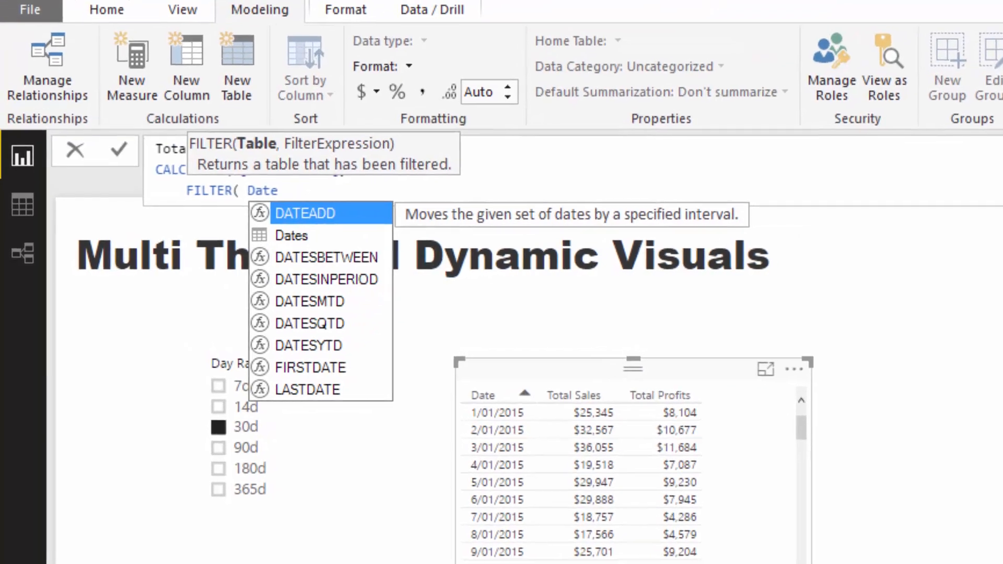
pyautogui.press('Down')
pyautogui.press('Tab')
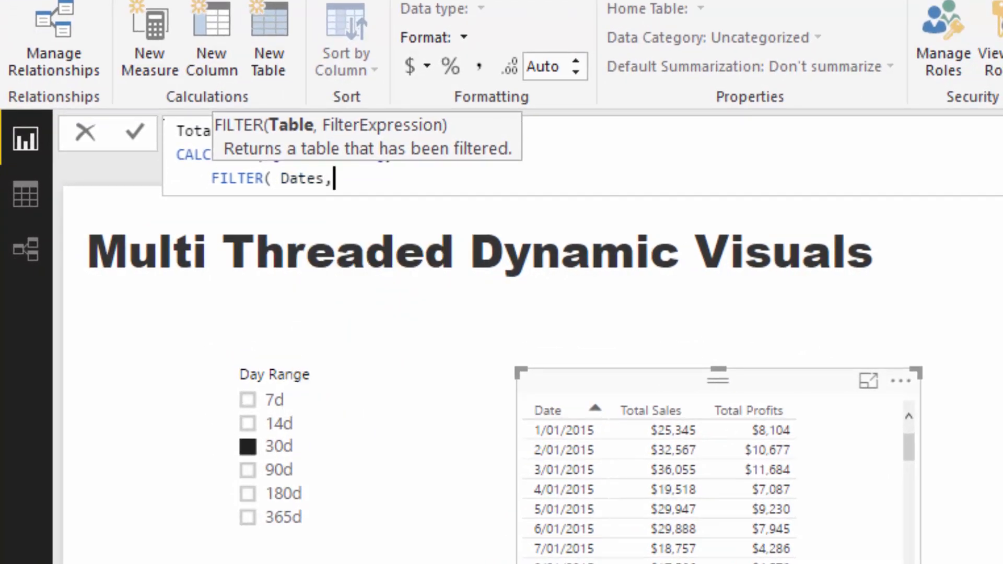
pyautogui.write(',')
pyautogui.hotkey('shift', 'Return')
pyautogui.press('Tab')
pyautogui.press('Tab')
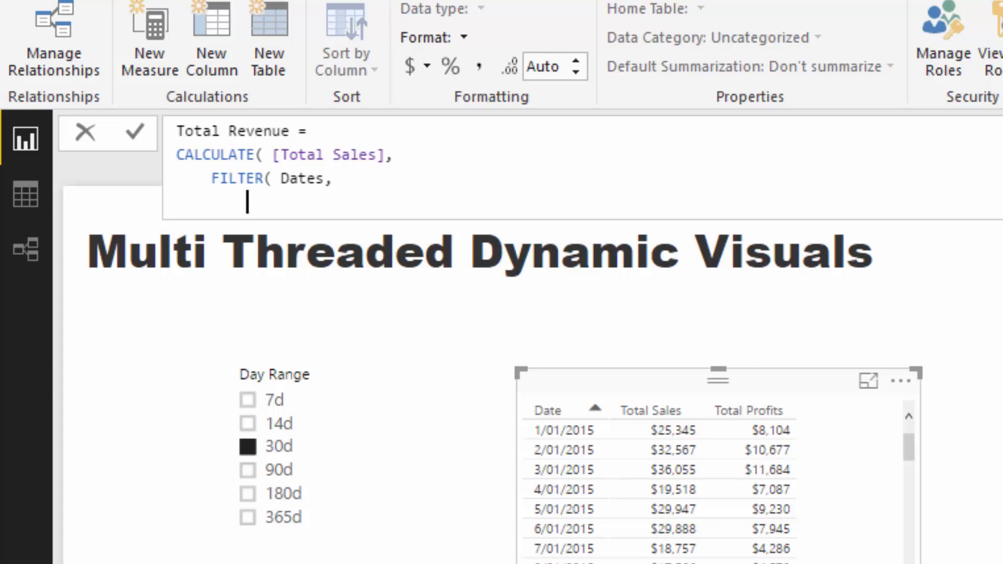
# Start the FILTER condition with Dates[Date] > TODAY() - [Days Range], removing the 'Days Range Selection' table prefix from the measure reference.
pyautogui.write('Date')
pyautogui.press('Down')
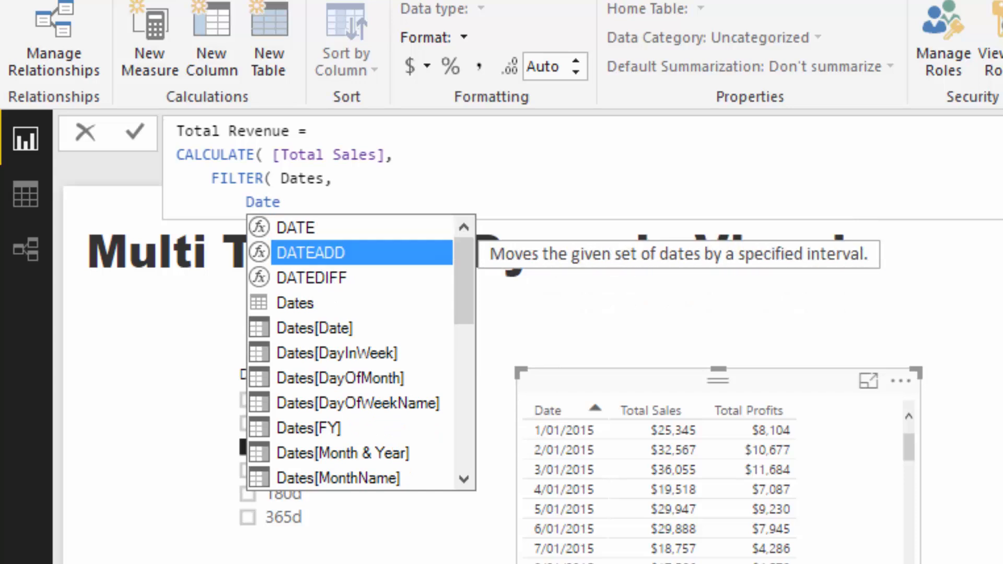
pyautogui.press('Tab')
pyautogui.write('> ')
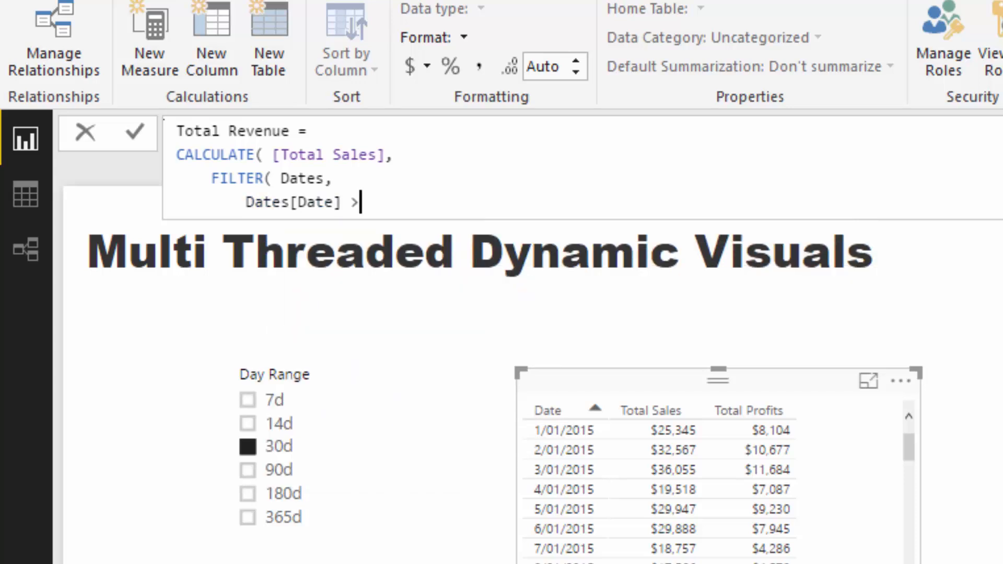
pyautogui.write('TO')
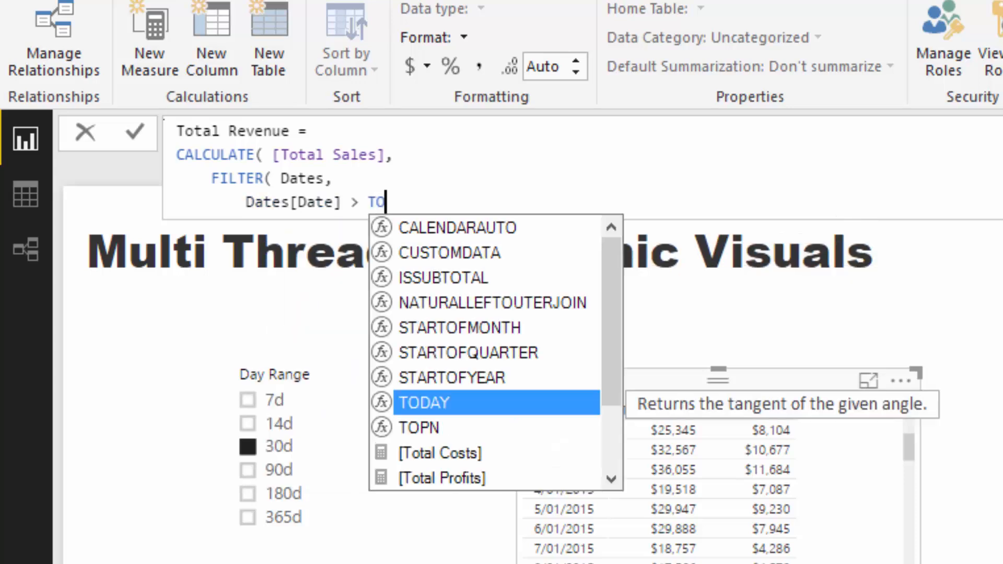
pyautogui.write('DAY() - ')
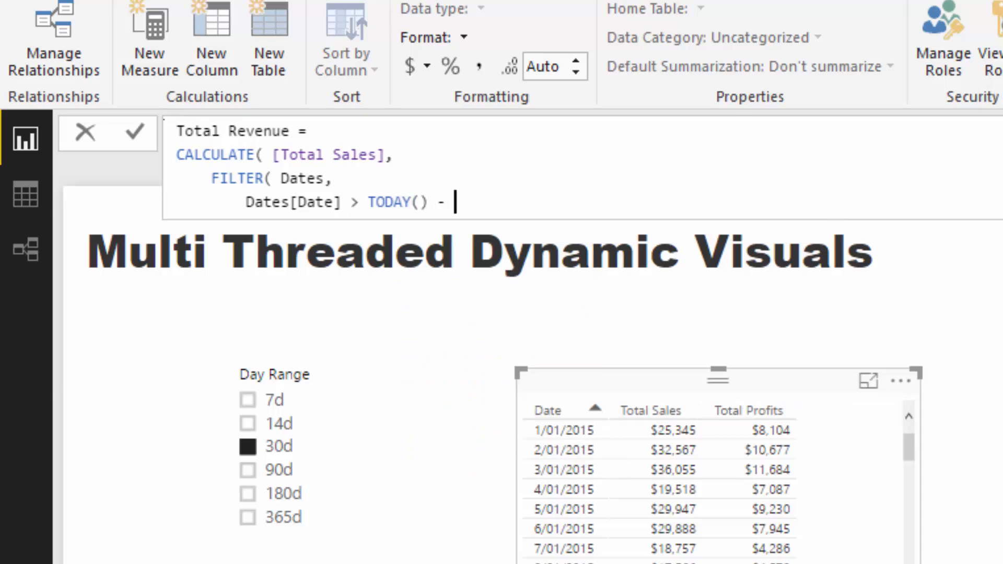
pyautogui.write('Days')
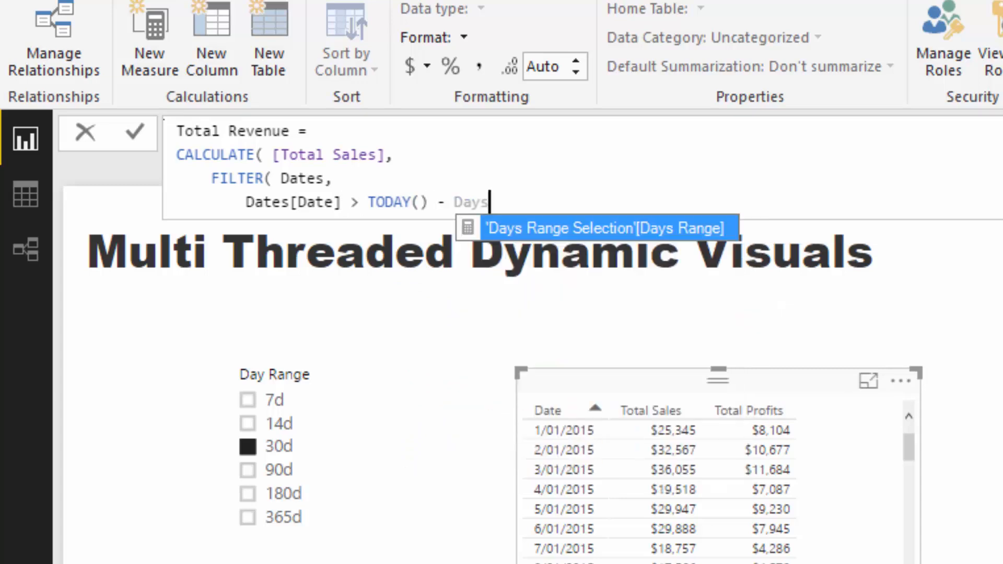
pyautogui.press('Tab')
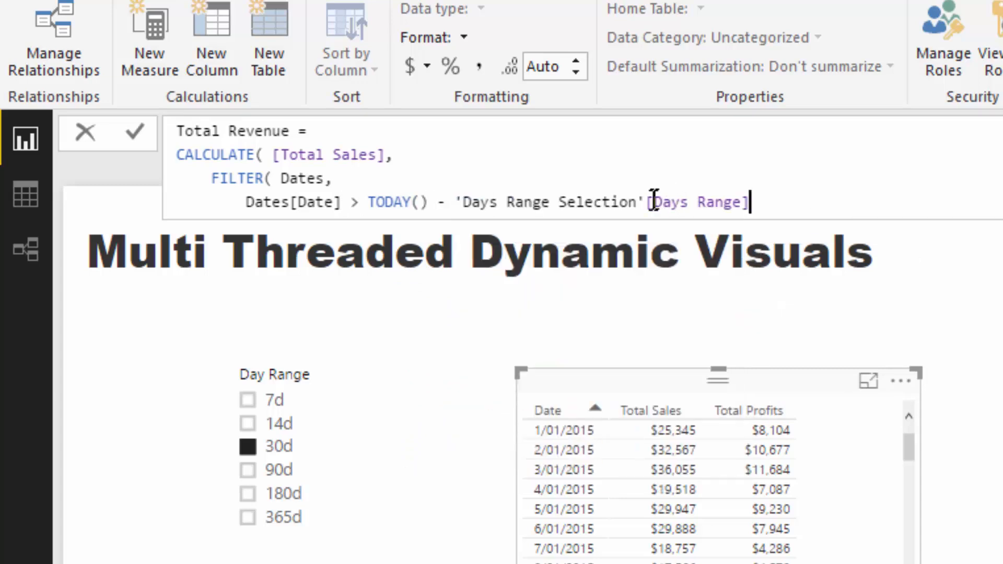
pyautogui.moveTo(646, 201); pyautogui.dragTo(456, 202)
pyautogui.press('BackSpace')
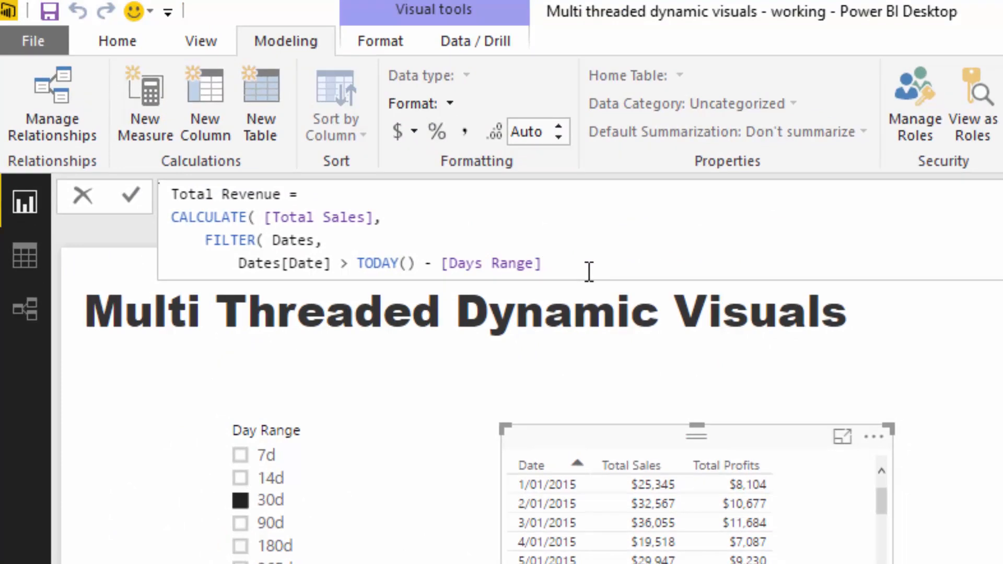
# Extend the filter condition with && Dates[Date] <= TODAY(), close both functions and commit the Total Revenue measure.
pyautogui.write('&& Date')
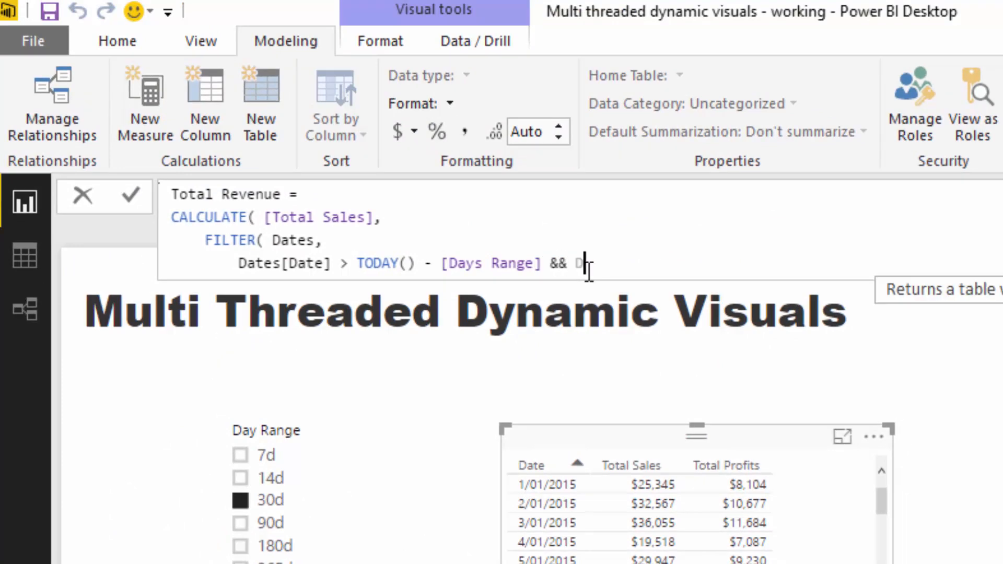
pyautogui.press('Down')
pyautogui.press('Down')
pyautogui.press('Down')
pyautogui.press('Down')
pyautogui.press('Tab')
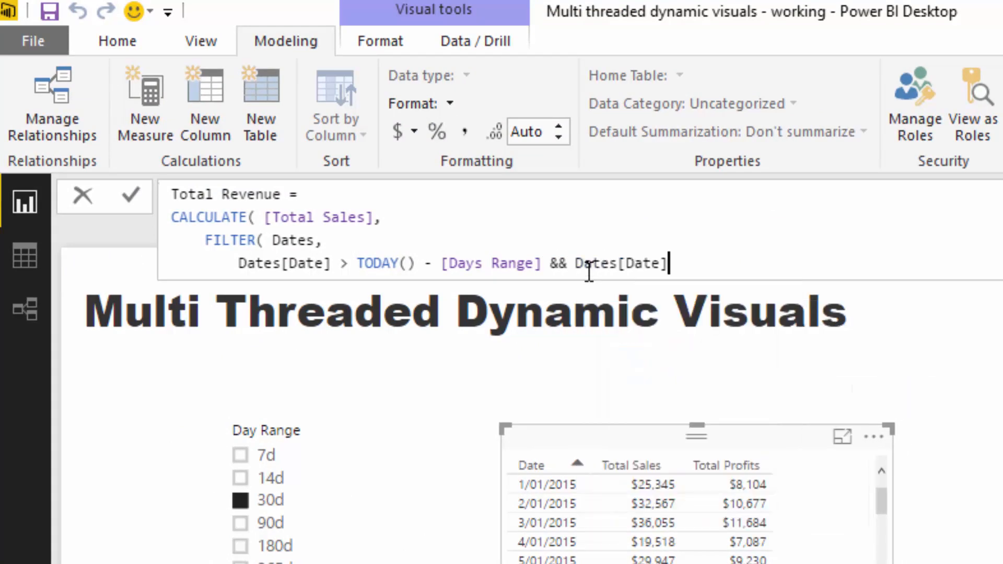
pyautogui.write('<= TODay')
pyautogui.press('Tab')
pyautogui.write(') ')
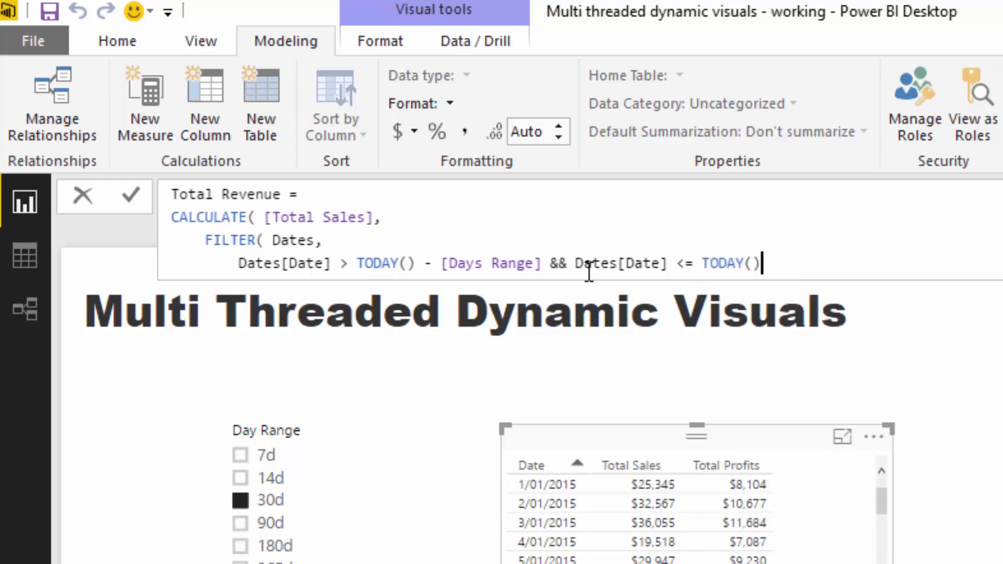
pyautogui.write(') )')
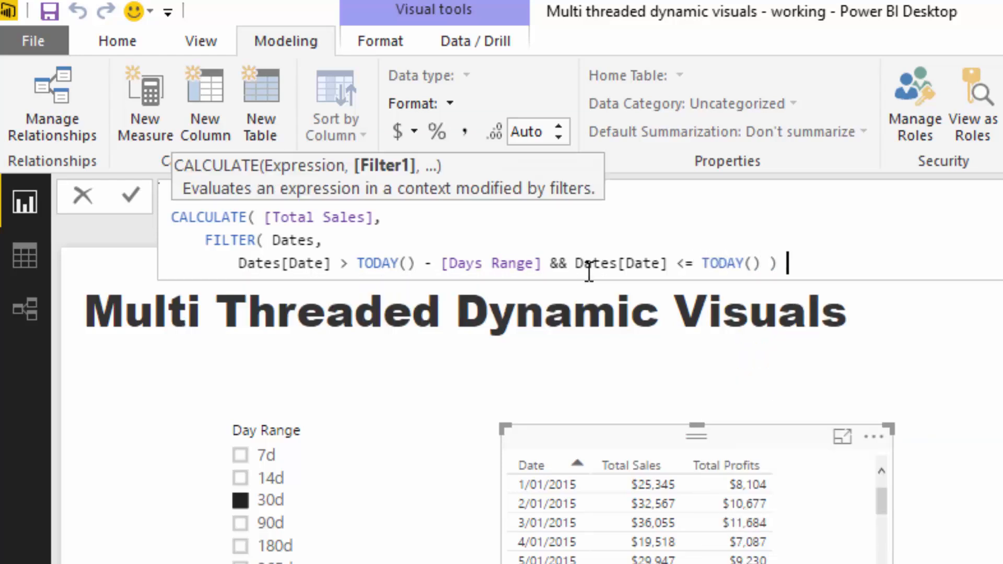
pyautogui.press('Return')
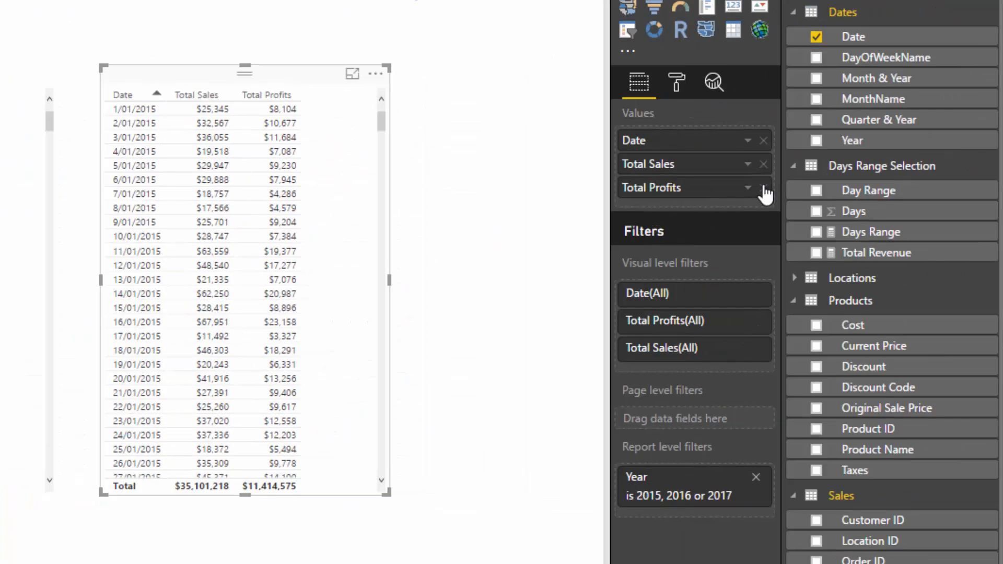
# Replace Total Profits and Total Sales in the second date table with the Total Revenue measure.
pyautogui.click(763, 187)
pyautogui.click(764, 165)
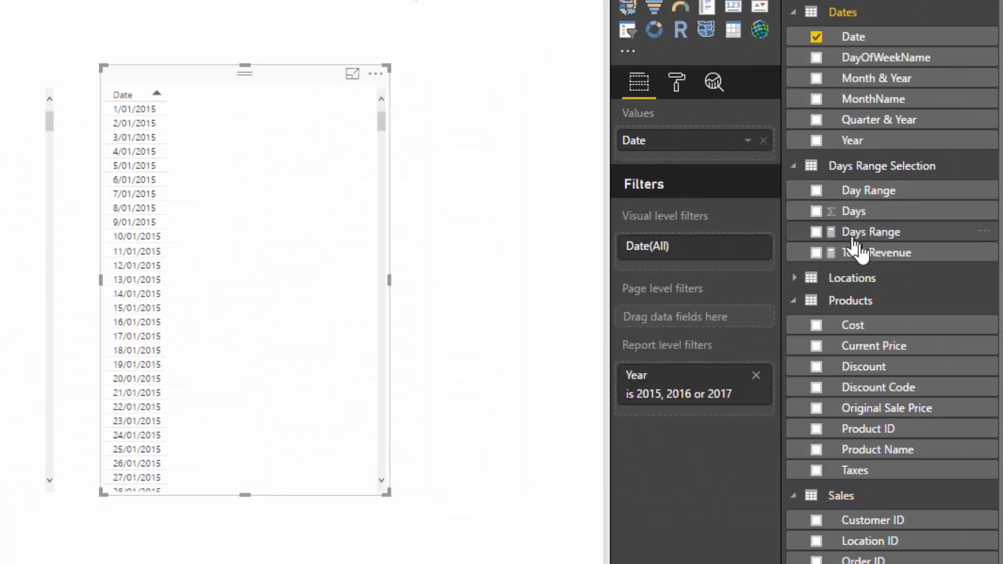
pyautogui.moveTo(858, 253); pyautogui.dragTo(711, 162)
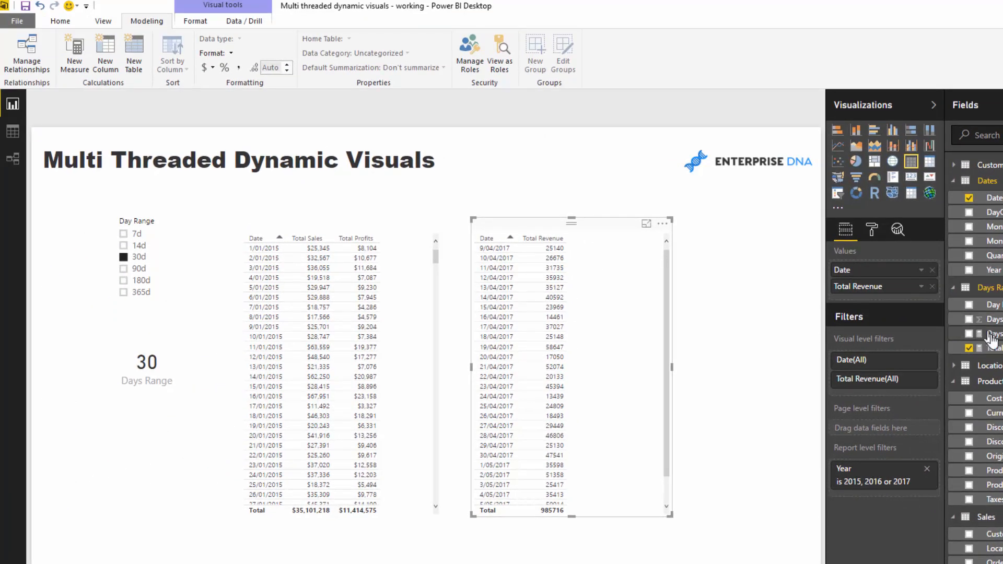
# Format the Total Revenue measure as currency using $ English (United States).
pyautogui.click(992, 348)
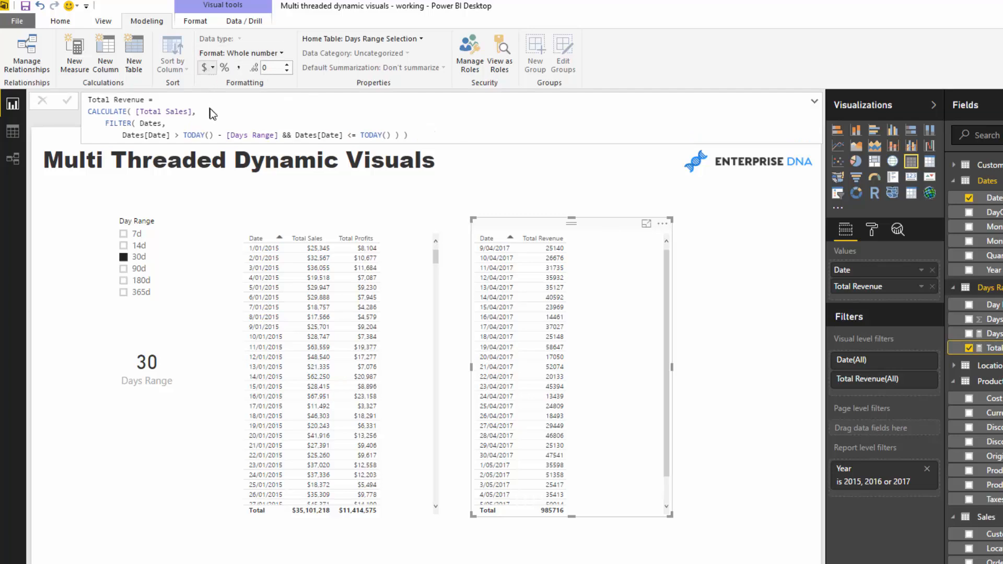
pyautogui.click(212, 67)
pyautogui.click(244, 164)
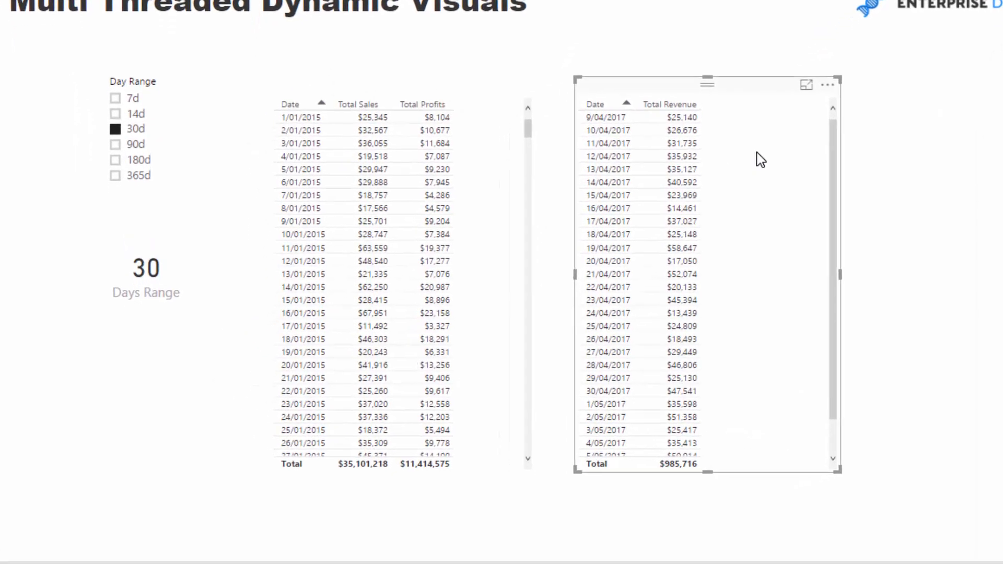
# Move the Total Revenue table slightly farther away from the Total Sales and Total Profits table.
pyautogui.scroll(-2, 761, 159)
pyautogui.scroll(1, 793, 150)
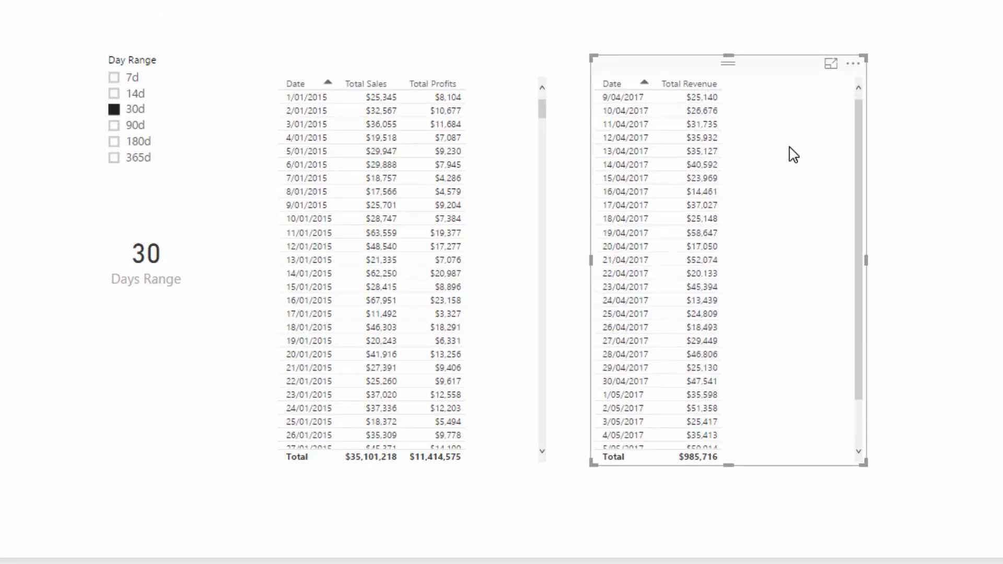
pyautogui.moveTo(772, 63); pyautogui.dragTo(788, 63)
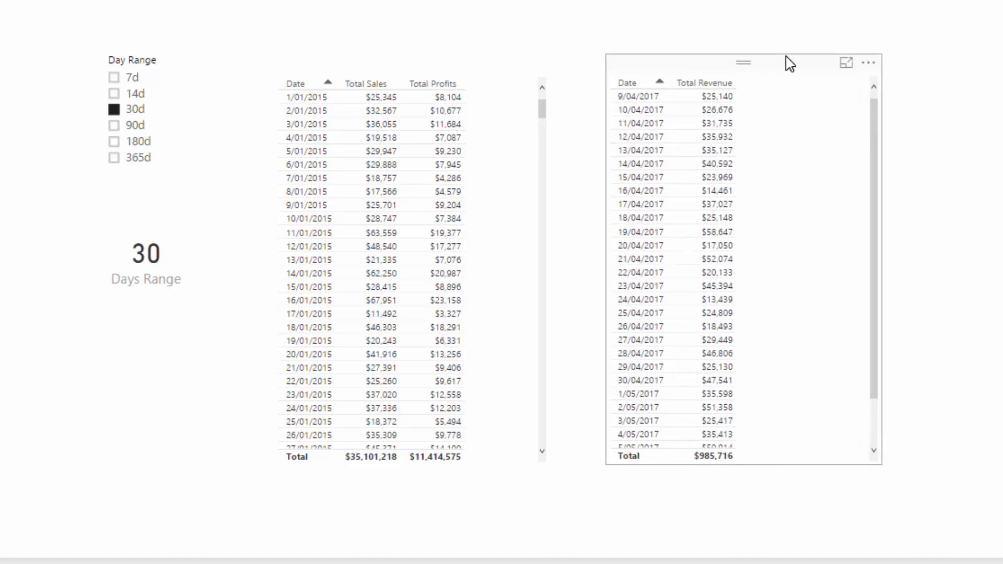
pyautogui.click(431, 73)
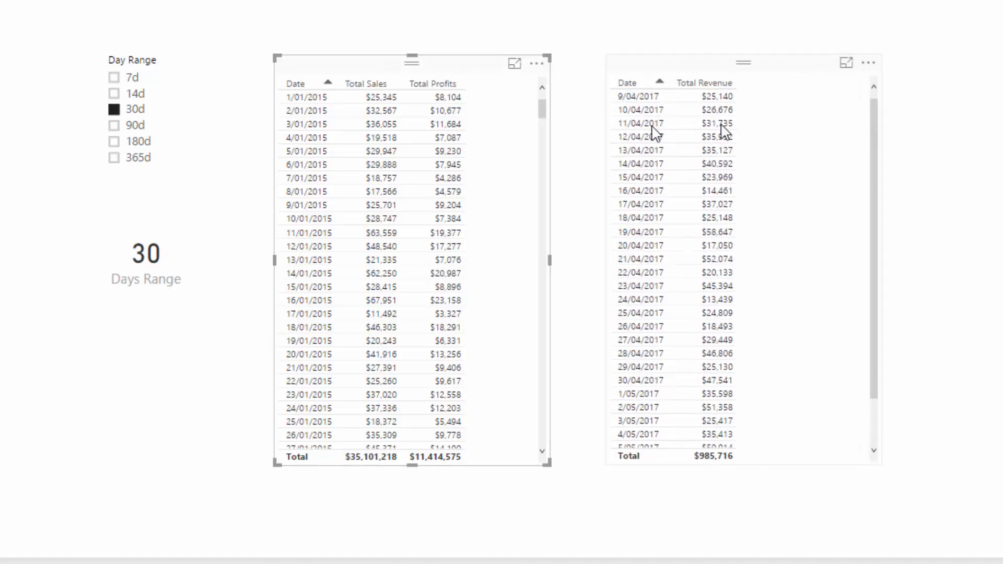
# Switch the Day Range slicer between 7d, 14d, 30d and 90d, ending on 7d, and review the Total Revenue formula.
pyautogui.click(114, 79)
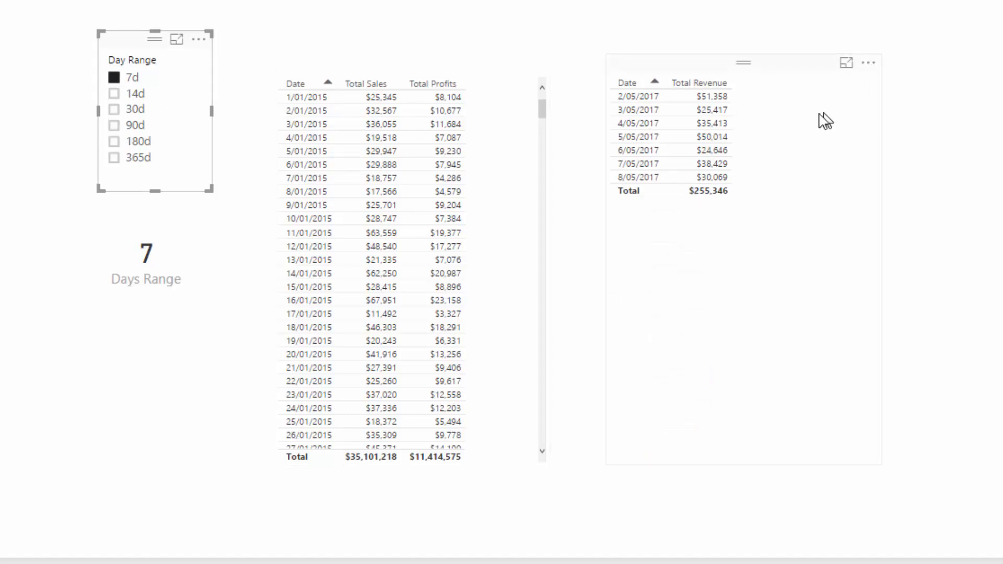
pyautogui.click(113, 94)
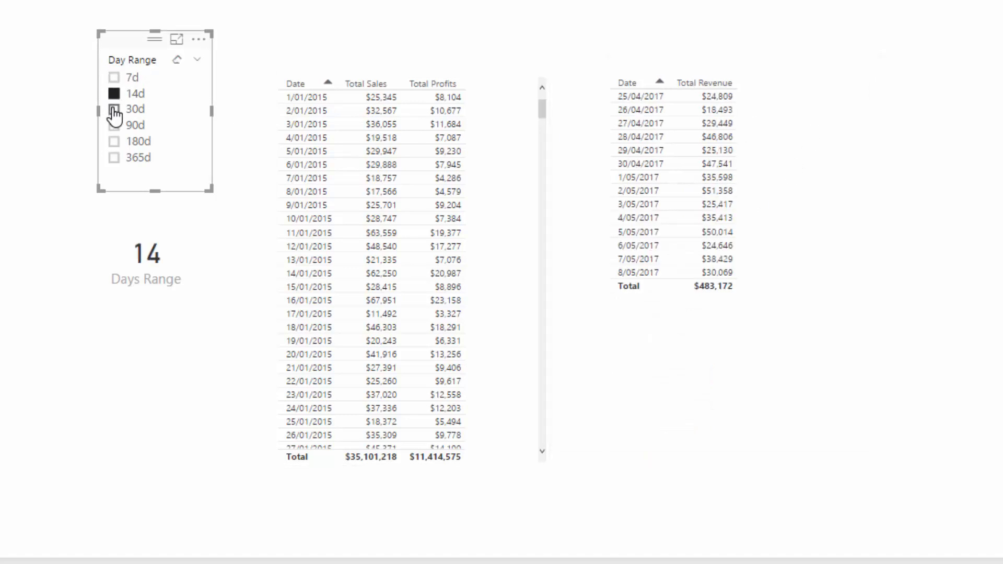
pyautogui.click(114, 110)
pyautogui.click(114, 125)
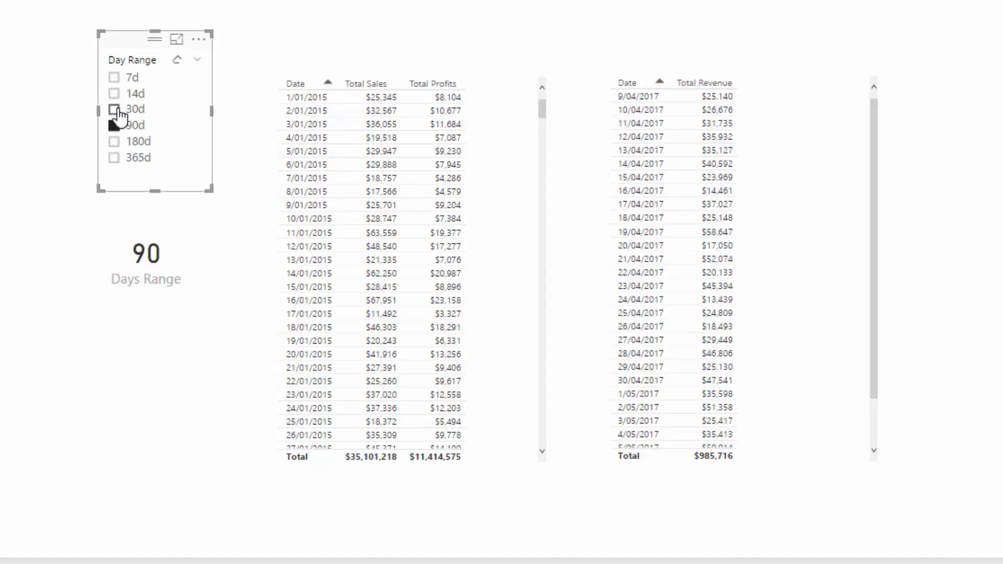
pyautogui.click(114, 110)
pyautogui.click(114, 94)
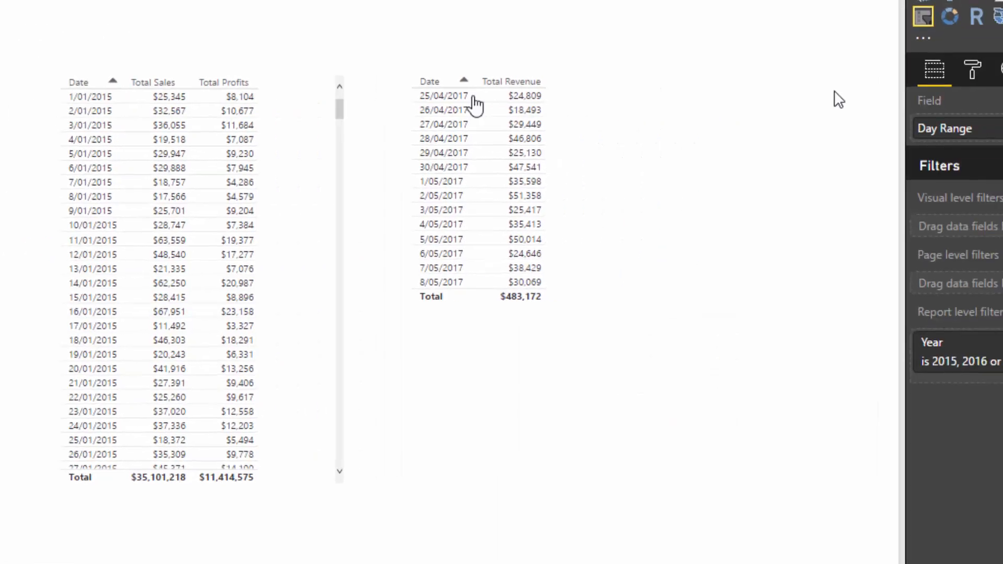
pyautogui.click(113, 78)
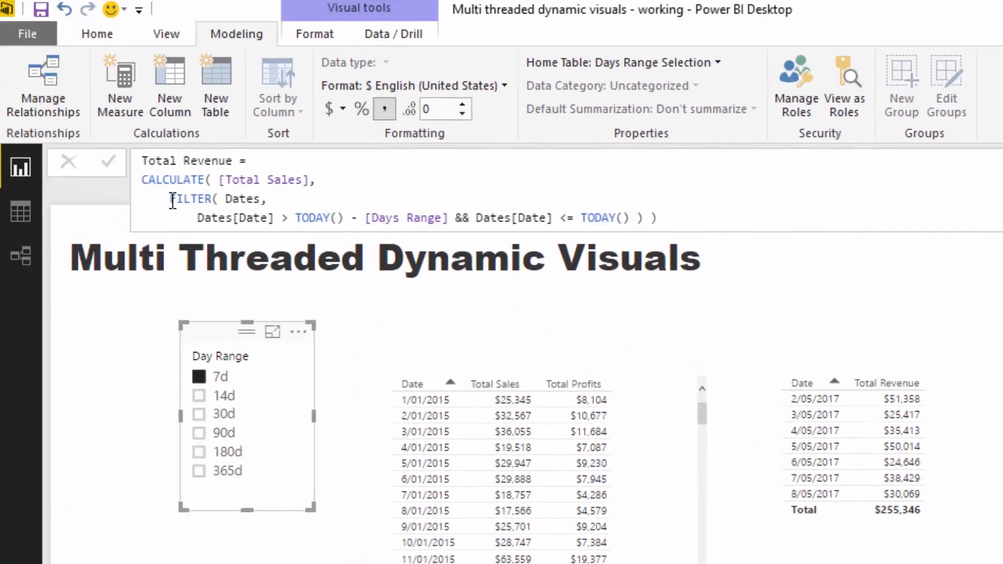
pyautogui.moveTo(0, 46); pyautogui.dragTo(327, 83)
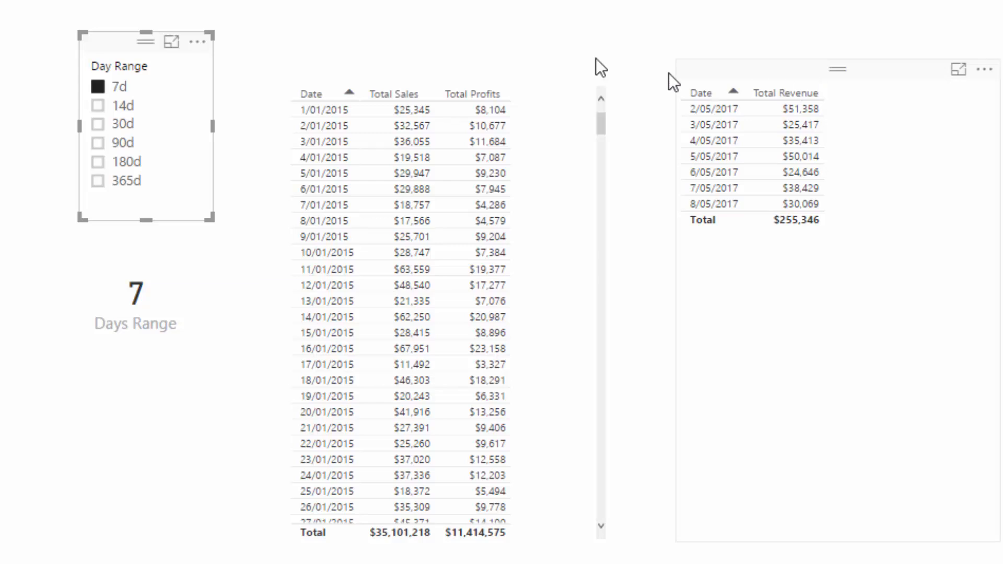
# Clear the 7d selection, try 90d, 180d and 365d in the slicer, and check the Total Revenue table's dates through to the end.
pyautogui.click(98, 86)
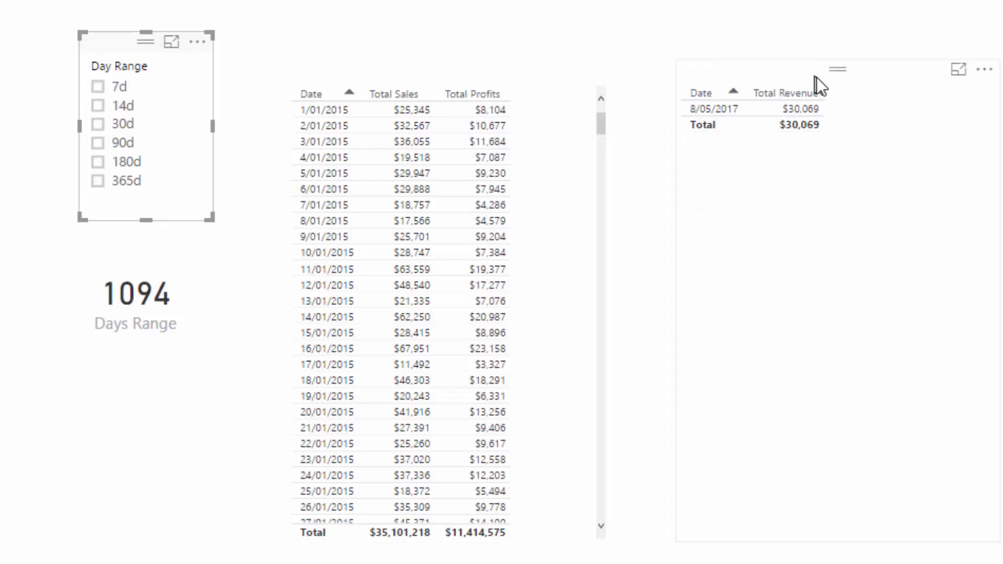
pyautogui.click(99, 143)
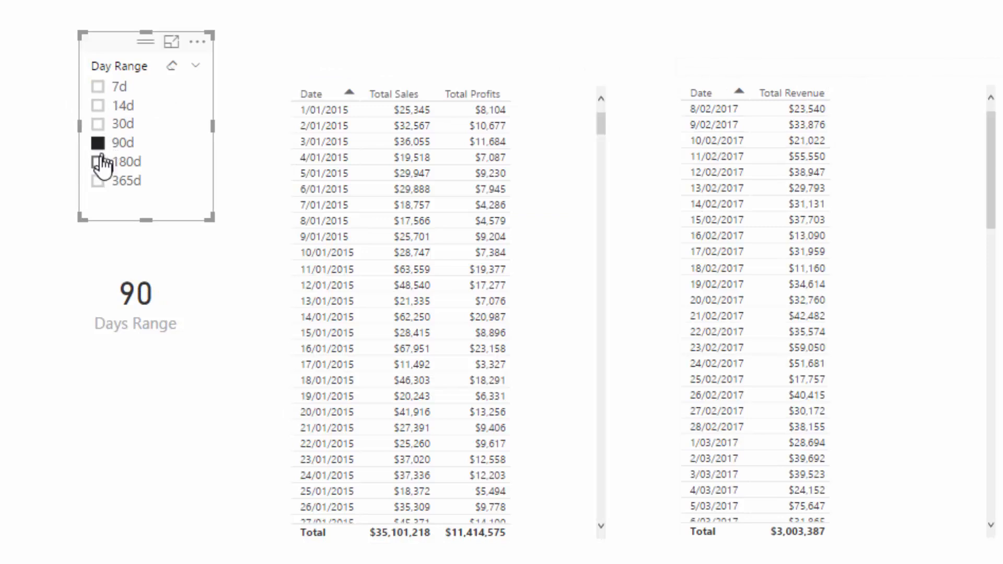
pyautogui.click(99, 162)
pyautogui.click(98, 181)
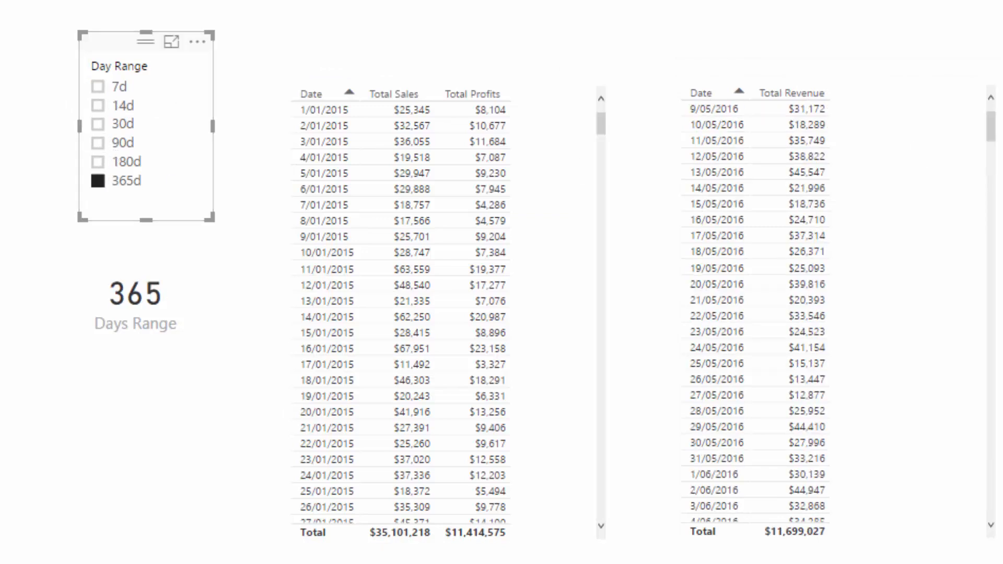
pyautogui.moveTo(992, 127); pyautogui.dragTo(847, 176)
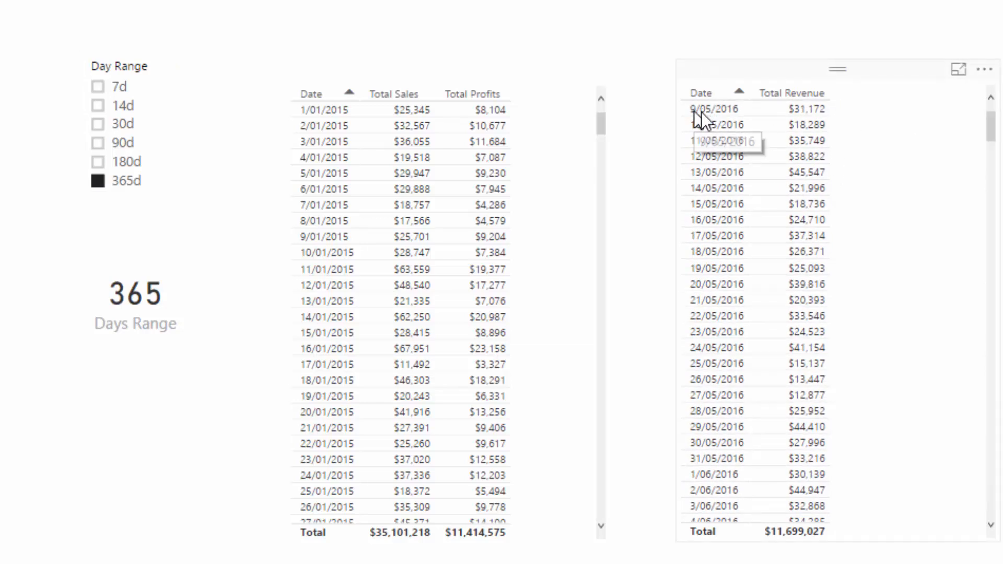
pyautogui.moveTo(992, 128); pyautogui.dragTo(996, 510)
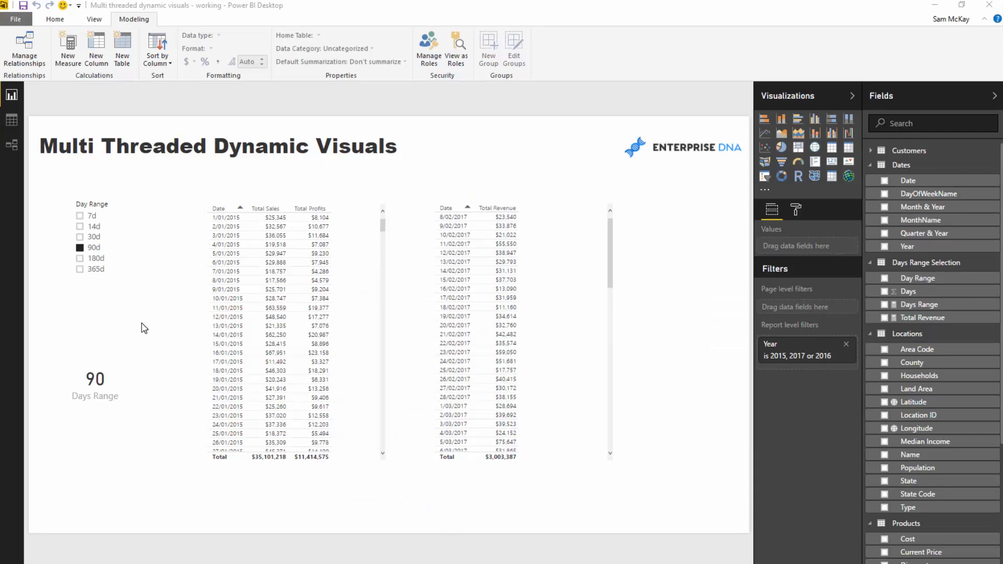
# Clear the 90d slicer selection and examine the Total Revenue formula, particularly its [Days Range] reference.
pyautogui.click(81, 256)
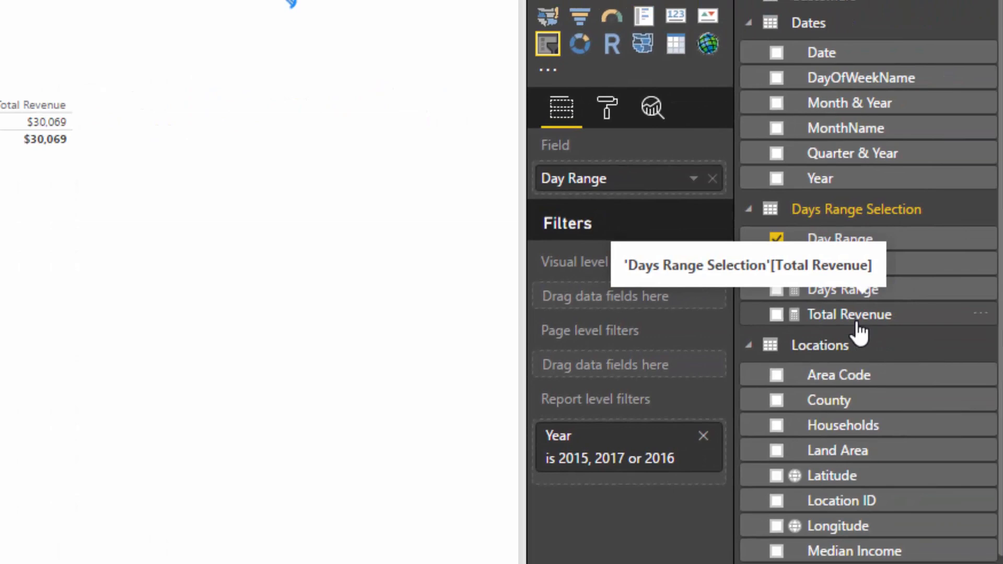
pyautogui.click(871, 315)
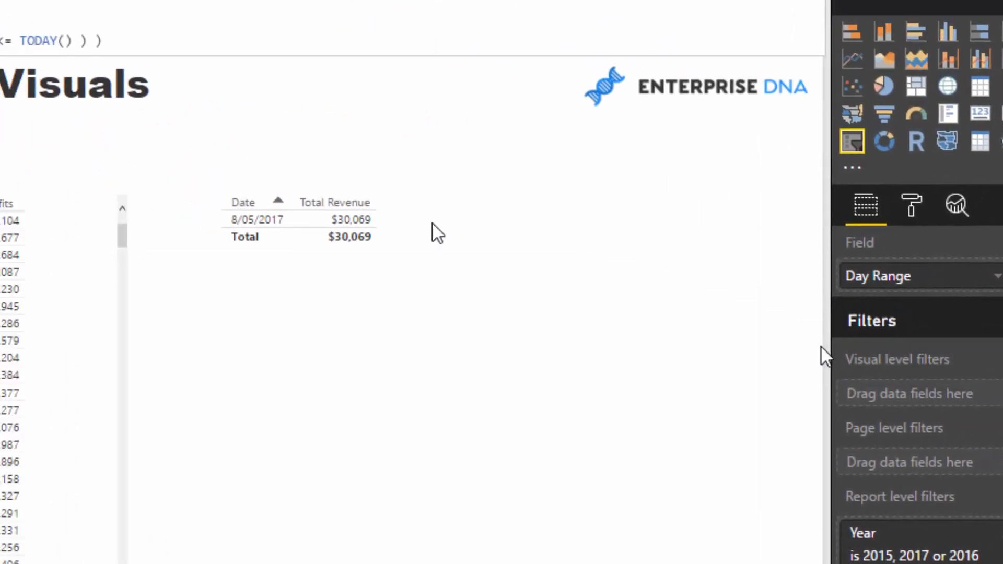
pyautogui.click(732, 238)
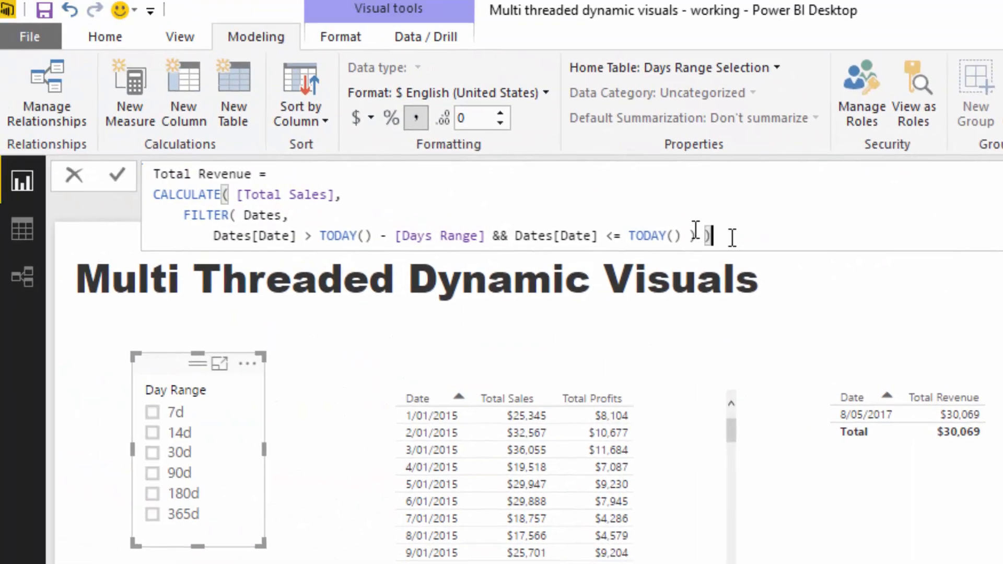
pyautogui.moveTo(733, 237); pyautogui.dragTo(152, 174)
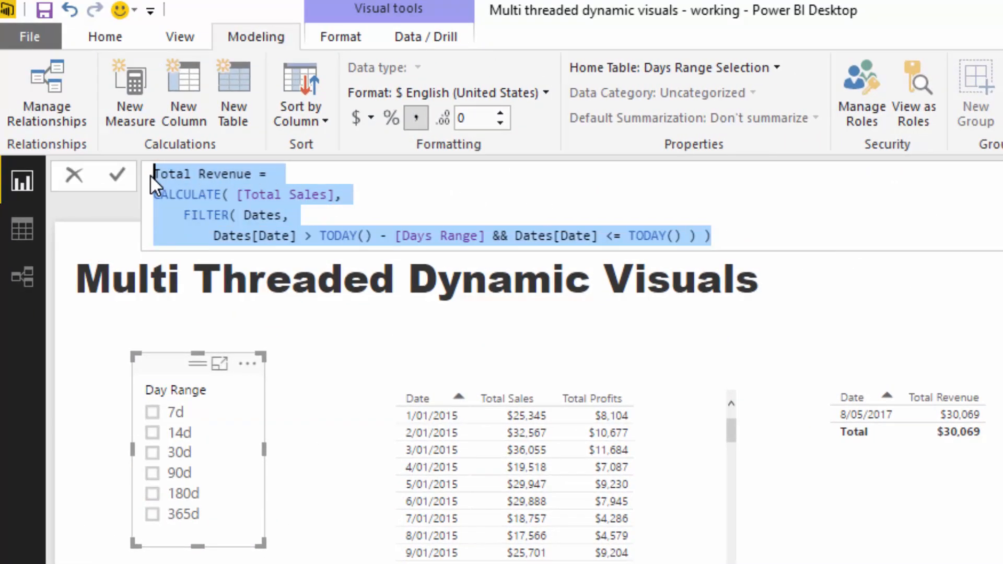
pyautogui.click(457, 234)
pyautogui.moveTo(485, 236); pyautogui.dragTo(398, 237)
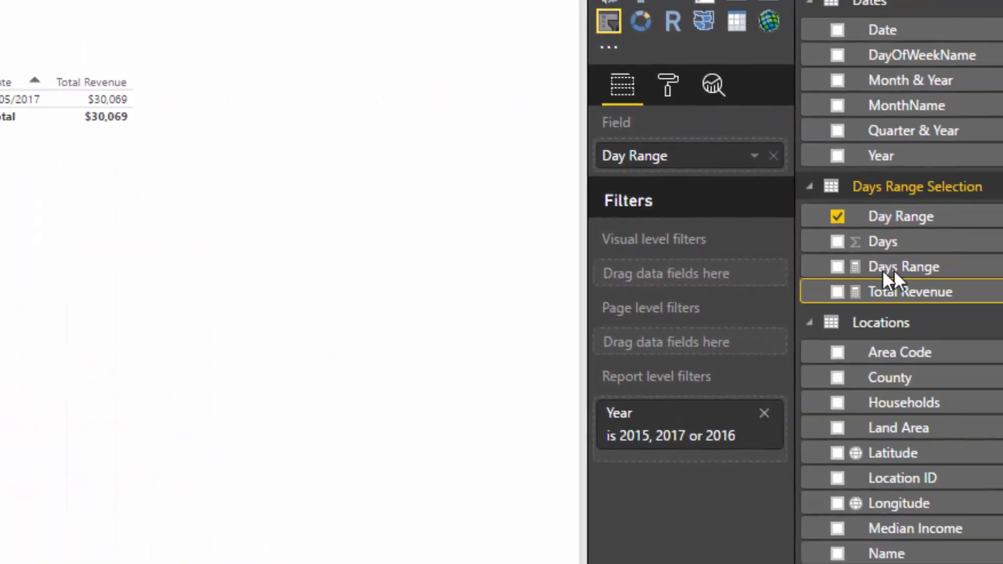
# Examine COUNTROWS( Dates ) in the Days Range formula and the [Days Range] reference in the Total Revenue formula.
pyautogui.click(894, 267)
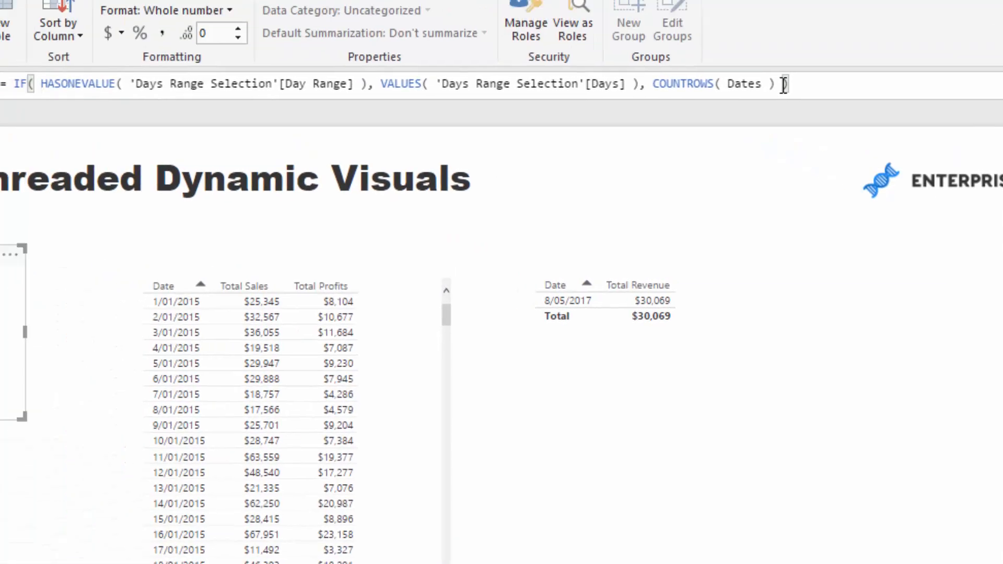
pyautogui.moveTo(780, 84); pyautogui.dragTo(651, 88)
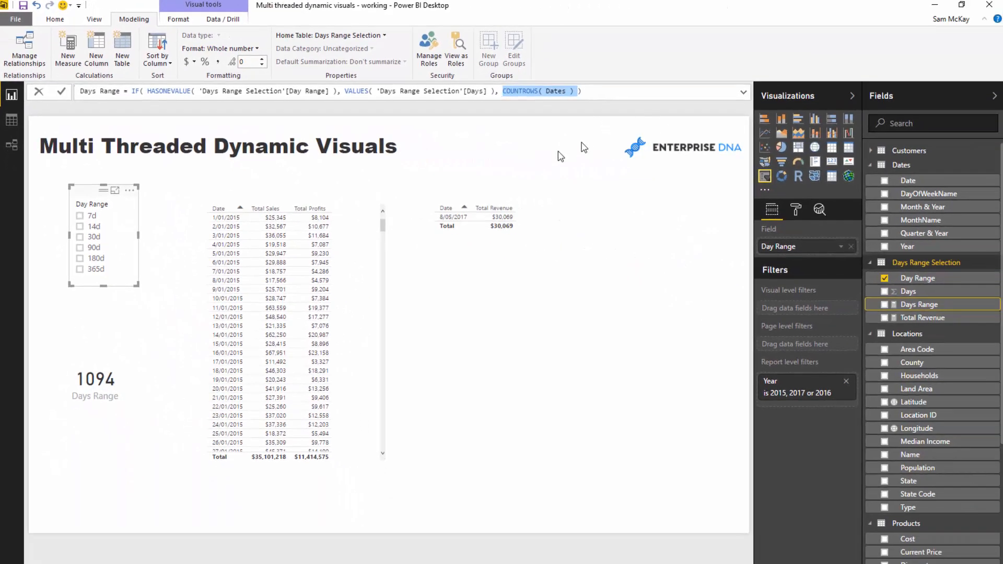
pyautogui.click(931, 320)
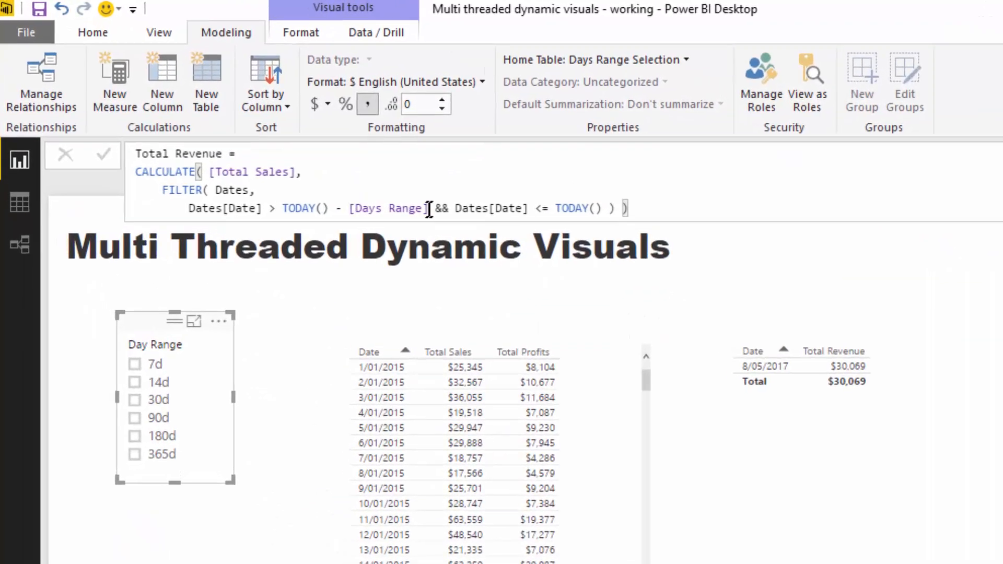
pyautogui.moveTo(428, 209); pyautogui.dragTo(350, 212)
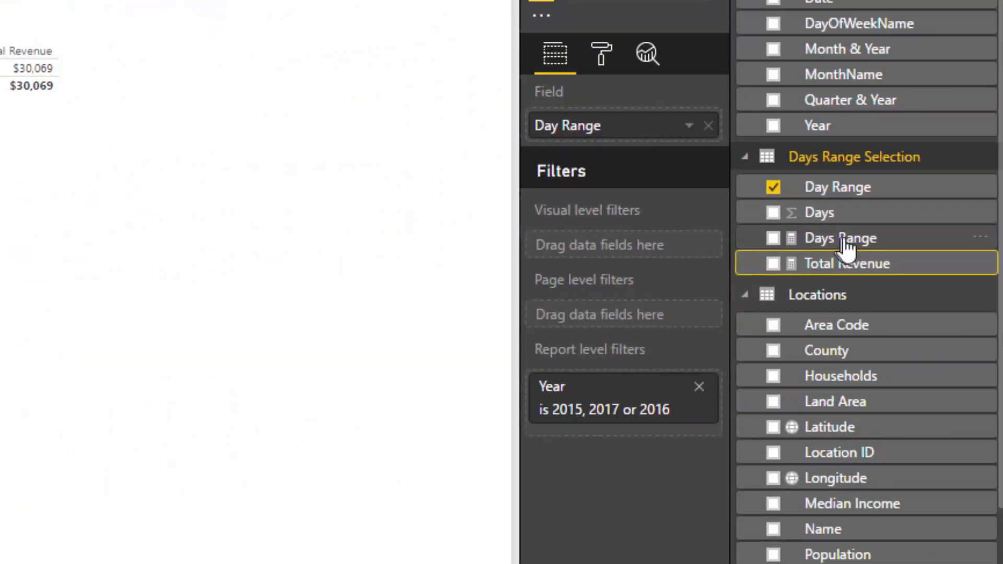
# Wrap Dates in ALL in the Days Range measure so its alternative result is COUNTROWS( ALL( Dates ) ).
pyautogui.click(839, 240)
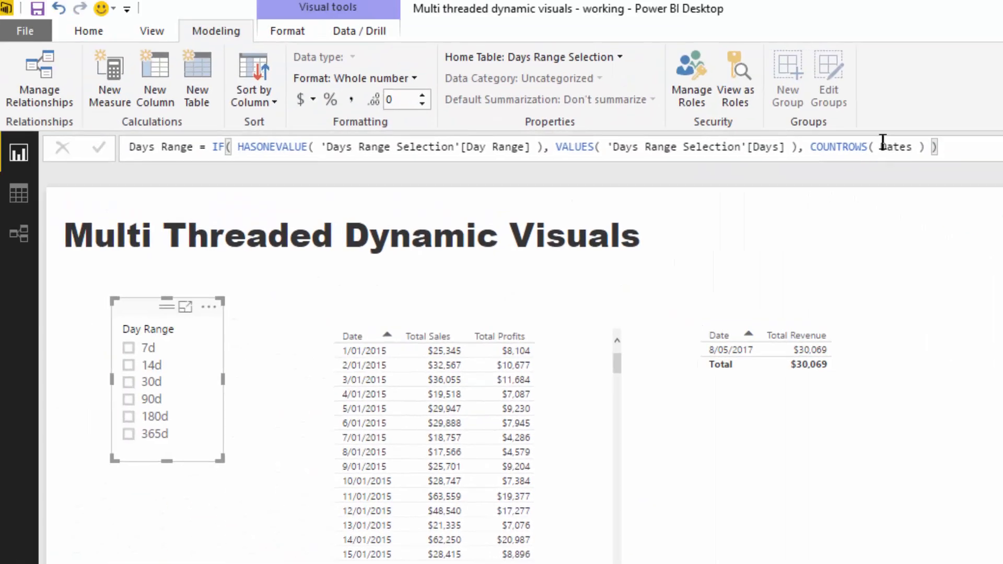
pyautogui.click(883, 141)
pyautogui.write('ALL(')
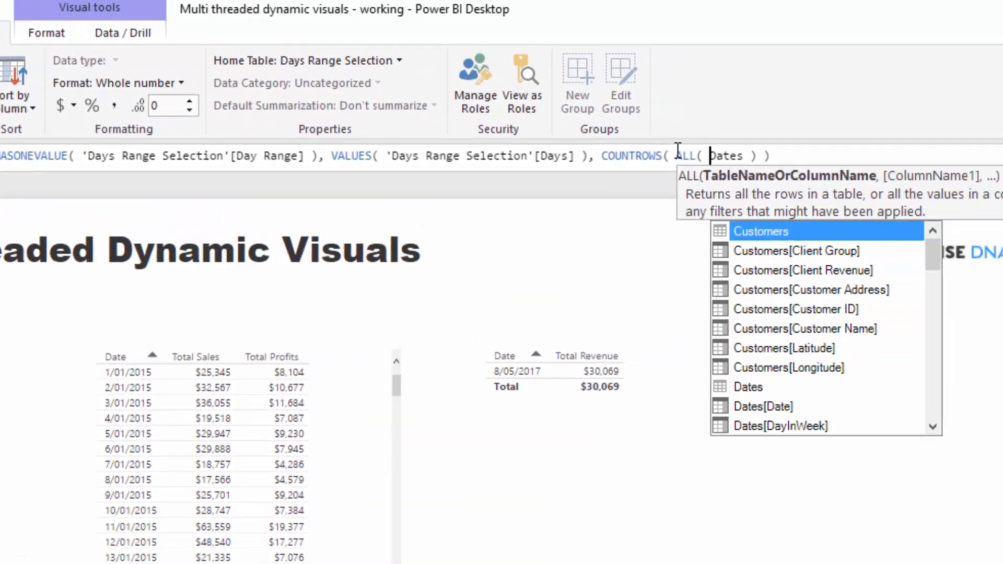
pyautogui.press('Right')
pyautogui.press('Right')
pyautogui.press('Right')
pyautogui.press('Right')
pyautogui.press('Right')
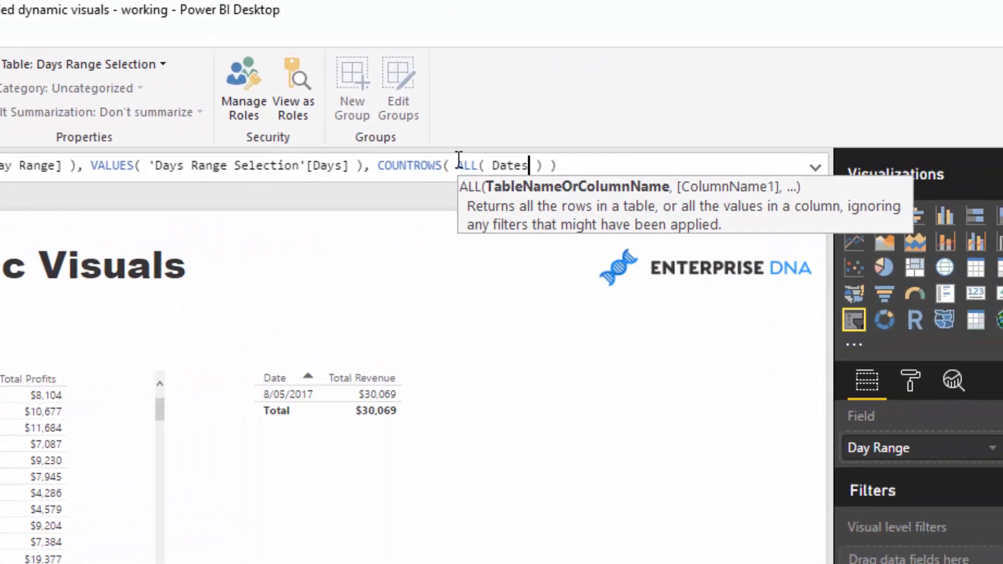
pyautogui.write(')')
pyautogui.press('Return')
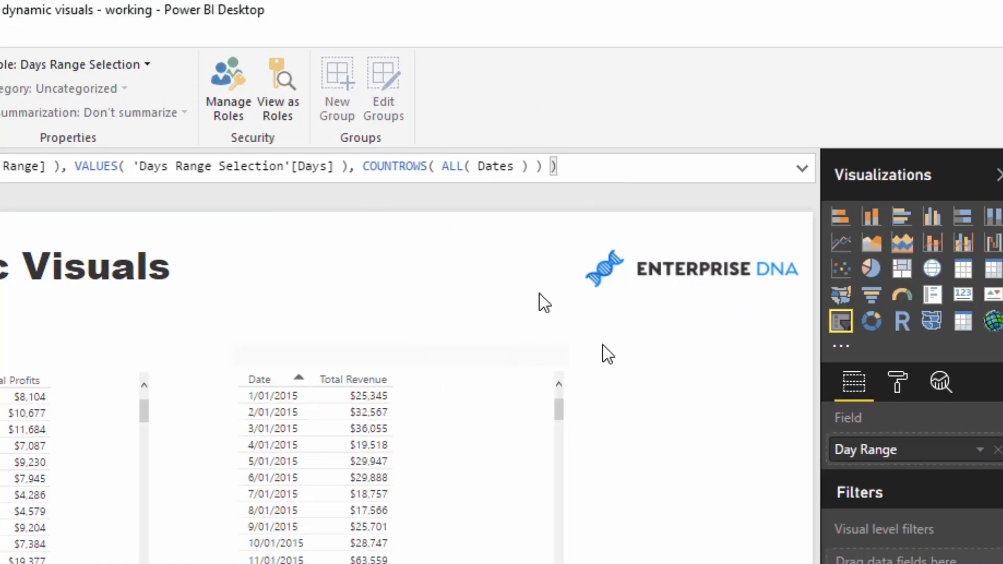
# Examine the ALL function in the Days Range formula and review the Total Revenue formula again.
pyautogui.moveTo(443, 166); pyautogui.dragTo(474, 163)
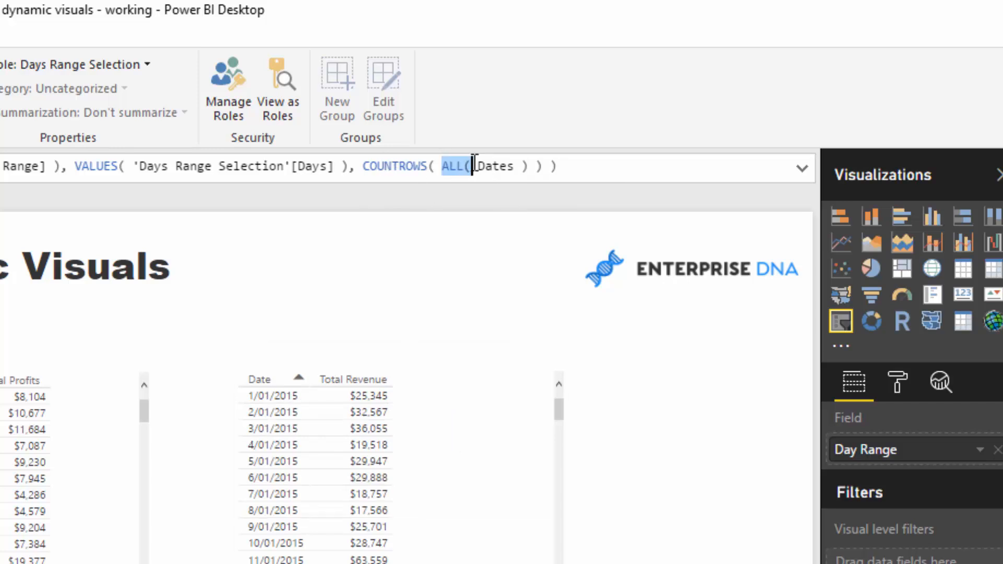
pyautogui.click(475, 166)
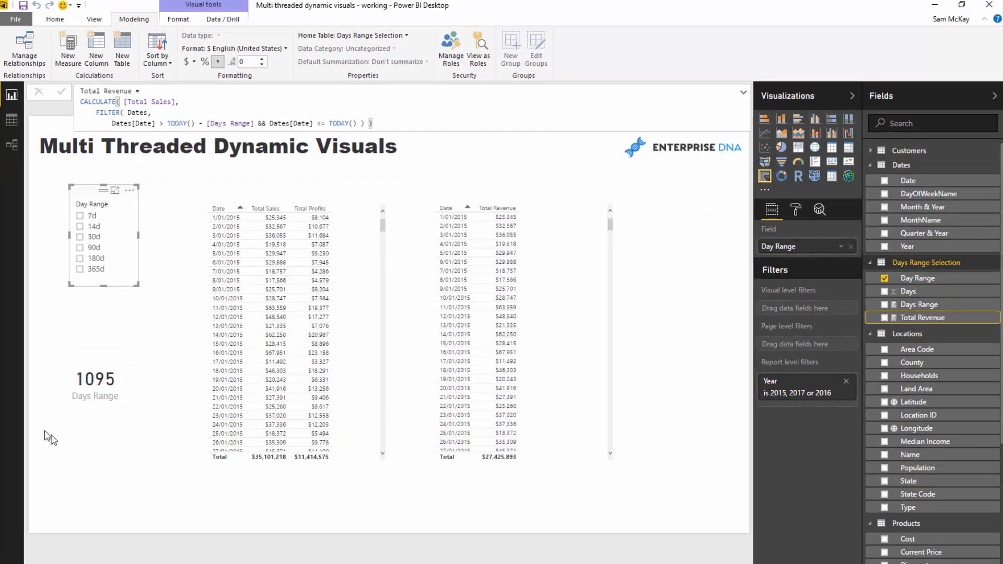
pyautogui.click(922, 307)
pyautogui.click(922, 319)
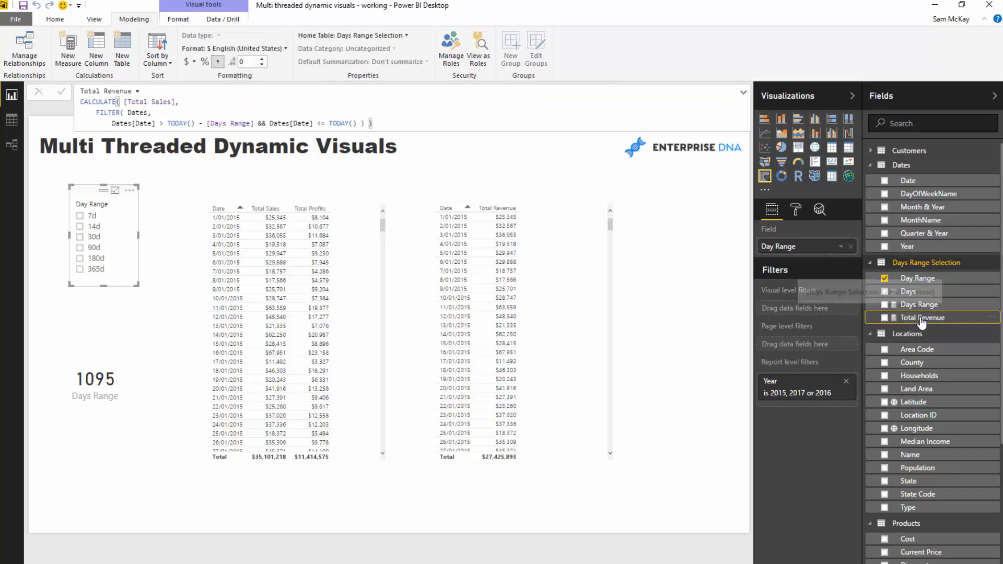
# Test the Total Revenue table with several Day Range choices, including 7d, 90d and no selection, ending on 90d.
pyautogui.click(80, 238)
pyautogui.click(80, 248)
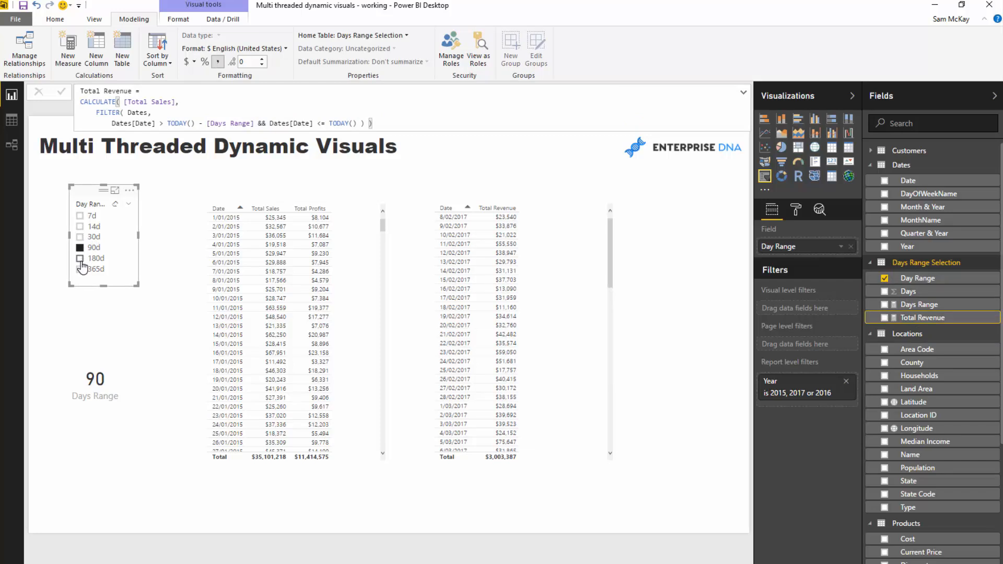
pyautogui.click(80, 258)
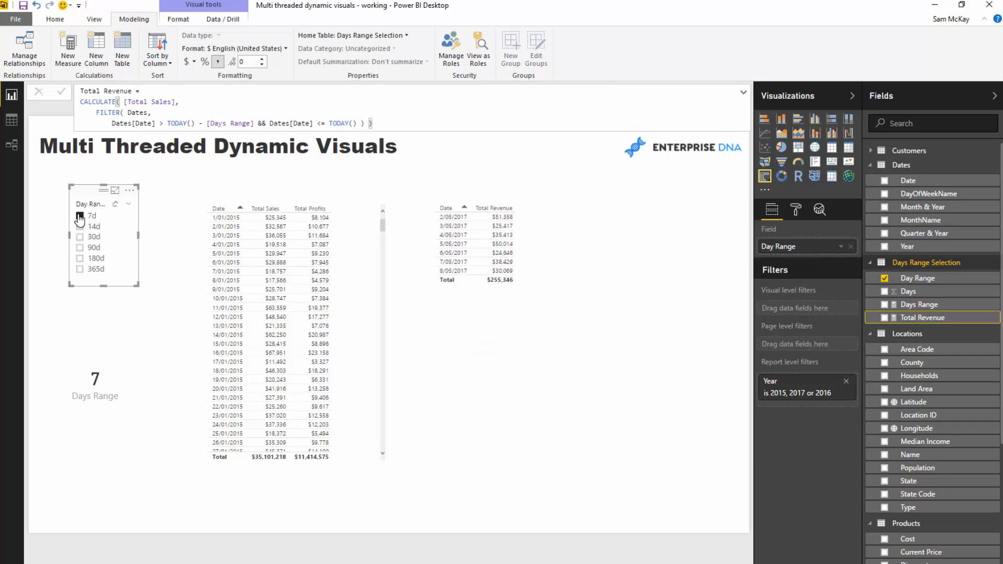
pyautogui.click(80, 247)
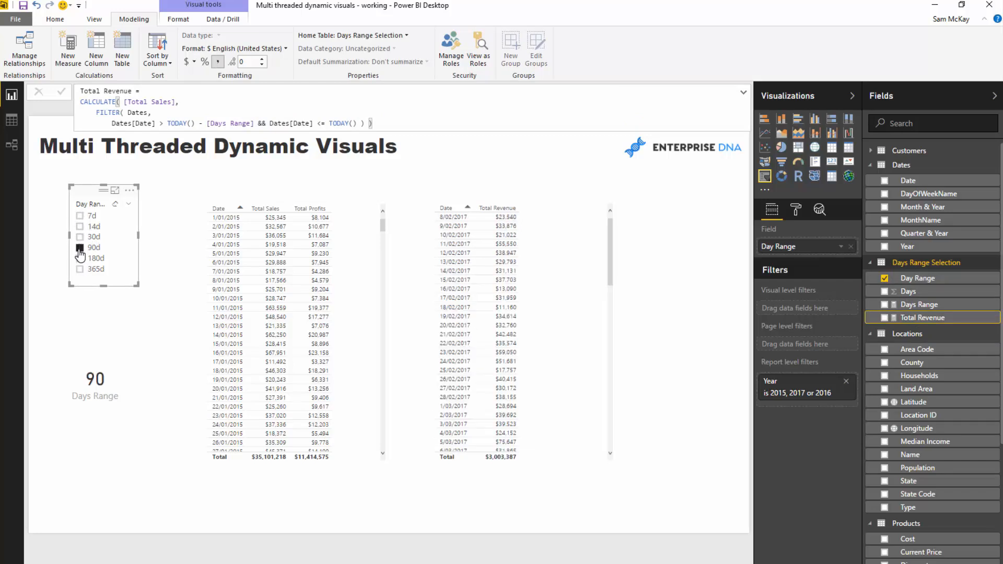
pyautogui.click(80, 250)
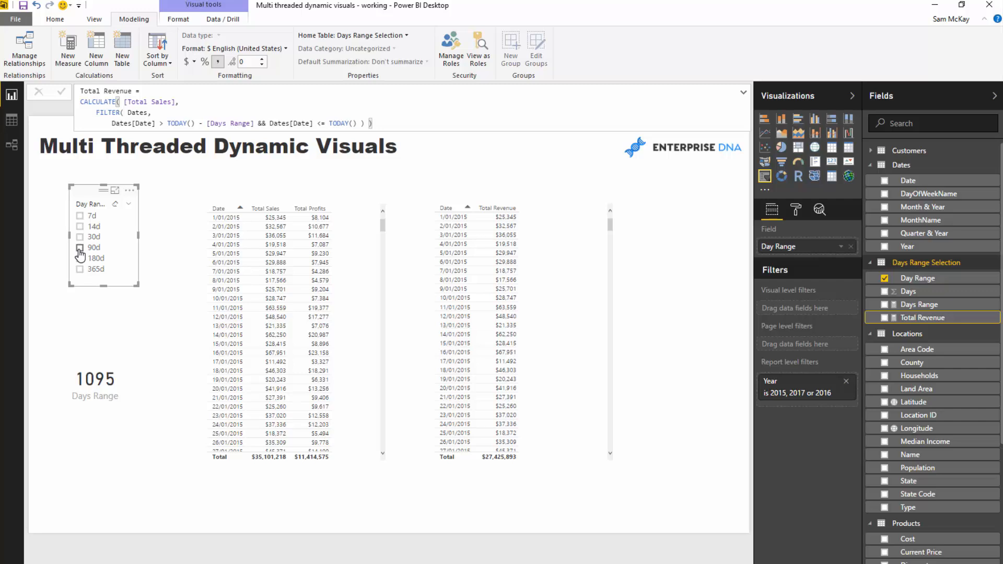
pyautogui.click(80, 247)
# Delete the Total Sales and Total Profits table and move the Total Revenue table into the freed space near the slicer.
pyautogui.click(306, 198)
pyautogui.press('Delete')
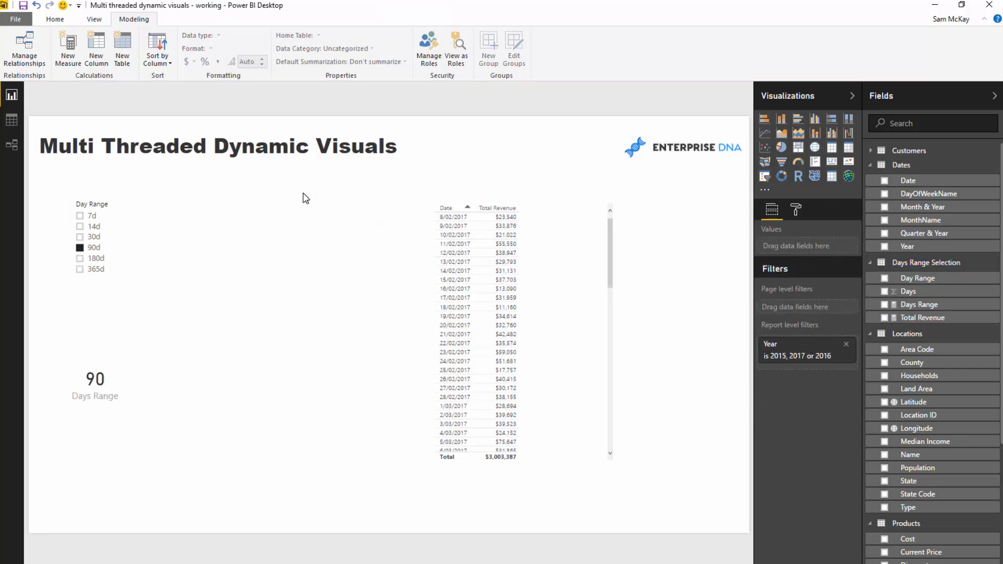
pyautogui.moveTo(540, 200); pyautogui.dragTo(376, 199)
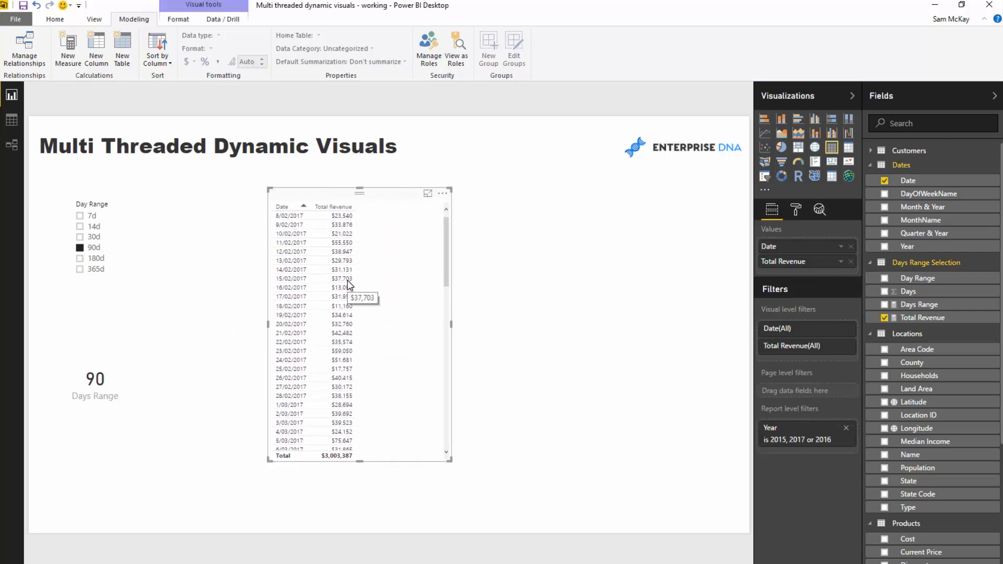
pyautogui.moveTo(397, 197); pyautogui.dragTo(418, 199)
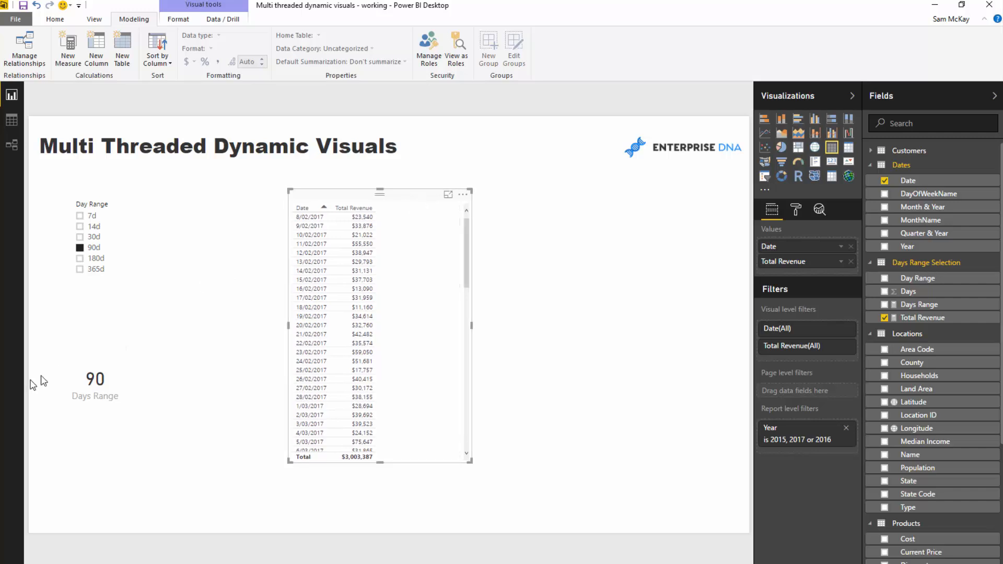
# Move the Days Range card and the Day Range slicer slightly lower on the report page.
pyautogui.moveTo(82, 389); pyautogui.dragTo(96, 407)
pyautogui.click(91, 201)
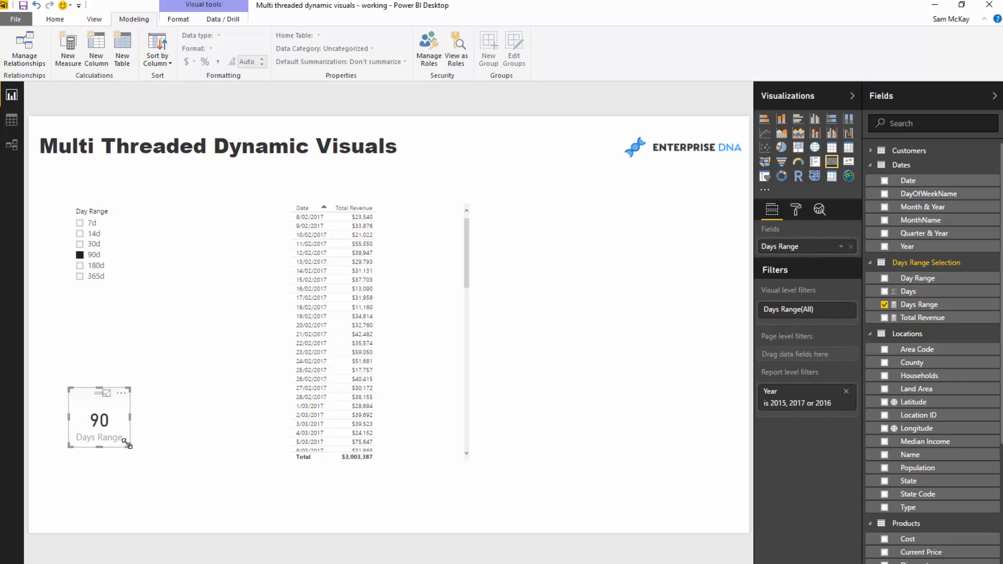
pyautogui.click(410, 200)
# Start a manually entered data table and name it Metric Selection.
pyautogui.click(68, 17)
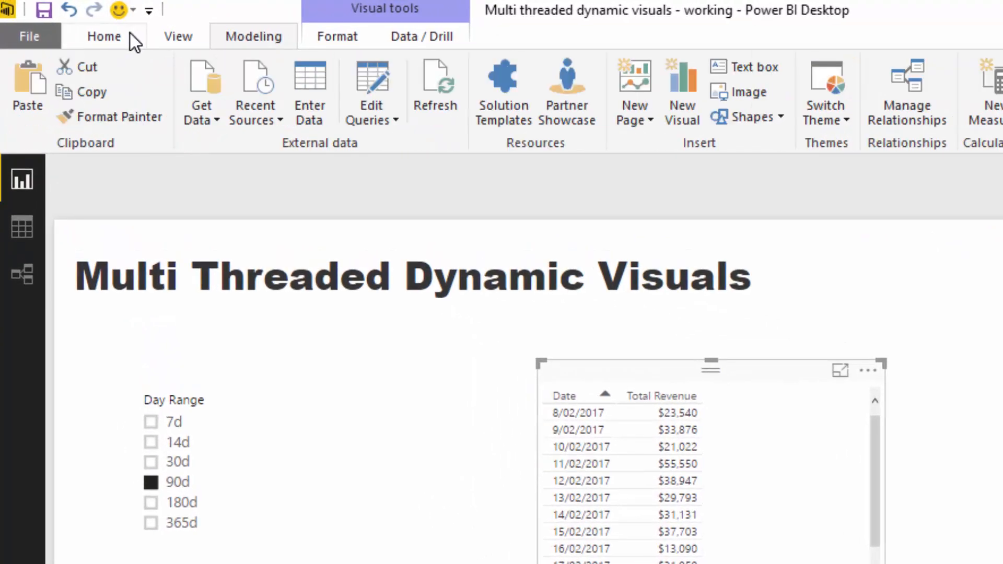
pyautogui.click(314, 88)
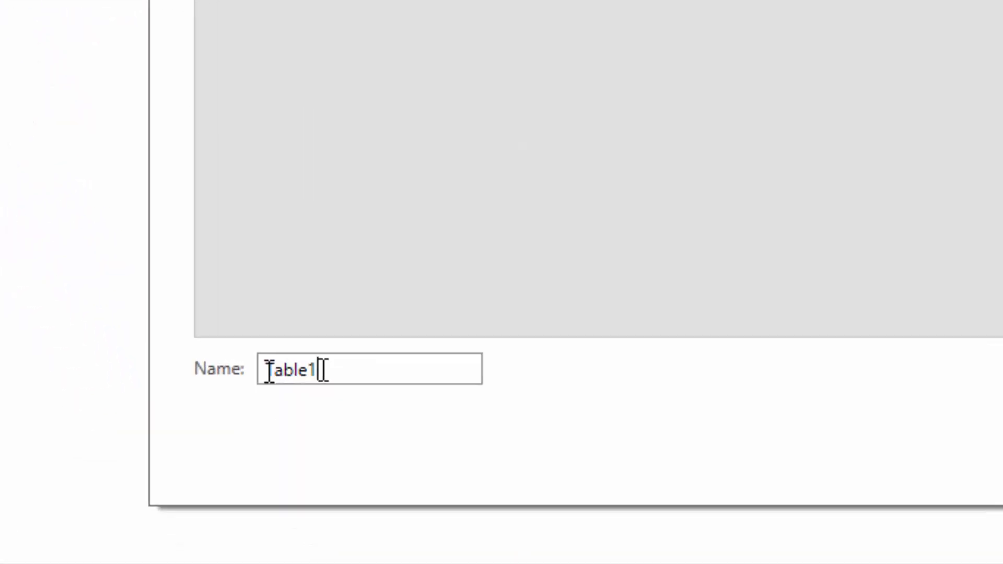
pyautogui.moveTo(319, 369); pyautogui.dragTo(224, 353)
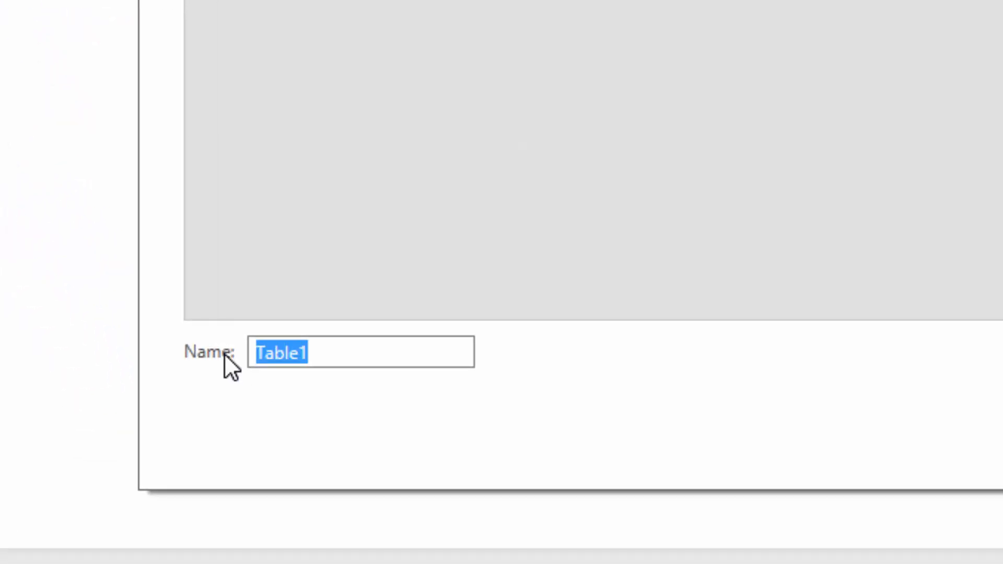
pyautogui.write('Metric S')
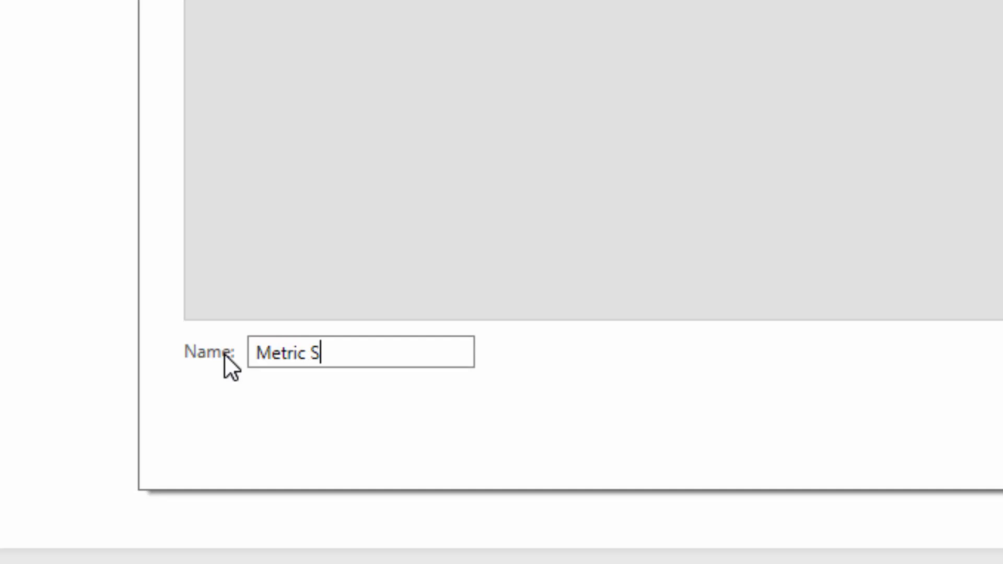
pyautogui.write('electio')
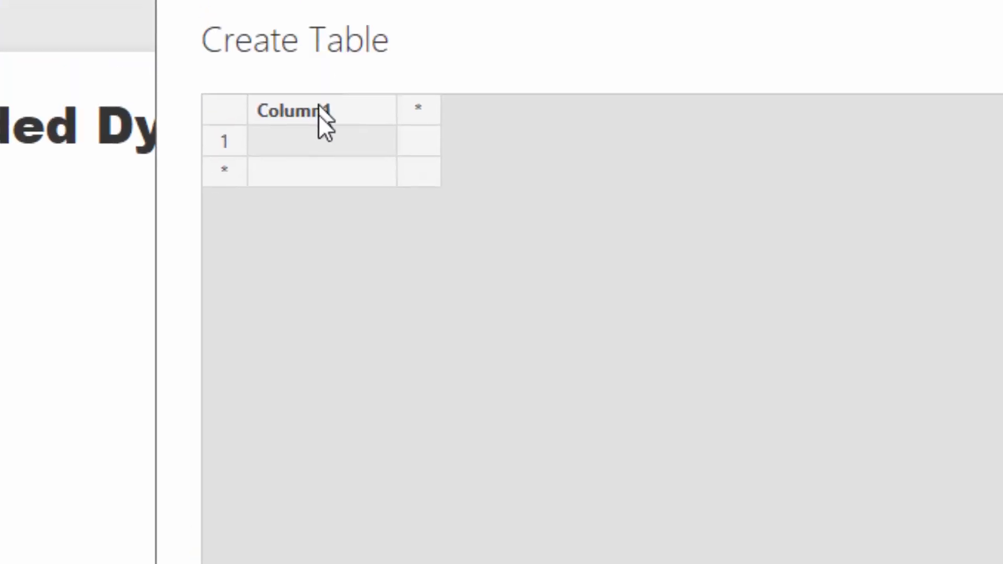
# Rename the new table's first column Metric and fill it with Revenue and Profits.
pyautogui.doubleClick(319, 107)
pyautogui.write('Metric')
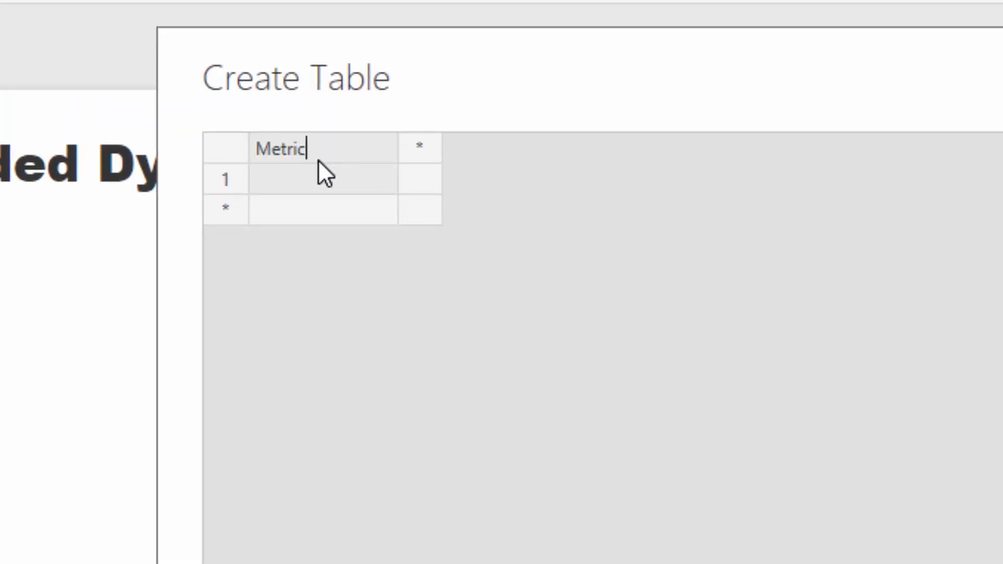
pyautogui.click(319, 178)
pyautogui.write('Re')
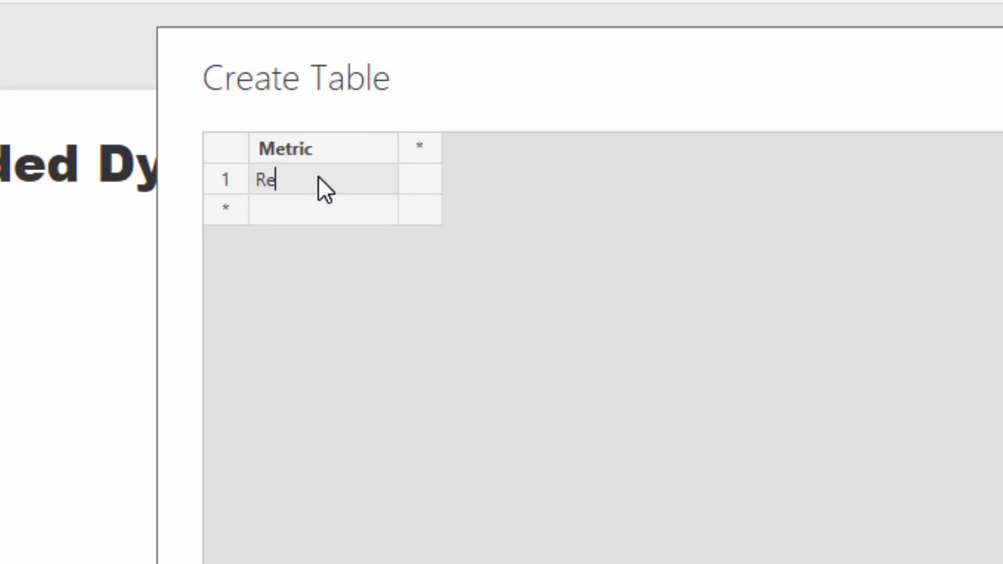
pyautogui.write('venue')
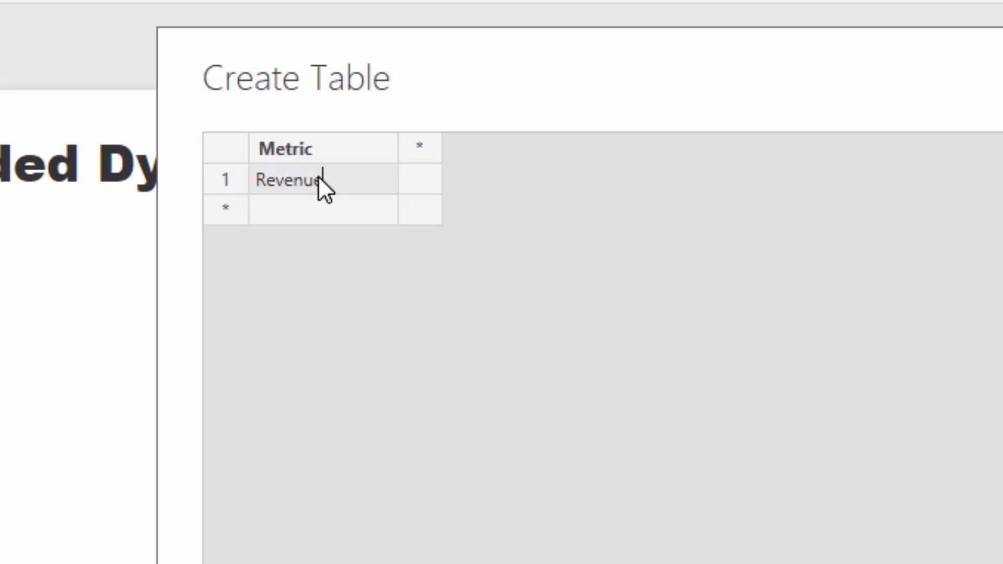
pyautogui.click(296, 216)
pyautogui.write('Profits')
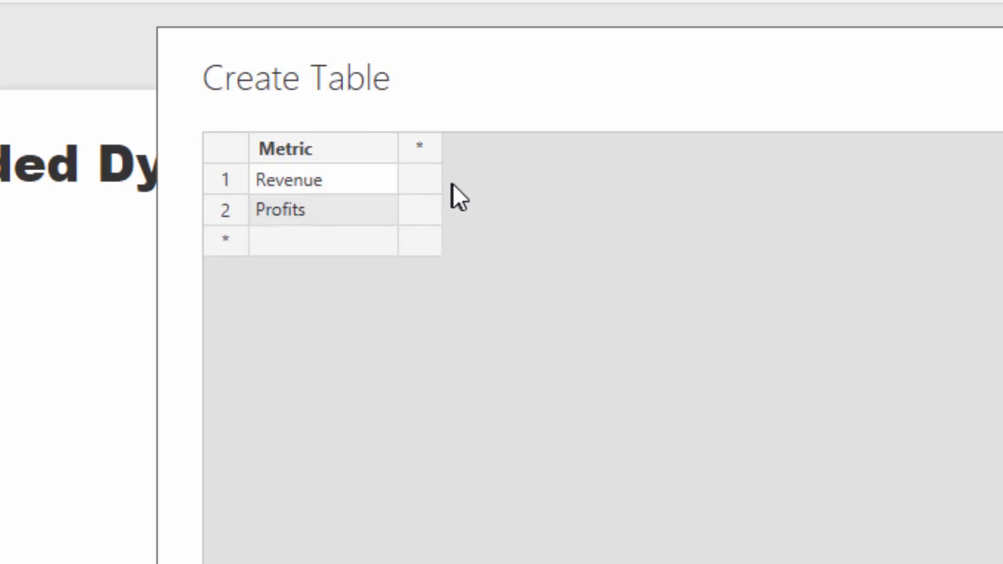
# Add an Index column with 1 for Revenue and 2 for Profits, and load the table into the model.
pyautogui.click(437, 152)
pyautogui.write('Index')
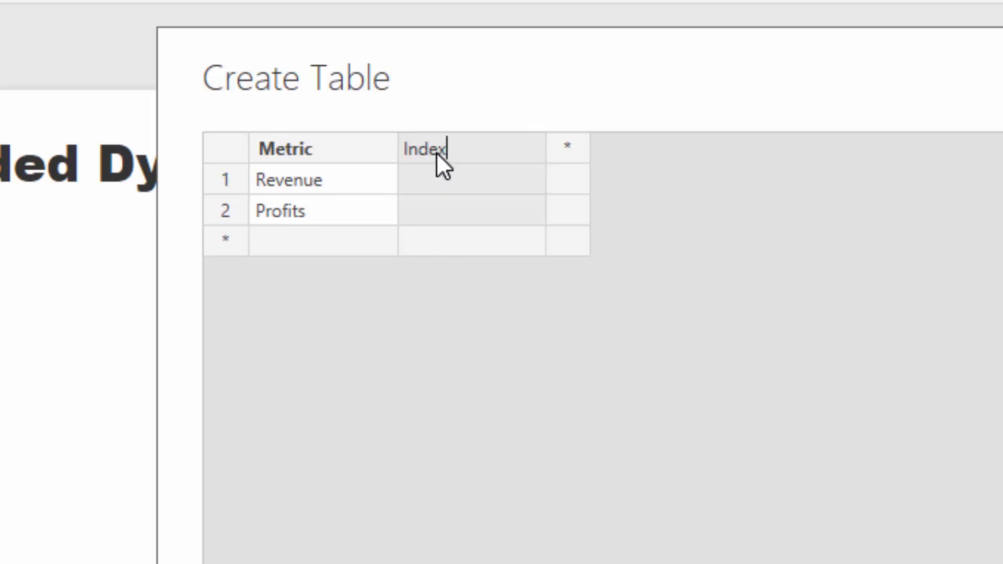
pyautogui.click(449, 172)
pyautogui.write('1')
pyautogui.click(453, 209)
pyautogui.write('2')
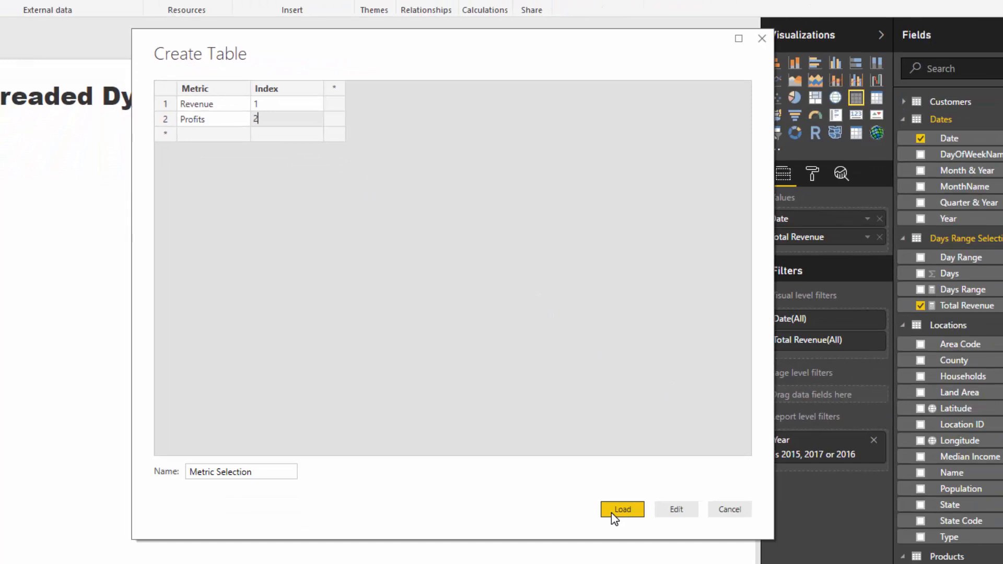
pyautogui.click(622, 510)
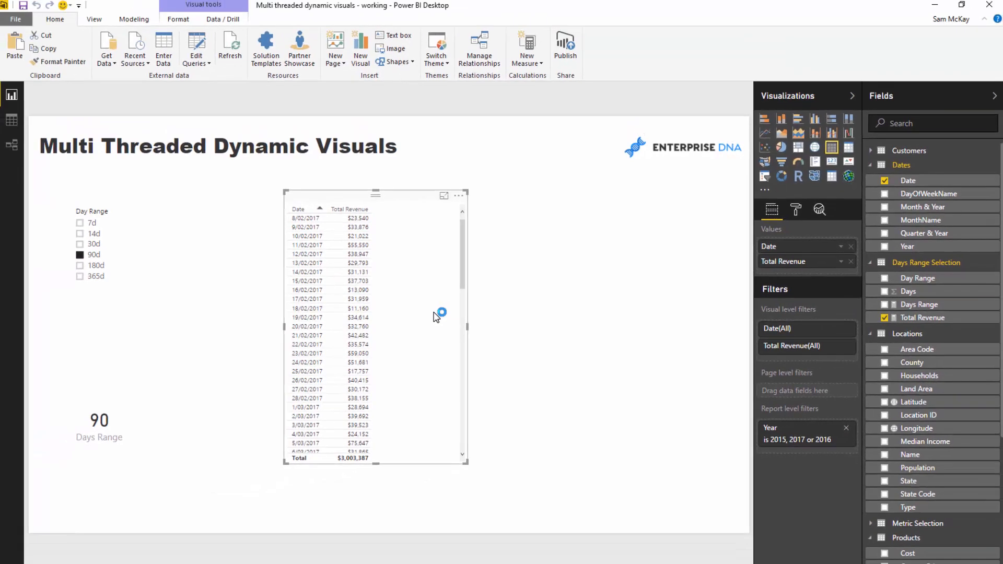
# Shift the date and revenue table slightly left, and start a measure named All Profits from a copy of the Total Revenue formula.
pyautogui.moveTo(426, 195); pyautogui.dragTo(412, 197)
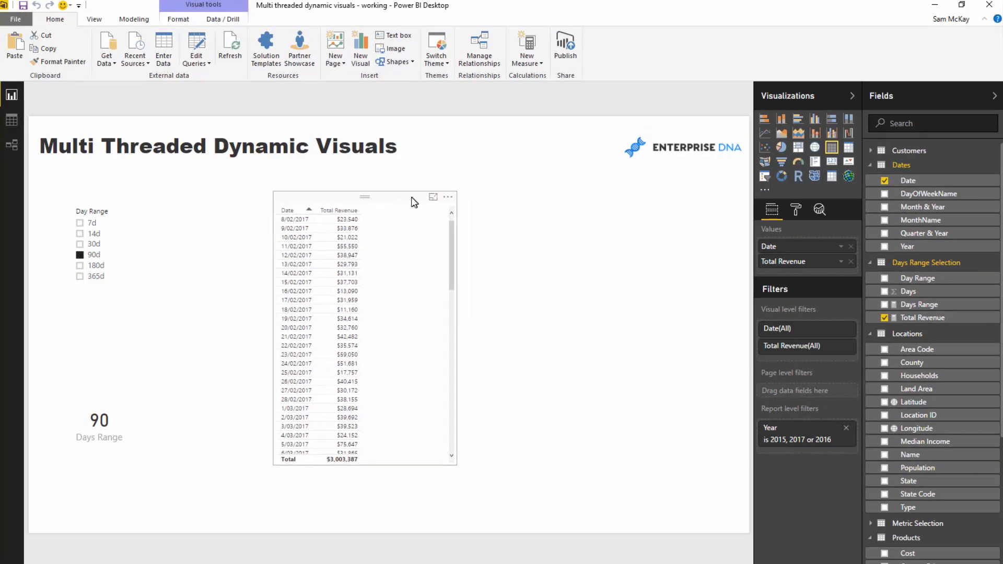
pyautogui.click(922, 318)
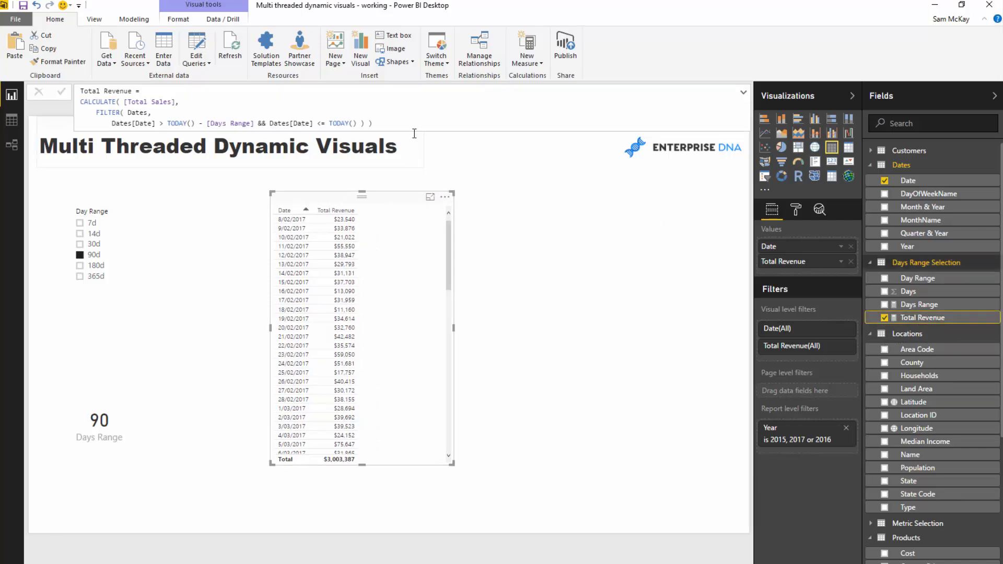
pyautogui.moveTo(405, 124); pyautogui.dragTo(125, 80)
pyautogui.hotkey('ctrl', 'c')
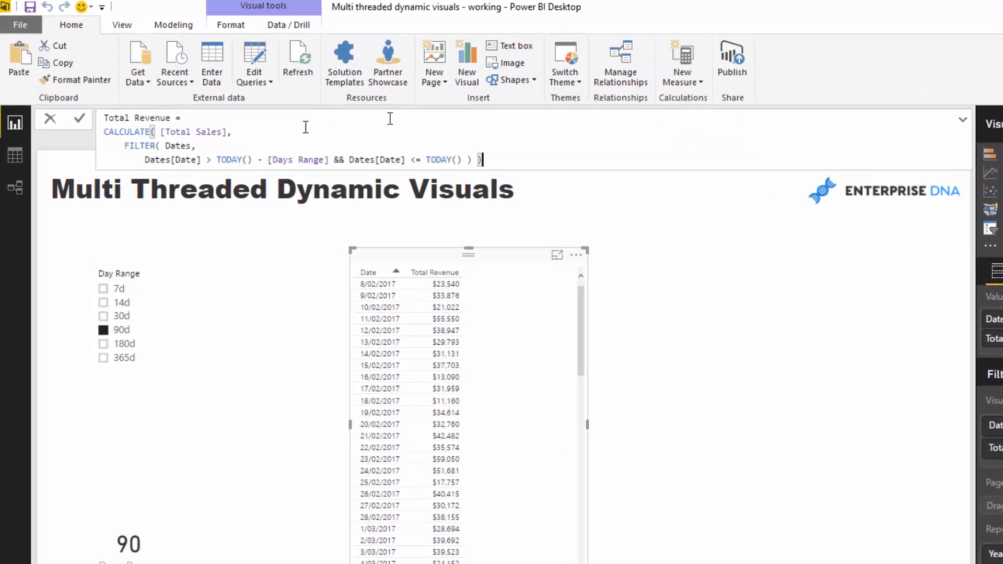
pyautogui.click(527, 50)
pyautogui.hotkey('ctrl', 'v')
pyautogui.moveTo(197, 133); pyautogui.dragTo(163, 131)
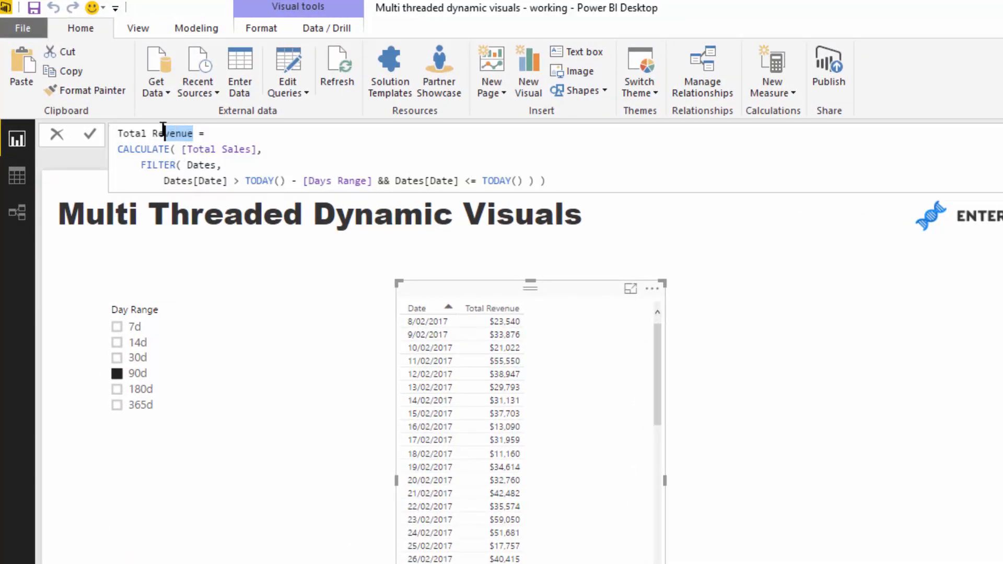
pyautogui.write('R')
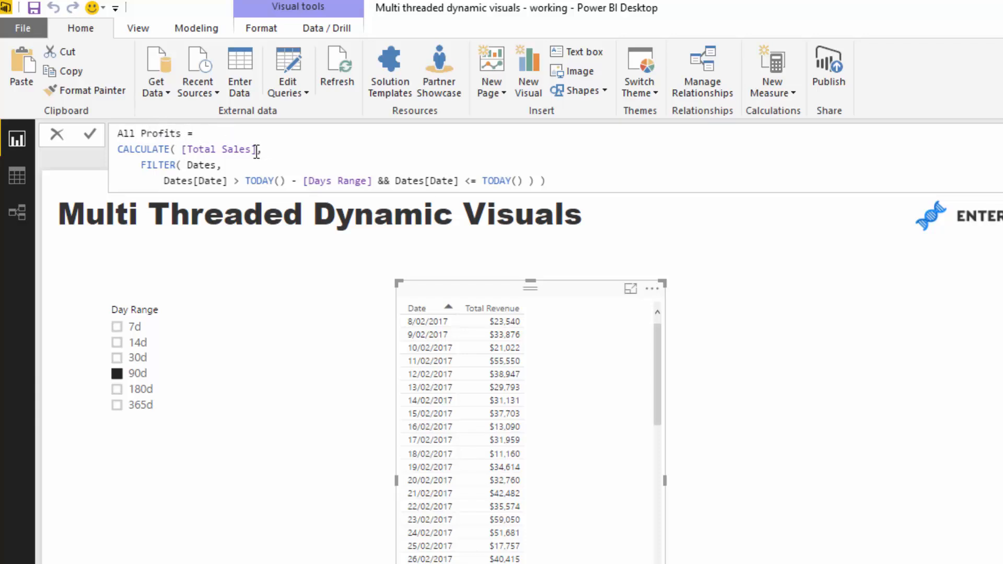
# Replace [Total Sales] with [Total Profits] in the All Profits formula and commit the measure.
pyautogui.moveTo(256, 149); pyautogui.dragTo(178, 149)
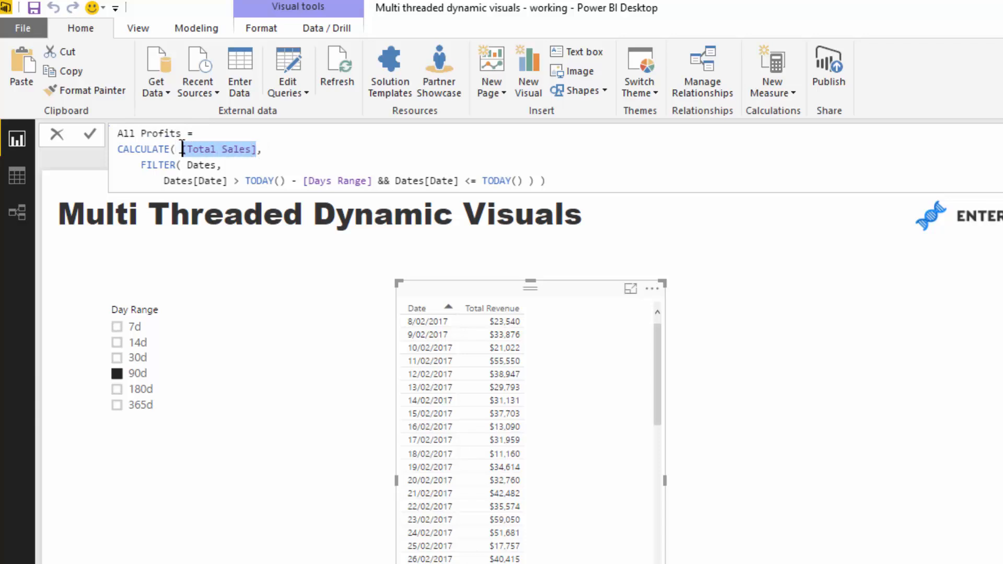
pyautogui.write('Total')
pyautogui.press('Down')
pyautogui.press('Tab')
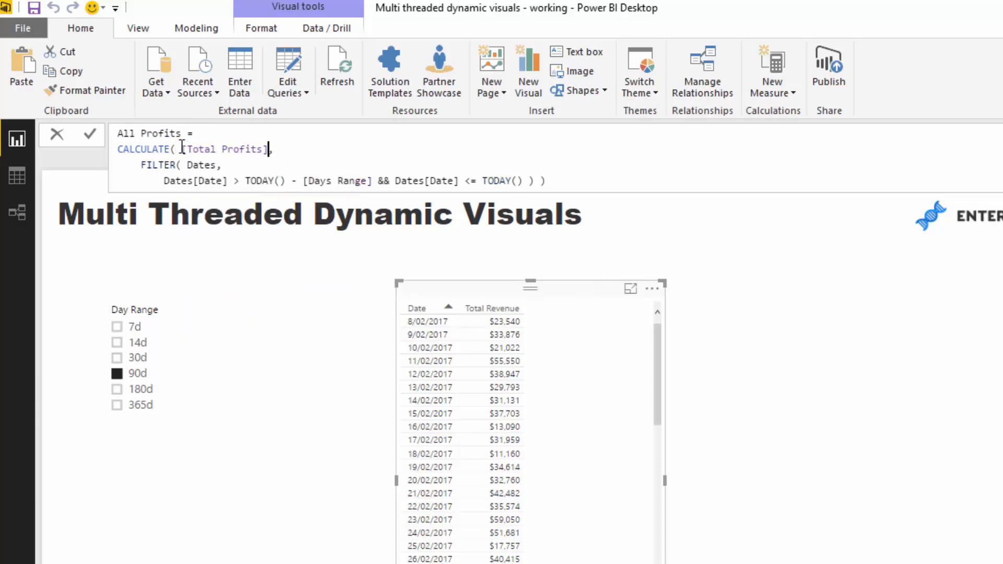
pyautogui.click(560, 179)
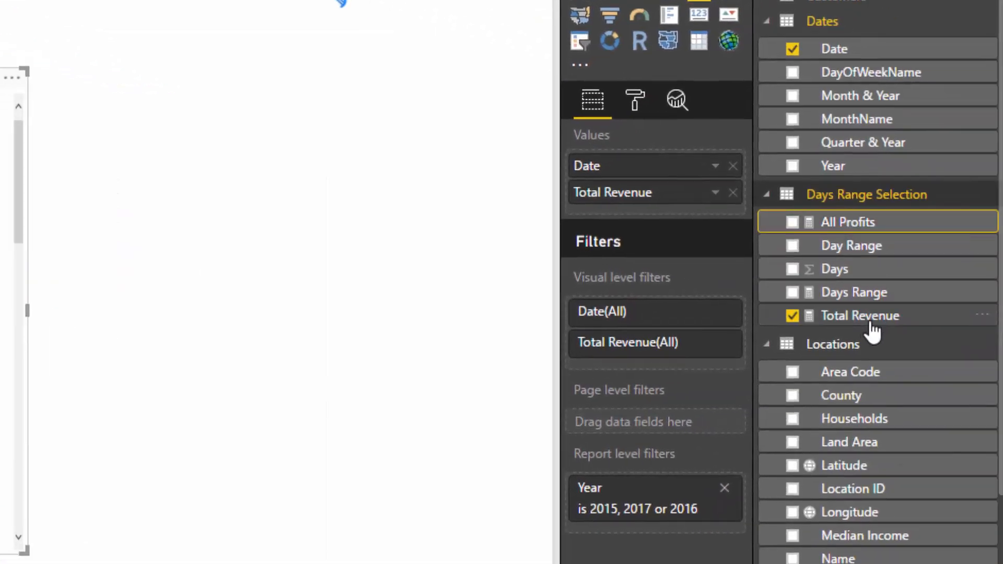
# Add a slicer for the Metric field of Metric Selection, shrink it and place it between the Day Range slicer and the Days Range card.
pyautogui.click(765, 196)
pyautogui.click(767, 221)
pyautogui.click(767, 271)
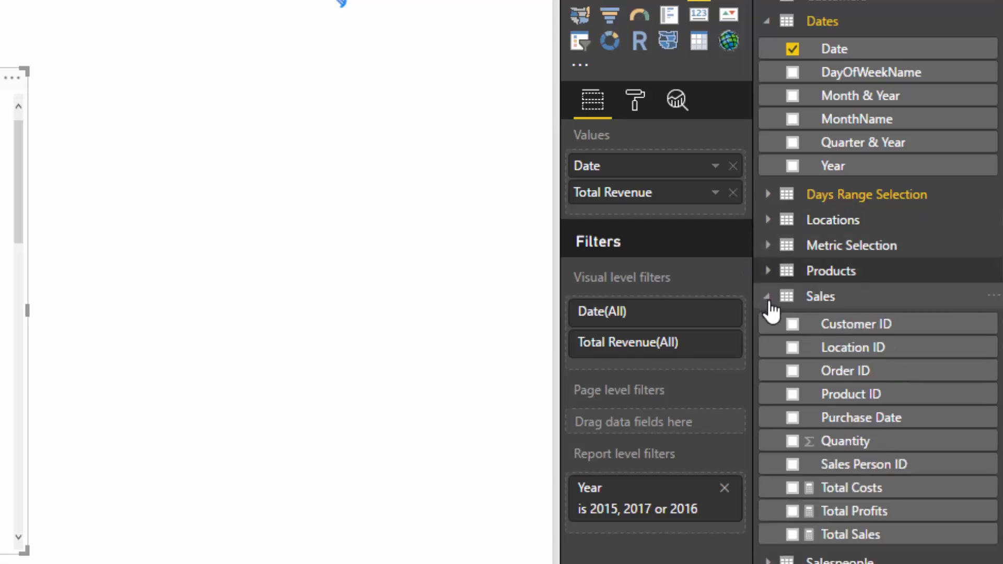
pyautogui.click(769, 298)
pyautogui.click(831, 245)
pyautogui.click(768, 23)
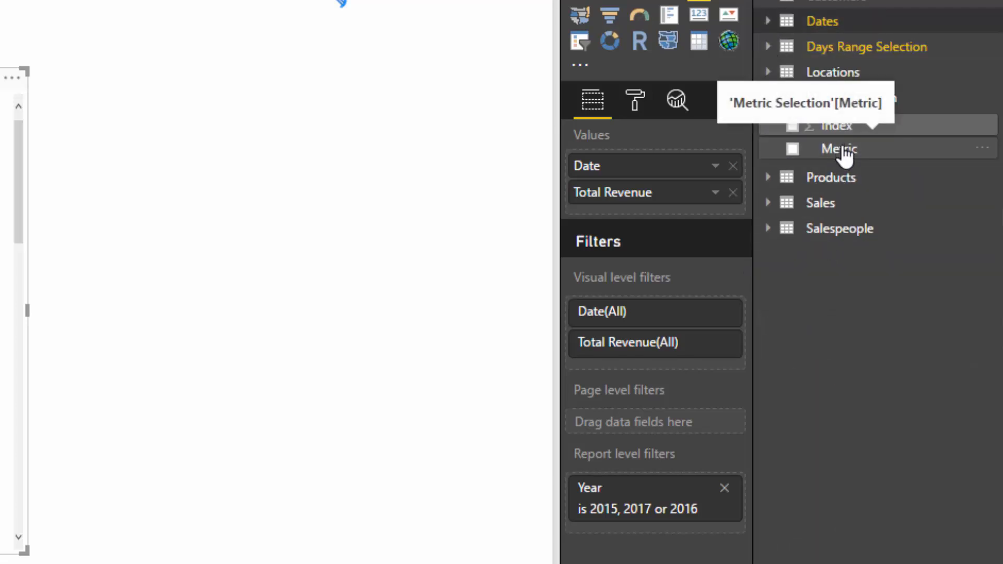
pyautogui.moveTo(844, 151); pyautogui.dragTo(265, 303)
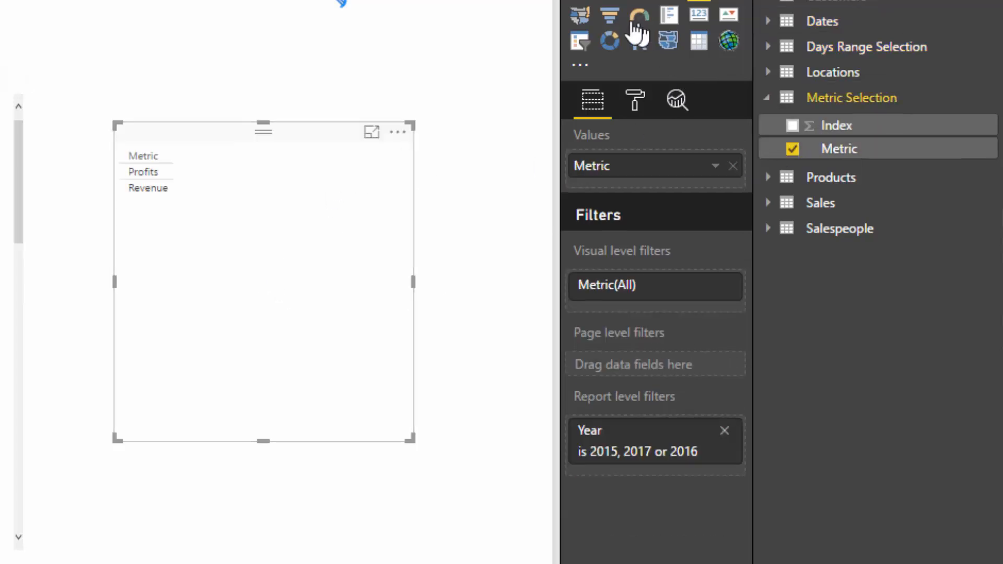
pyautogui.click(580, 40)
pyautogui.moveTo(413, 442); pyautogui.dragTo(266, 225)
pyautogui.moveTo(169, 141); pyautogui.dragTo(98, 285)
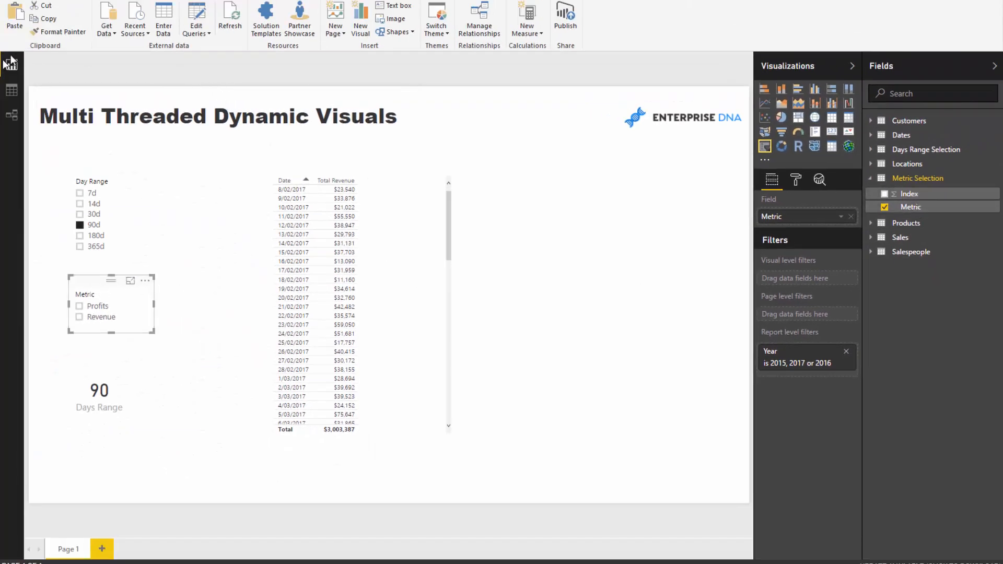
# Open the Metric Selection table in the data view and sort its Metric column by Index.
pyautogui.click(11, 90)
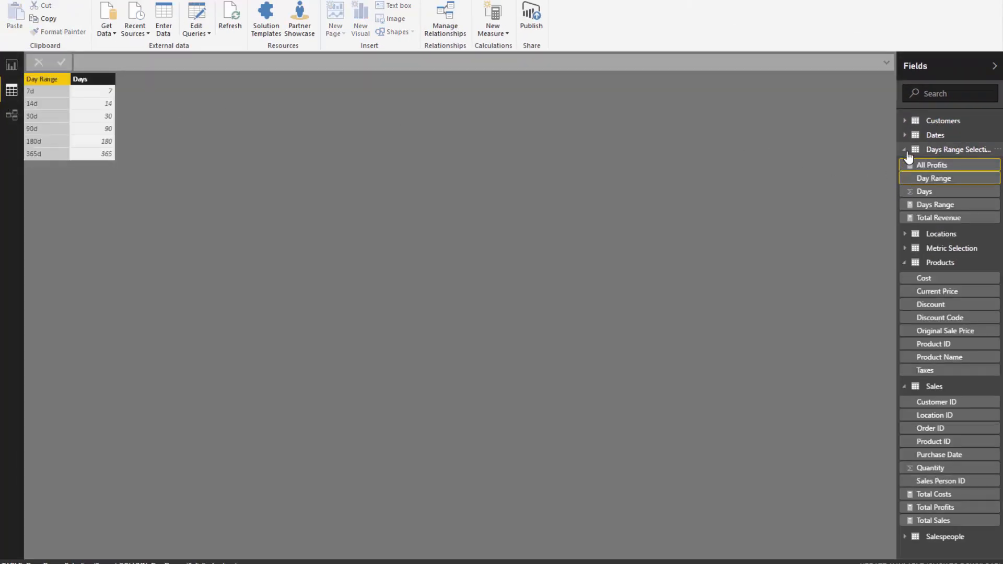
pyautogui.click(905, 149)
pyautogui.click(905, 193)
pyautogui.click(905, 207)
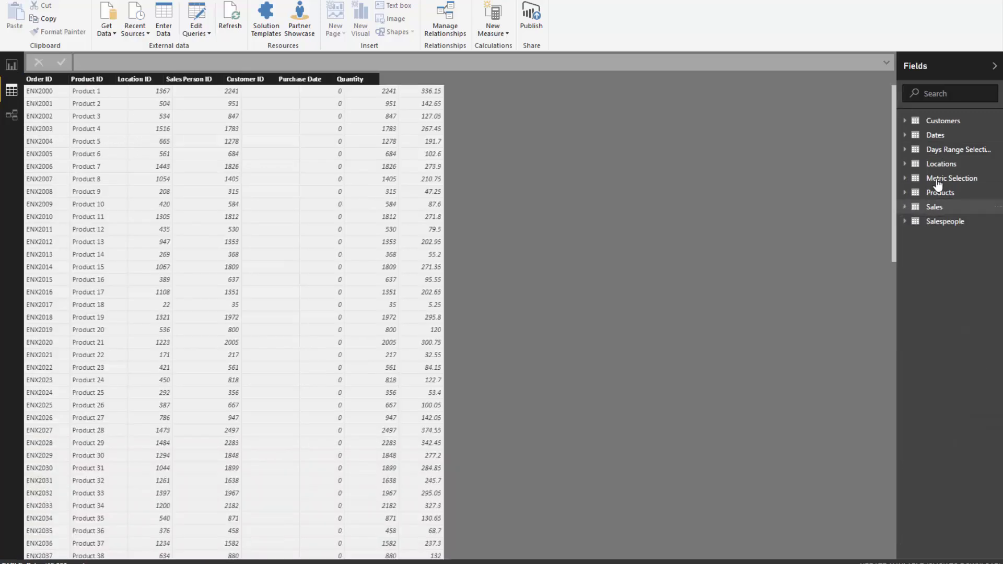
pyautogui.click(936, 178)
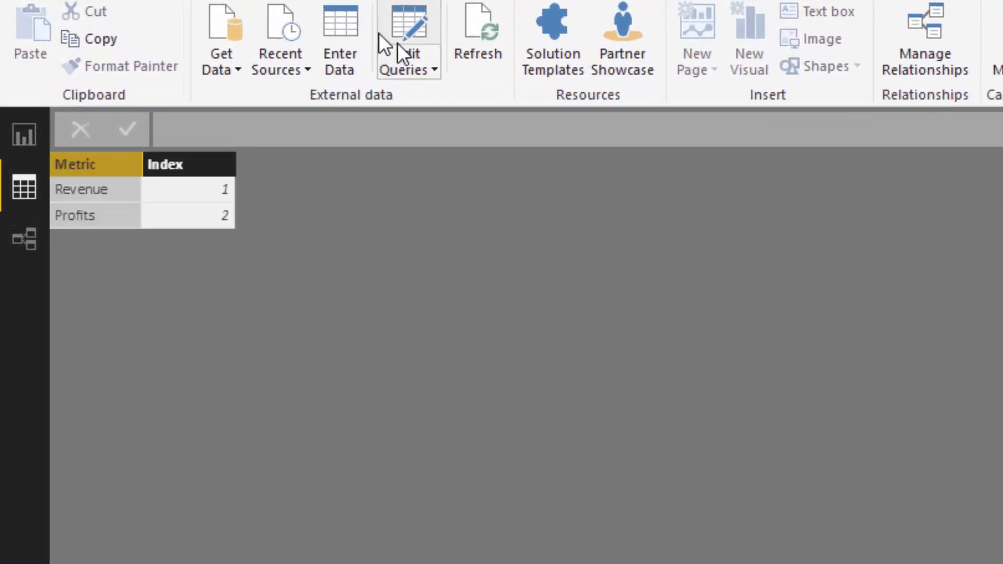
pyautogui.click(231, 2)
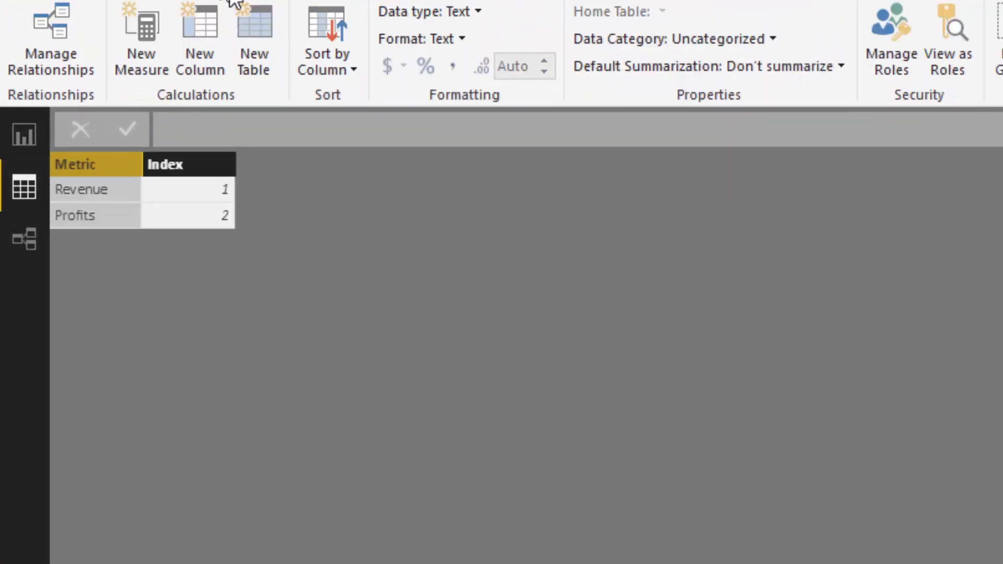
pyautogui.click(347, 60)
pyautogui.click(351, 125)
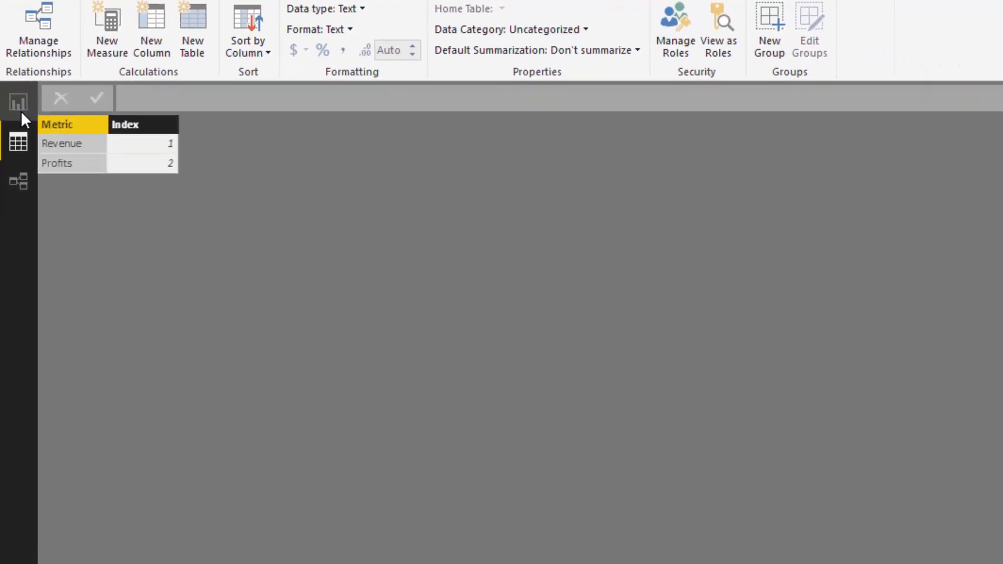
# Return to the report, select Revenue in the Metric slicer and align the slicer under the Day Range slicer.
pyautogui.click(24, 135)
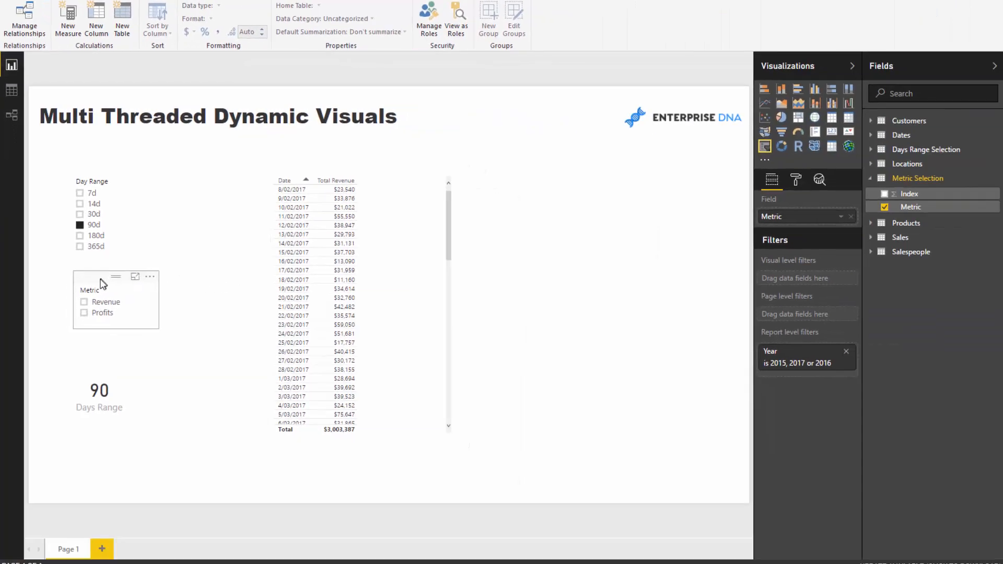
pyautogui.click(103, 284)
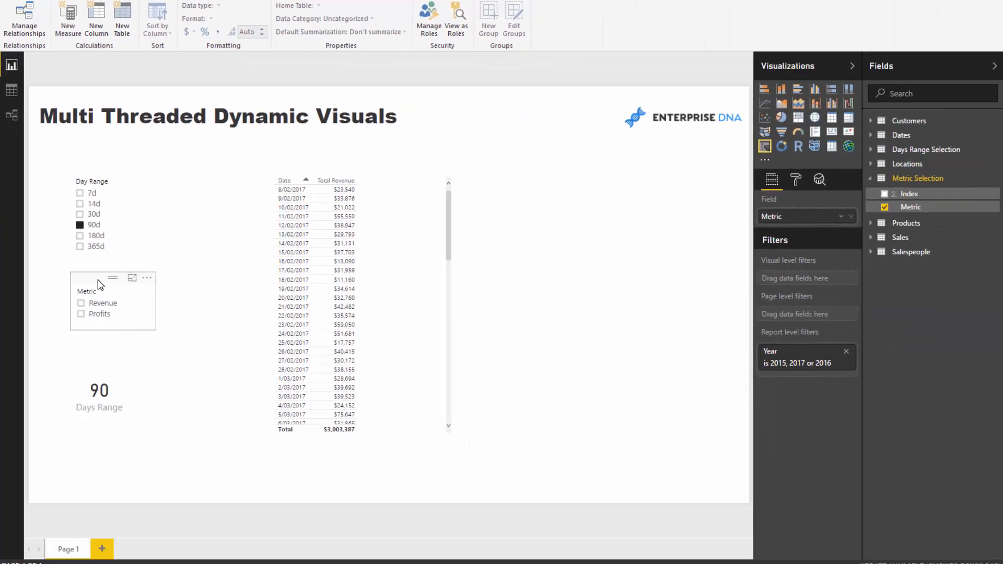
pyautogui.click(81, 304)
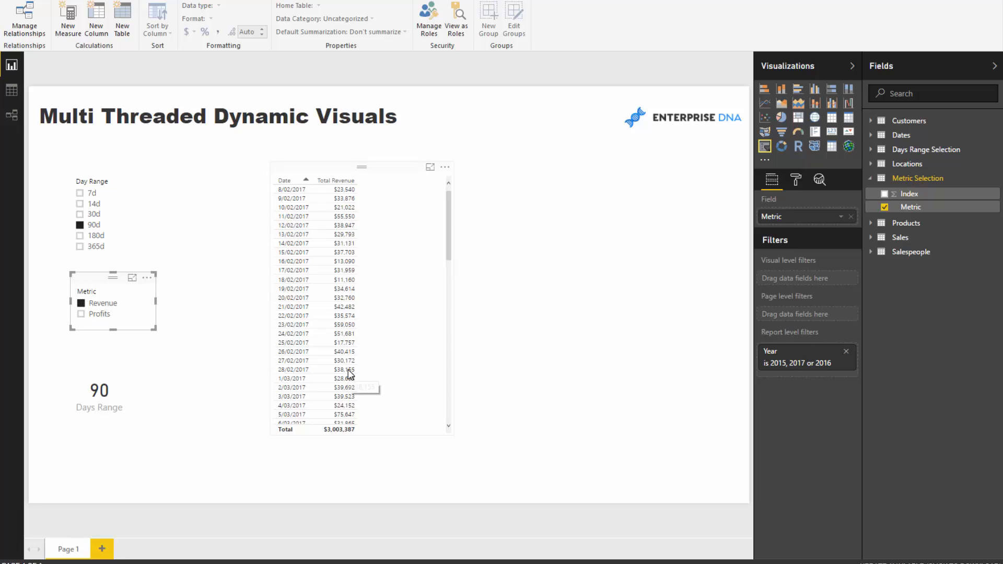
pyautogui.click(81, 303)
pyautogui.moveTo(84, 282); pyautogui.dragTo(83, 276)
# Start a new measure named Metric Select in the Metric Selection table.
pyautogui.click(427, 183)
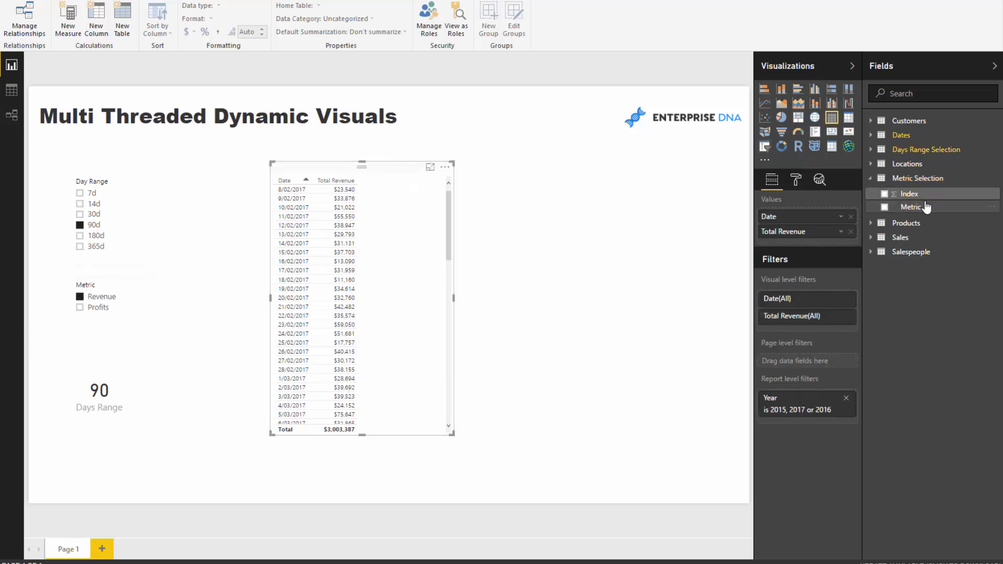
pyautogui.click(941, 207)
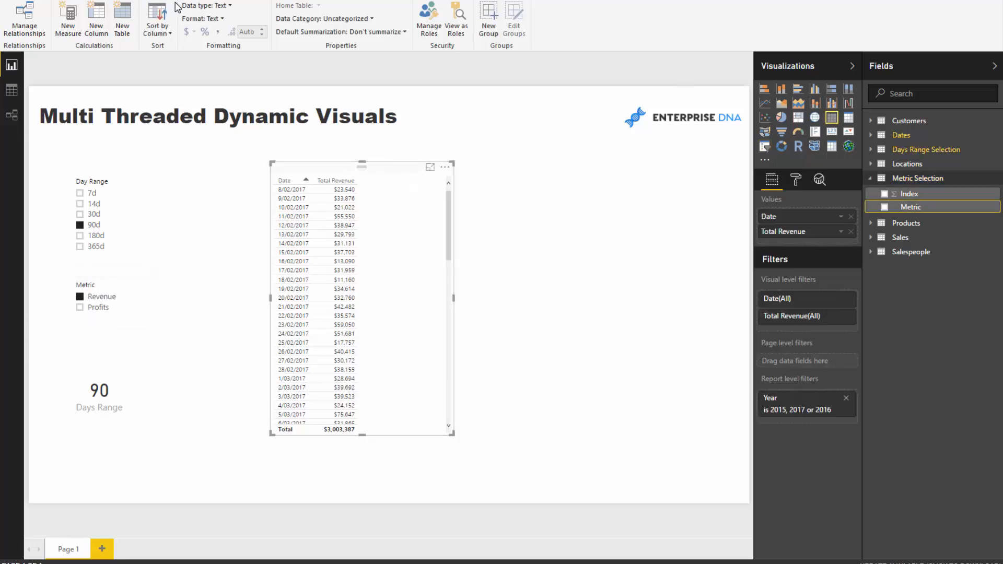
pyautogui.click(73, 23)
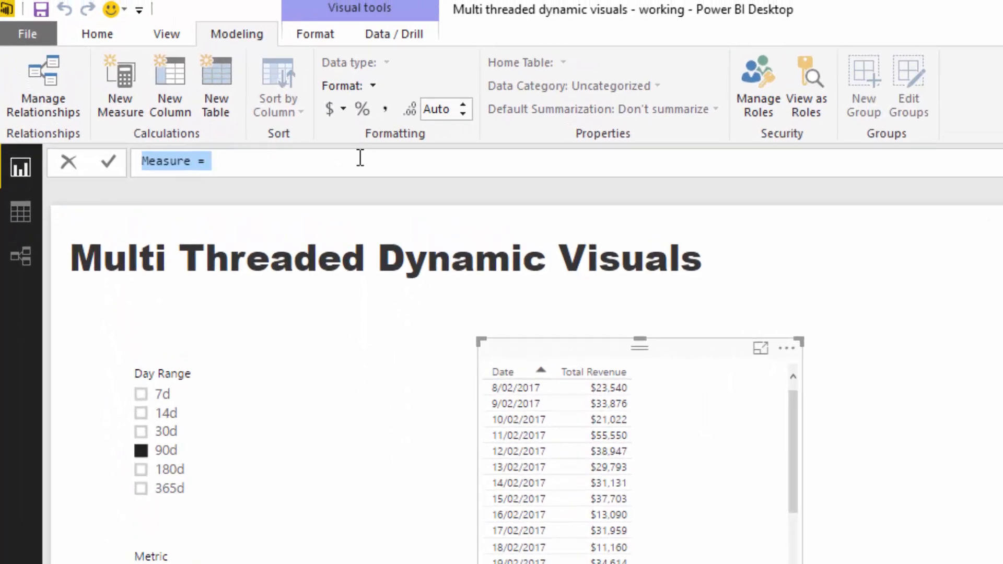
pyautogui.write('Metric Sel')
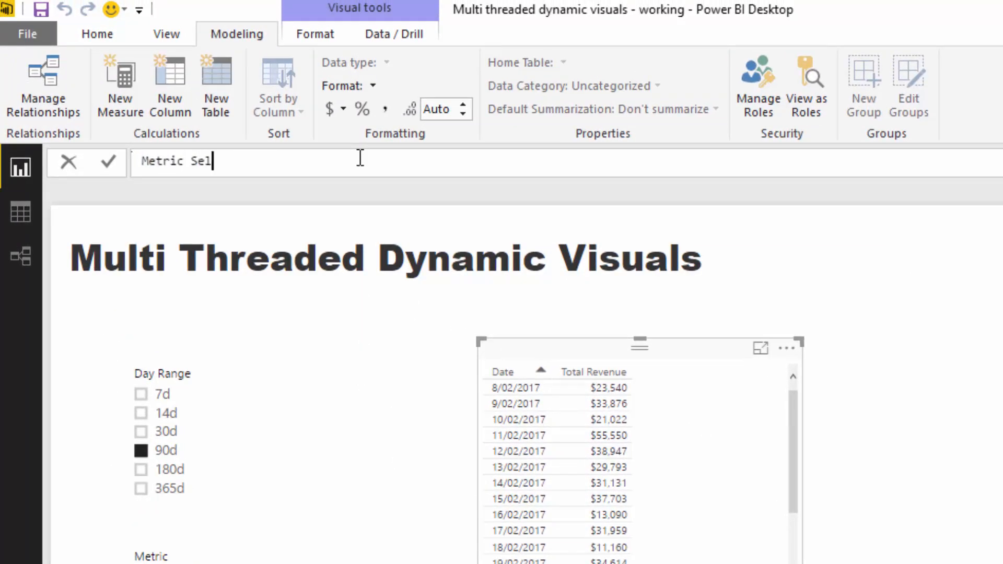
pyautogui.write('ect = IS( I')
pyautogui.press('BackSpace')
pyautogui.press('BackSpace')
pyautogui.press('BackSpace')
pyautogui.press('BackSpace')
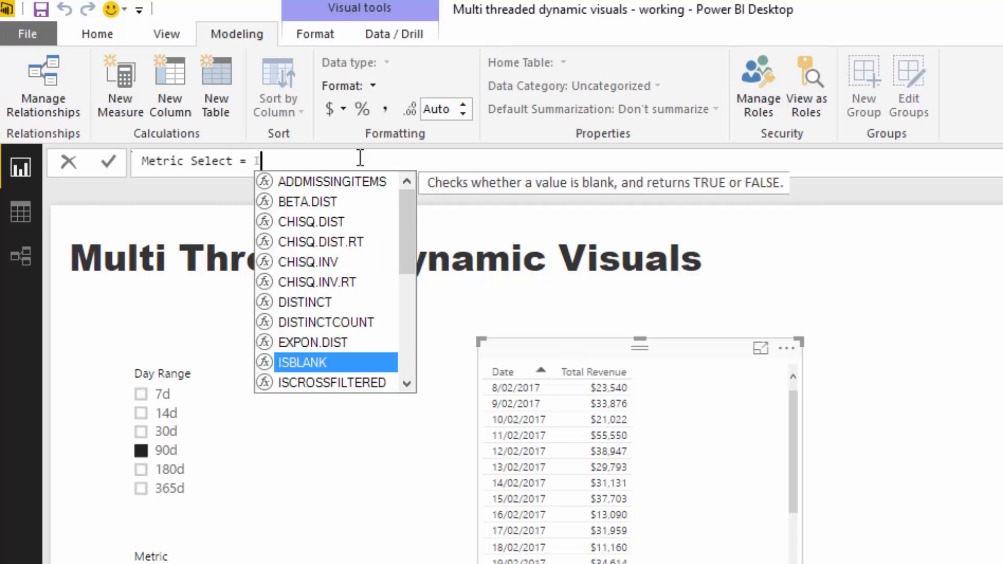
# Begin the Metric Select formula with an IF that tests HASONEVALUE( 'Metric Selection'[Metric] ).
pyautogui.write('F( HASON')
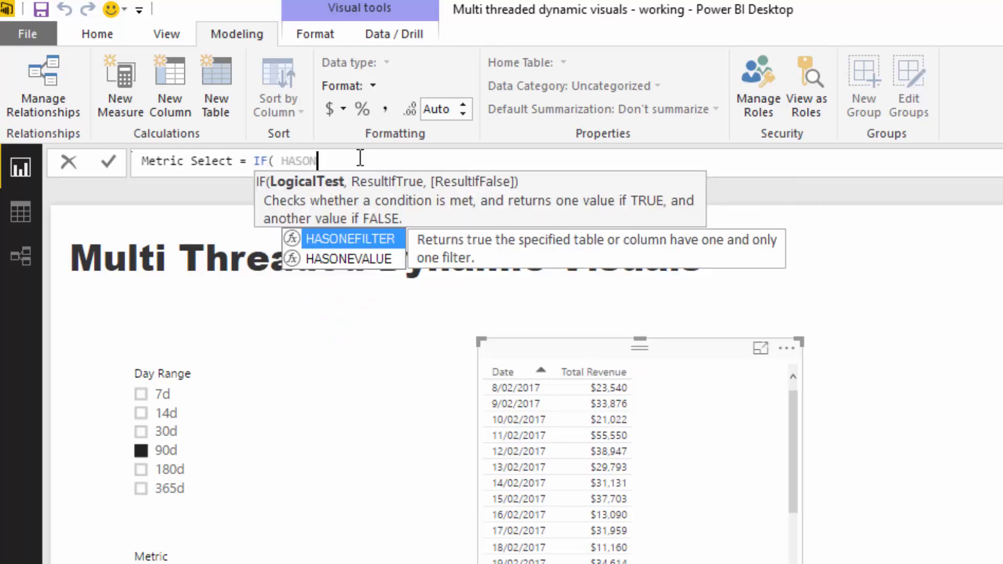
pyautogui.press('Down')
pyautogui.press('Tab')
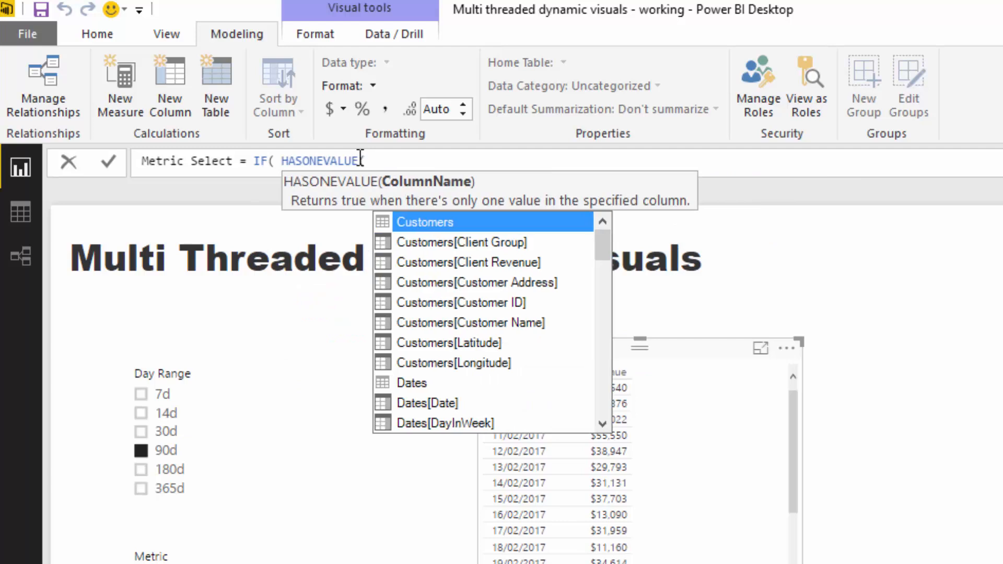
pyautogui.write('Mter')
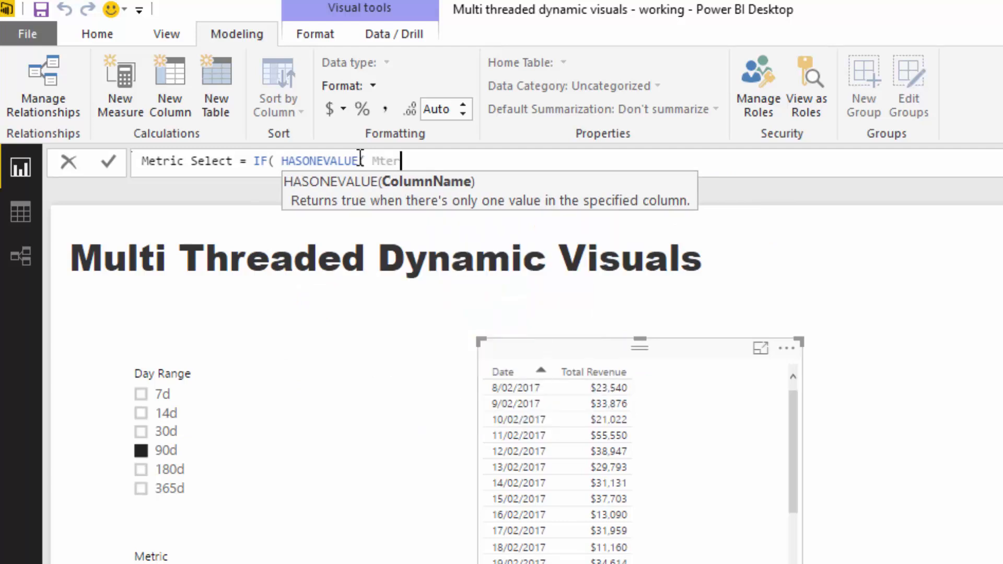
pyautogui.press('BackSpace')
pyautogui.write('etr')
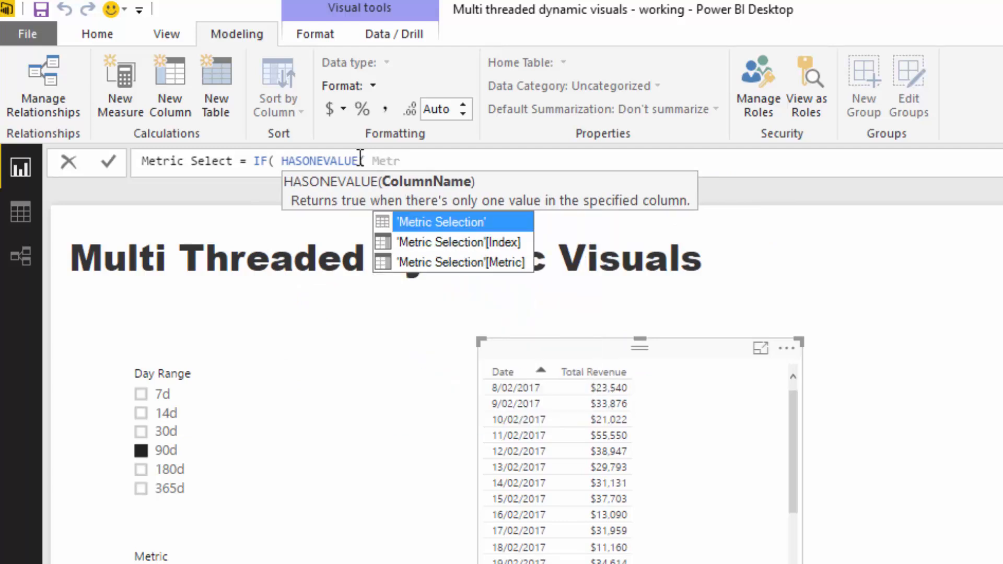
pyautogui.press('Down')
pyautogui.press('Down')
pyautogui.press('Tab')
pyautogui.write(')')
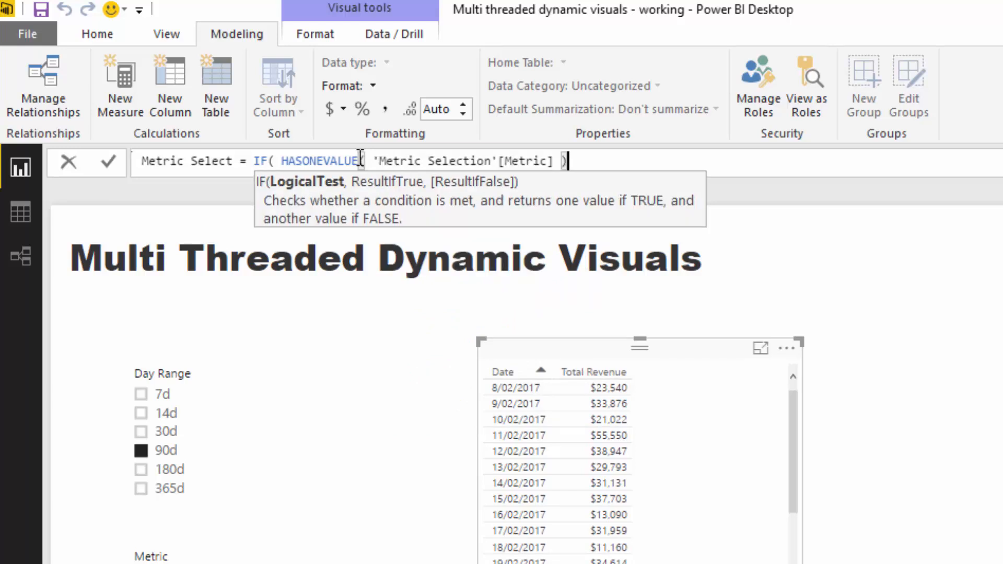
# Complete the IF with VALUES( 'Metric Selection'[Metric] ) as the true result and BLANK() as the false result, and commit the measure.
pyautogui.write(', VALUES( ')
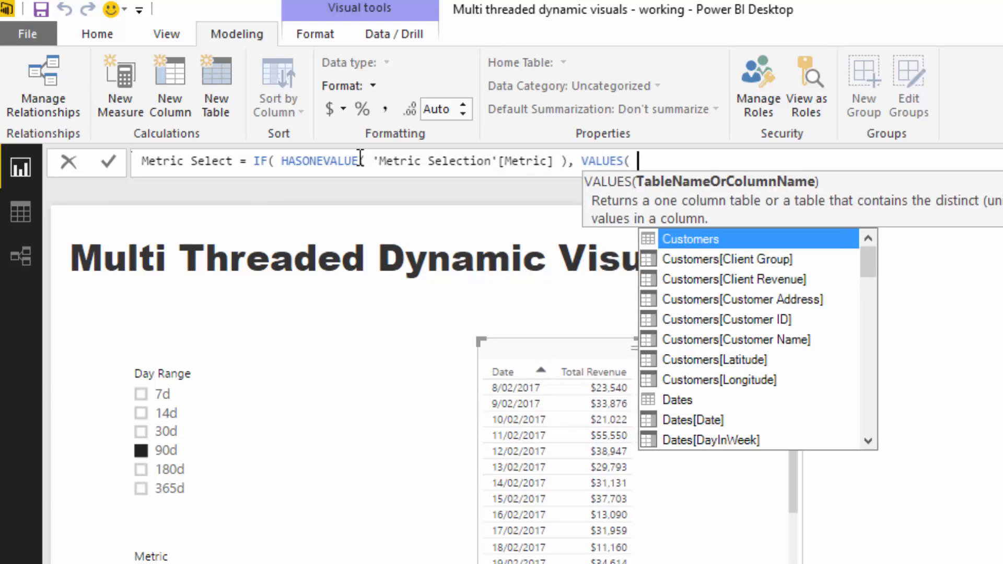
pyautogui.write('Metric')
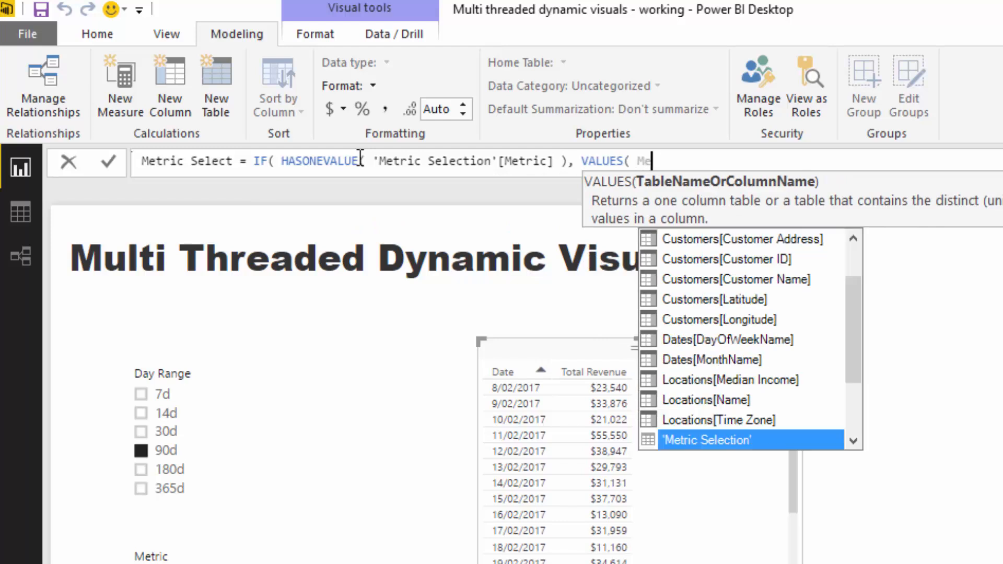
pyautogui.press('Down')
pyautogui.press('Down')
pyautogui.press('Tab')
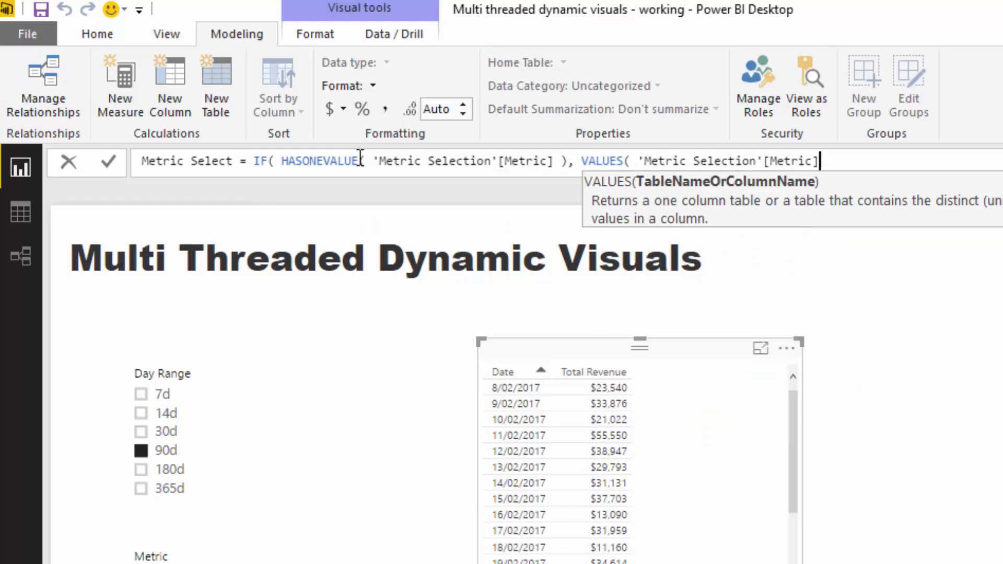
pyautogui.write('), BL')
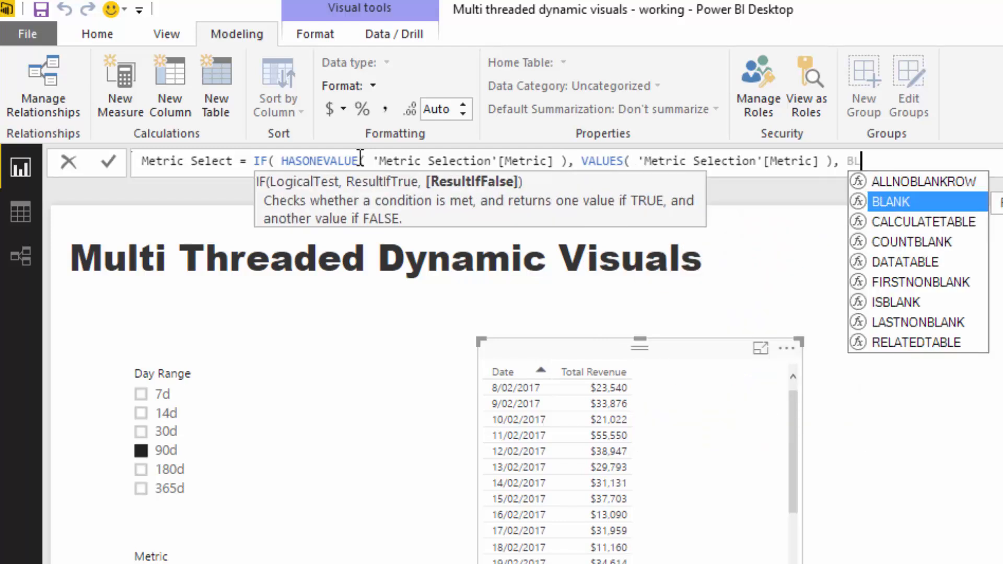
pyautogui.press('Tab')
pyautogui.write(') )')
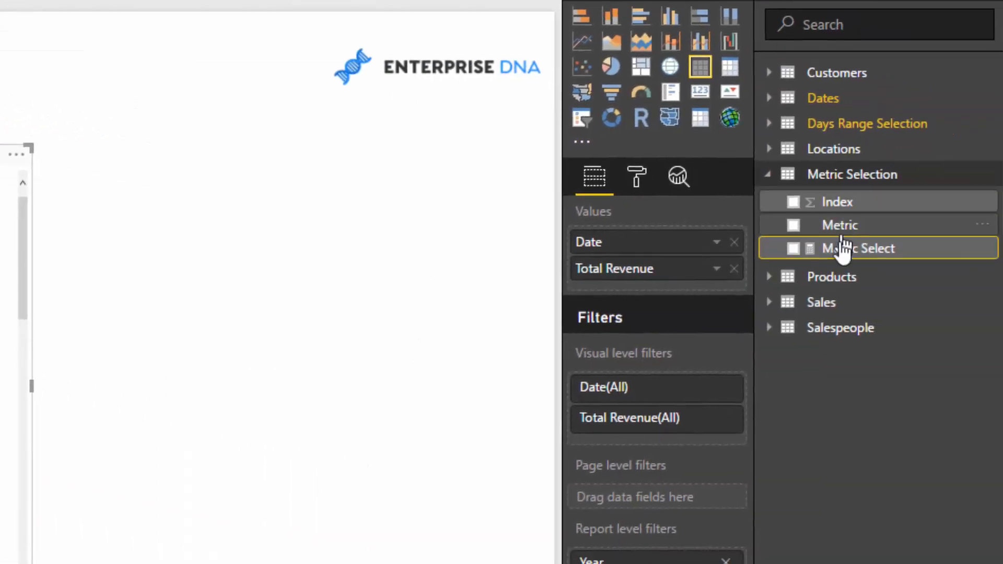
# Check the Metric Select measure in a temporary card by switching the Metric slicer between Profits and Revenue.
pyautogui.moveTo(968, 278); pyautogui.dragTo(375, 402)
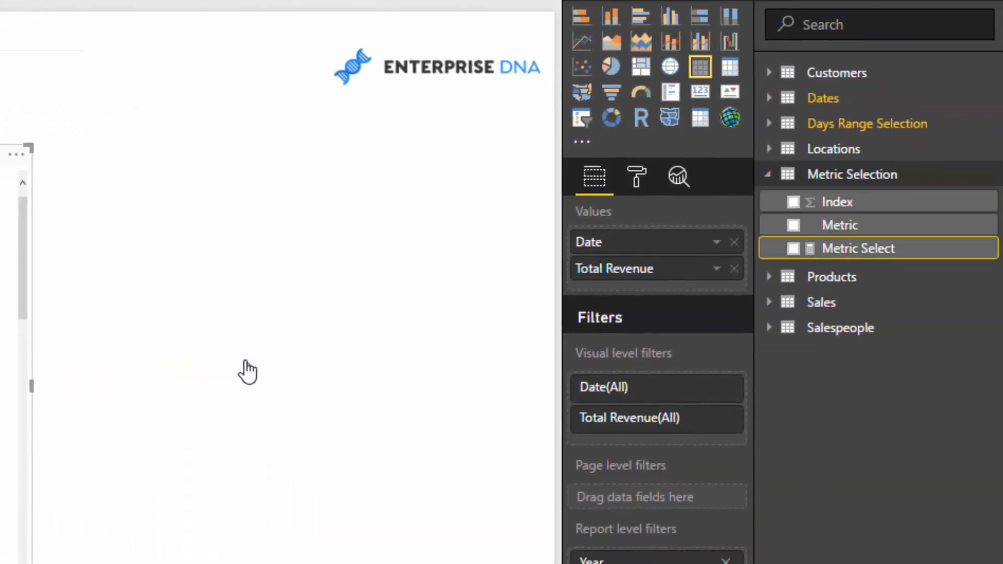
pyautogui.click(700, 92)
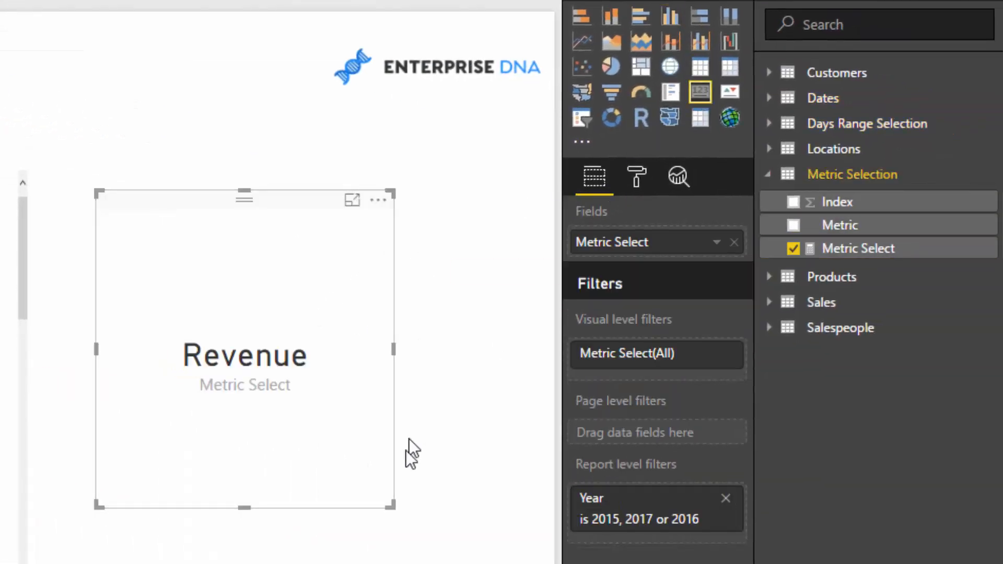
pyautogui.click(146, 335)
pyautogui.click(149, 320)
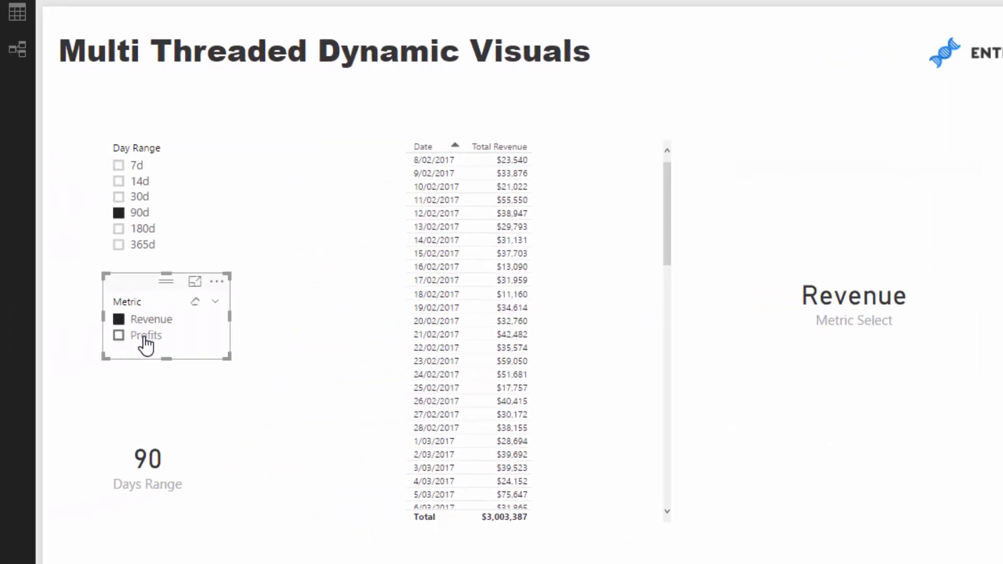
pyautogui.click(149, 334)
pyautogui.click(151, 321)
pyautogui.click(819, 277)
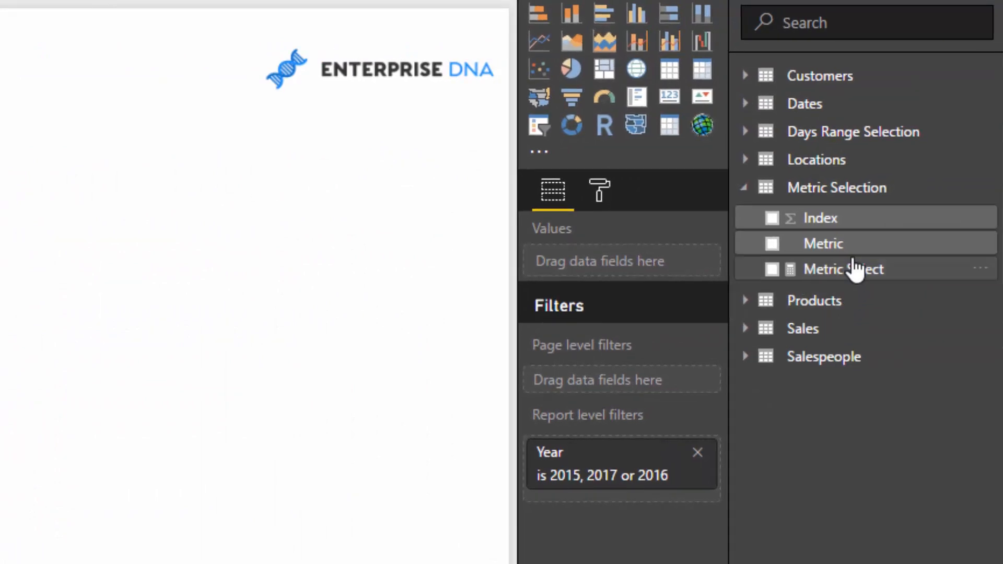
# Open the formula of the Total Revenue measure in the Days Range Selection table.
pyautogui.click(823, 132)
pyautogui.click(811, 133)
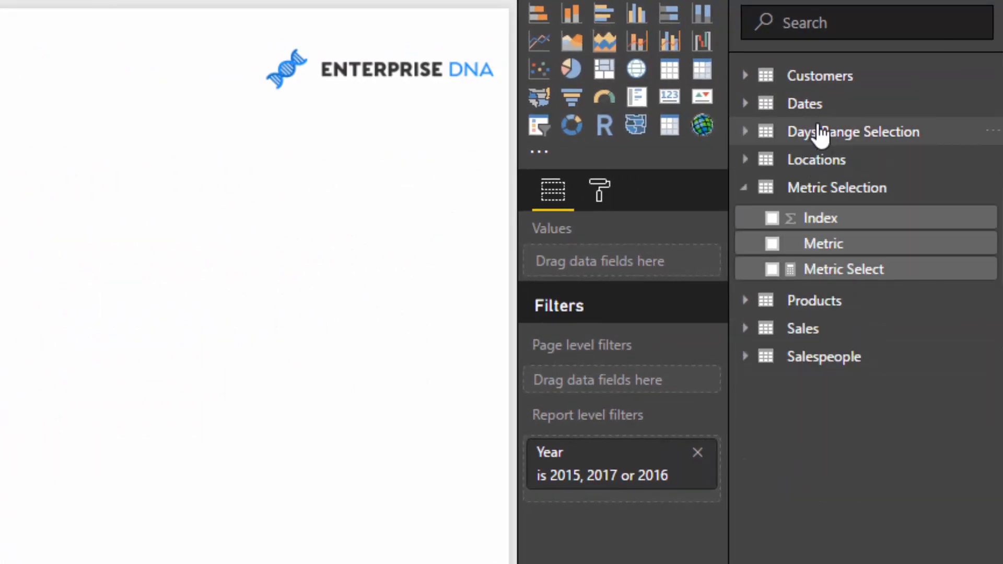
pyautogui.click(820, 133)
pyautogui.click(820, 267)
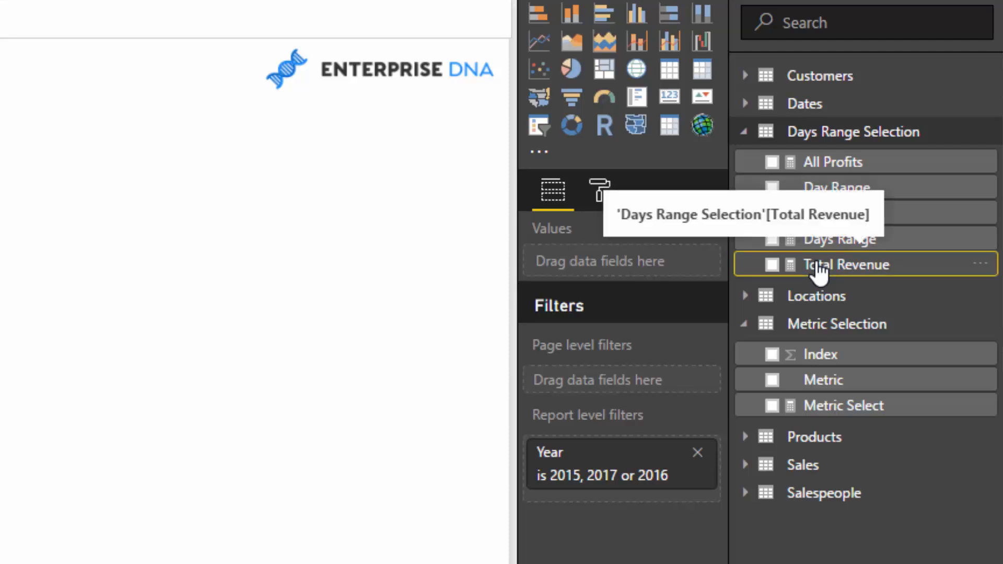
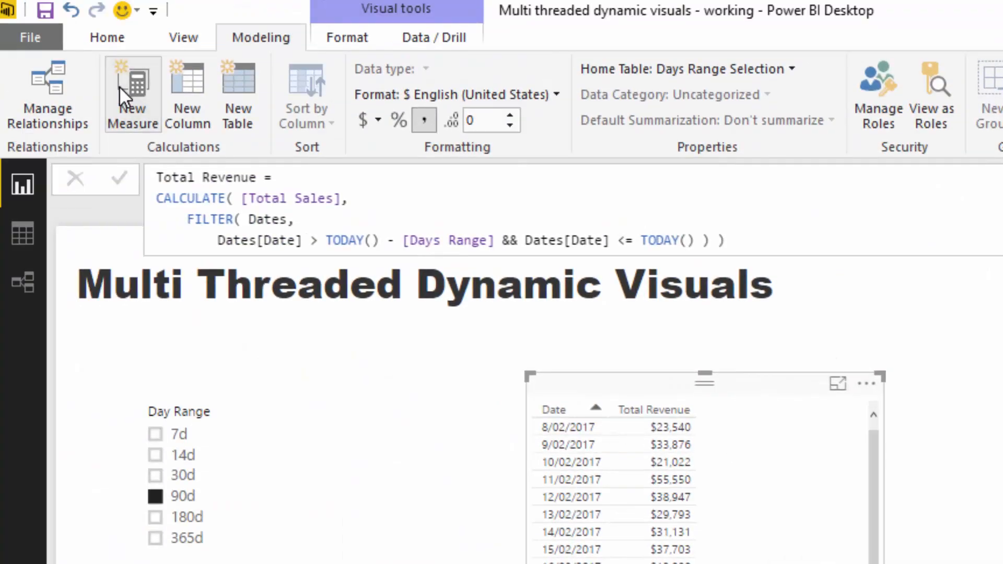
# Start a new measure named Metric Selection Result in the Days Range Selection table.
pyautogui.click(120, 90)
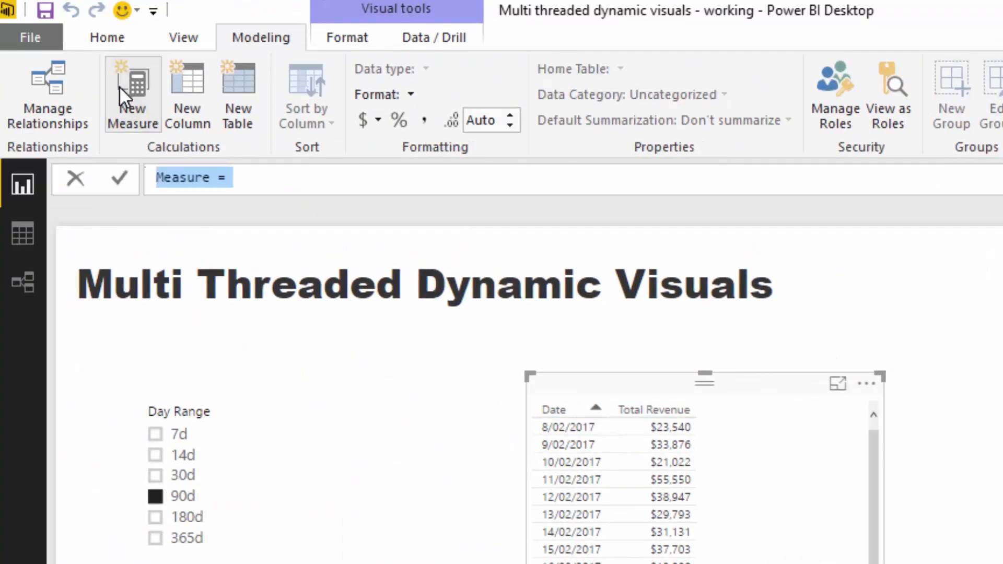
pyautogui.write('M')
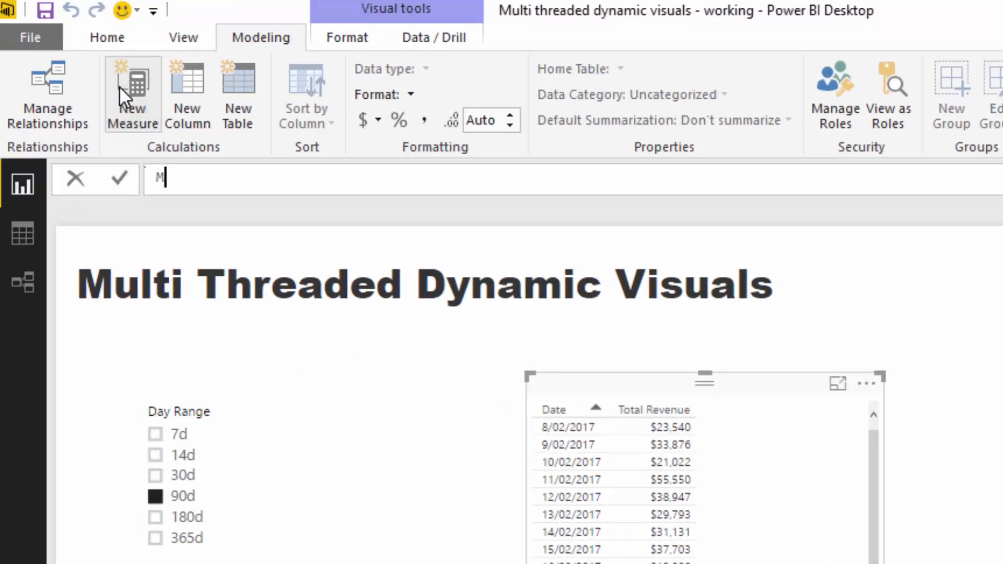
pyautogui.write('etrics')
pyautogui.press('BackSpace')
pyautogui.write('Selectio')
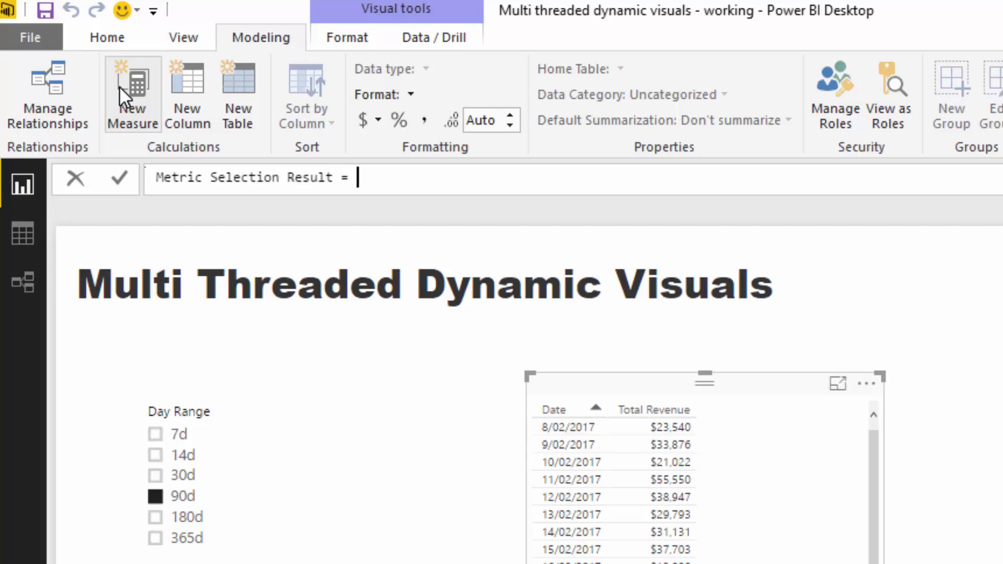
pyautogui.write('n Result =')
# Begin the Metric Selection Result formula on a new line with SWITCH( TRUE(), and indent the line for its conditions.
pyautogui.hotkey('shift', 'Return')
pyautogui.write('SWIT')
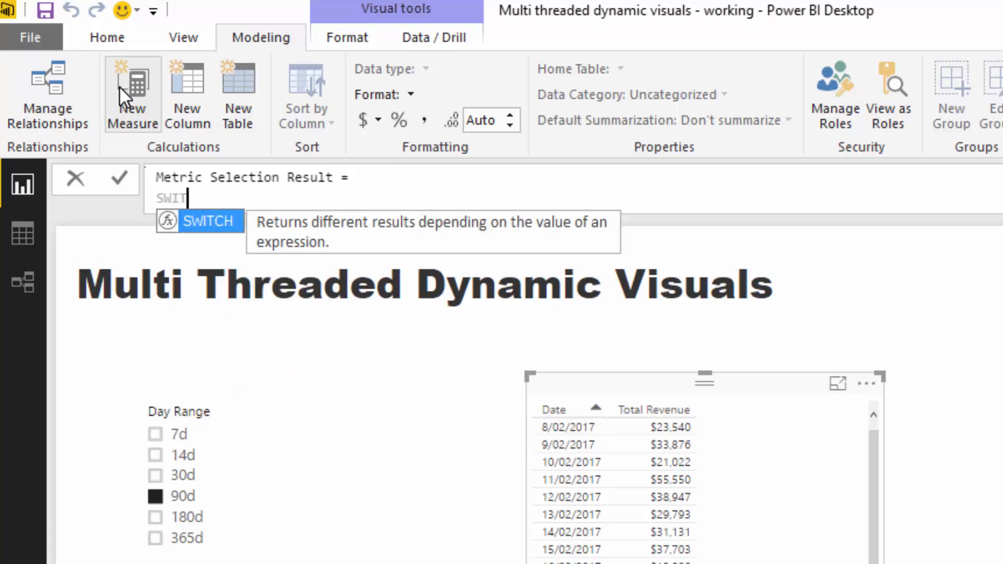
pyautogui.write('CH( TRUE()')
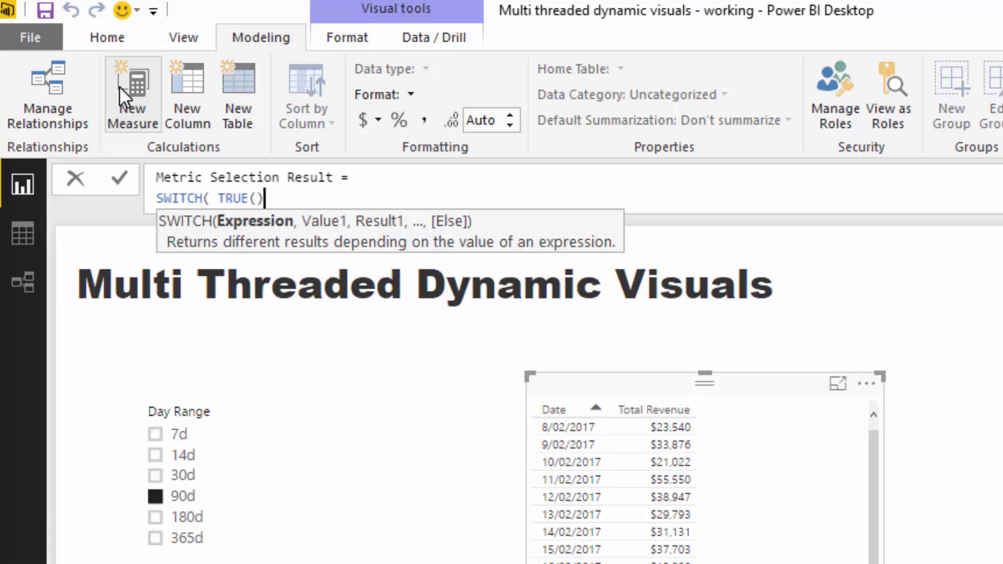
pyautogui.write(',')
pyautogui.hotkey('shift', 'Return')
pyautogui.press('Tab')
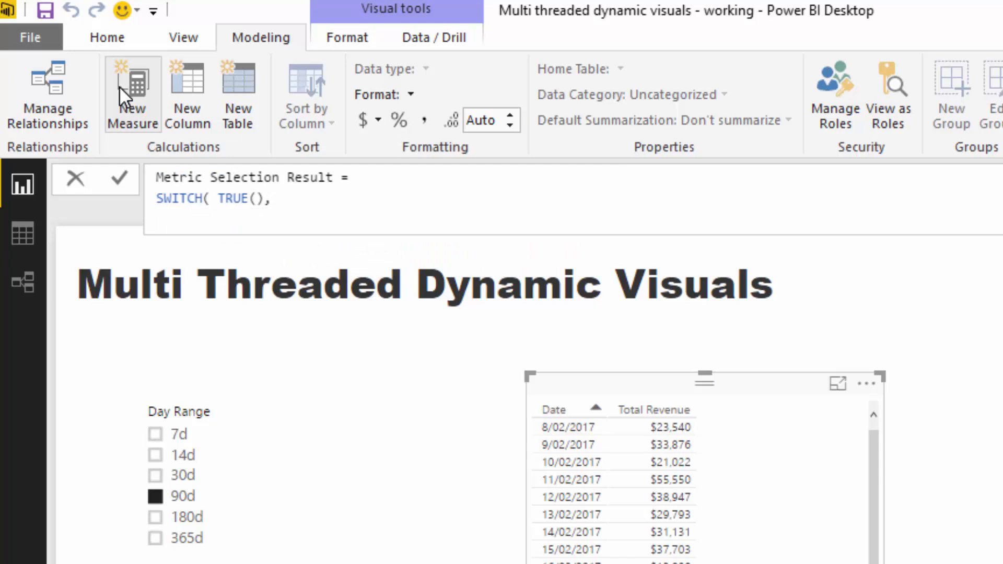
# Add the SWITCH condition 'Metric Selection'[Metric Select] = "Revenue" with [Total Revenue] as its result.
pyautogui.write("'Metric Selection'[Metric Select]")
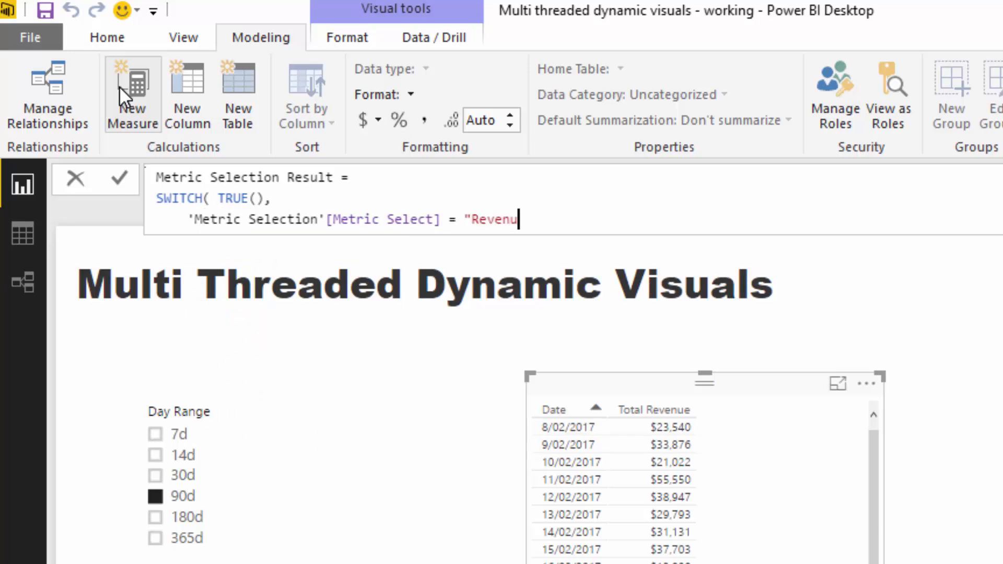
pyautogui.write('= "Revenue" ,')
pyautogui.press('BackSpace')
pyautogui.press('BackSpace')
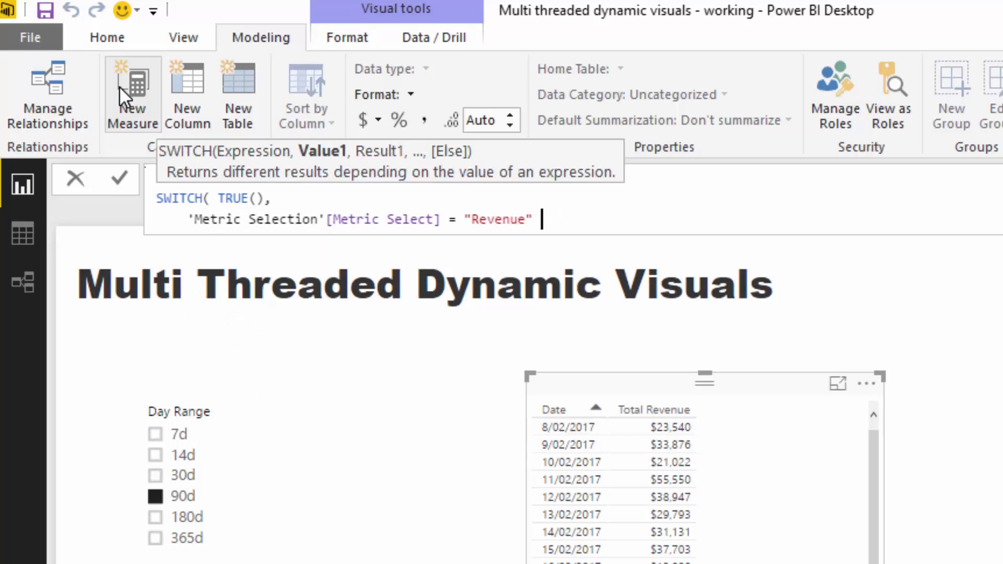
pyautogui.write(',')
pyautogui.write(' [Tot')
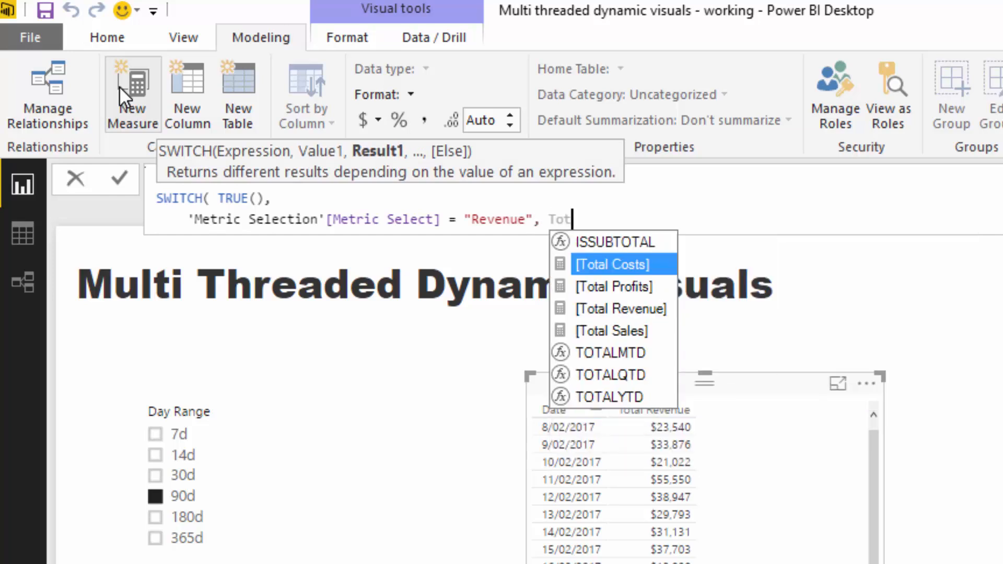
pyautogui.write('a')
pyautogui.press('Down')
pyautogui.press('Down')
pyautogui.press('Tab')
pyautogui.write(',')
pyautogui.hotkey('shift', 'Return')
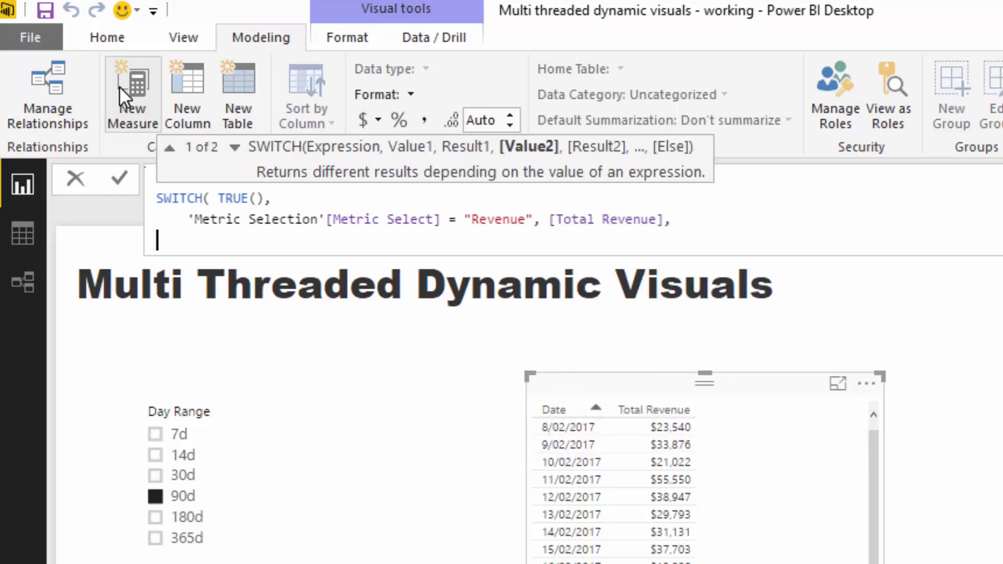
# Add the condition 'Metric Selection'[Metric Select] = "Profits" returning [All Profits], close SWITCH with 0 as the else result, and commit the measure.
pyautogui.press('Tab')
pyautogui.write('Met')
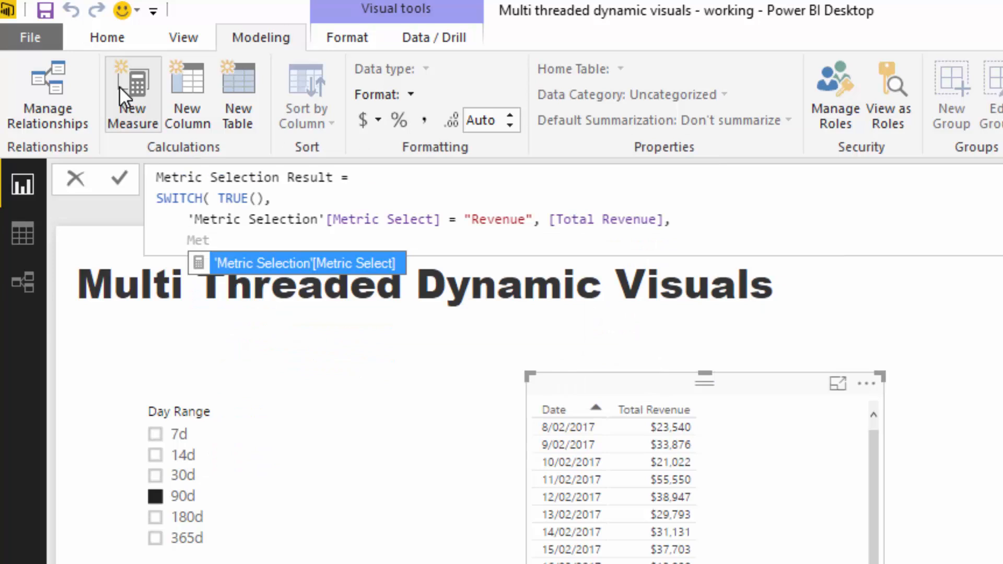
pyautogui.press('Tab')
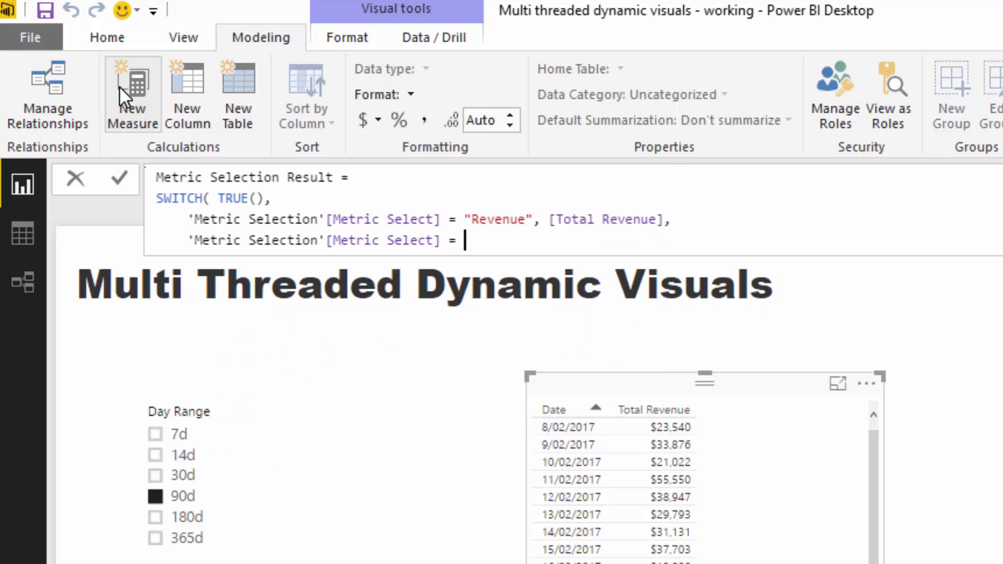
pyautogui.write('= "Profits')
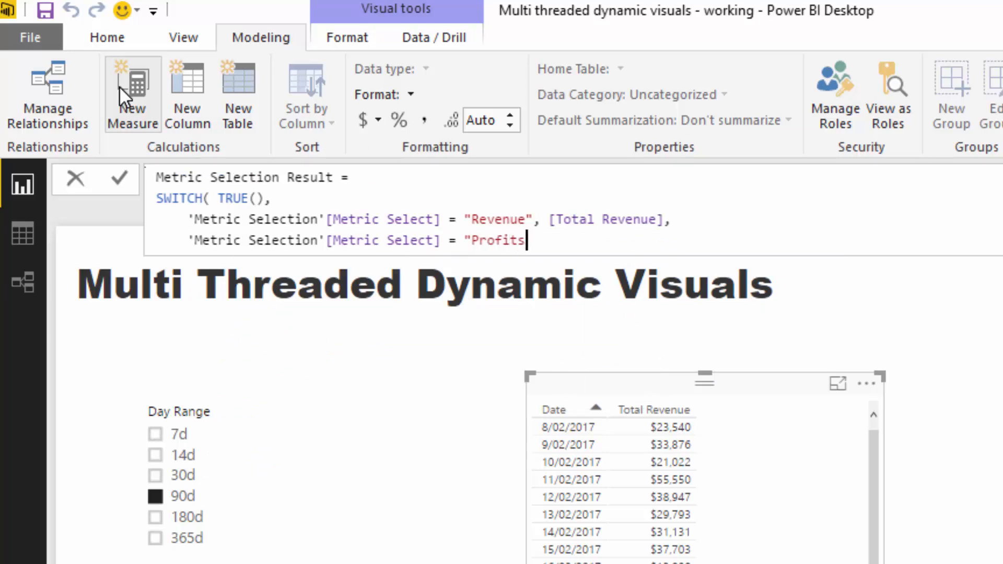
pyautogui.write('", All')
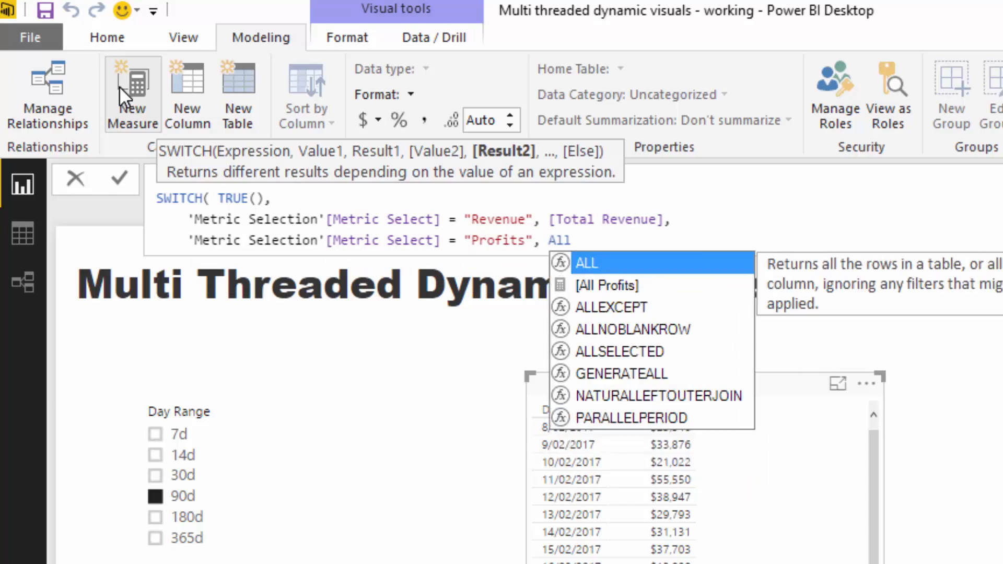
pyautogui.press('Down')
pyautogui.press('Tab')
pyautogui.write(',')
pyautogui.hotkey('shift', 'Return')
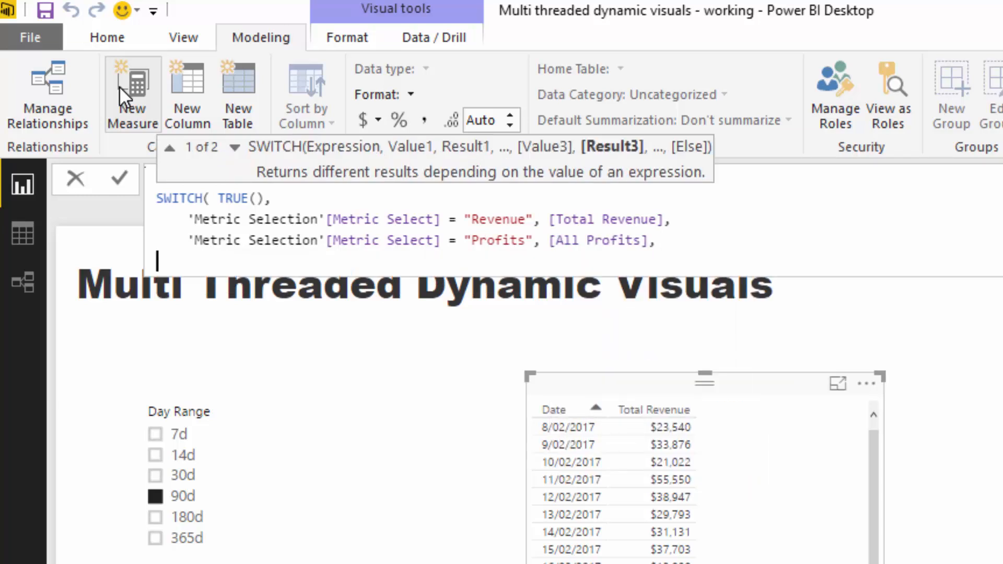
pyautogui.write('0 )')
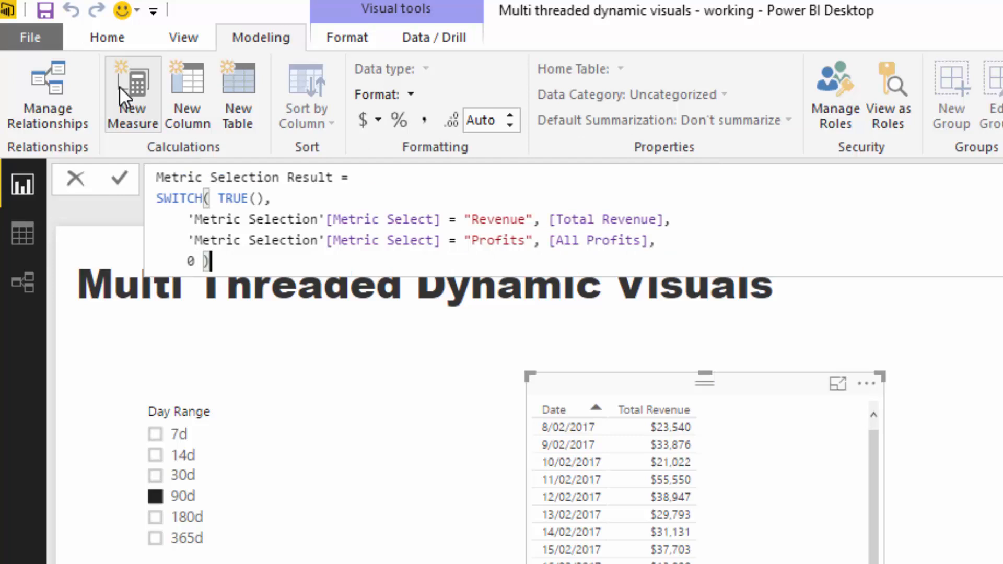
pyautogui.press('Return')
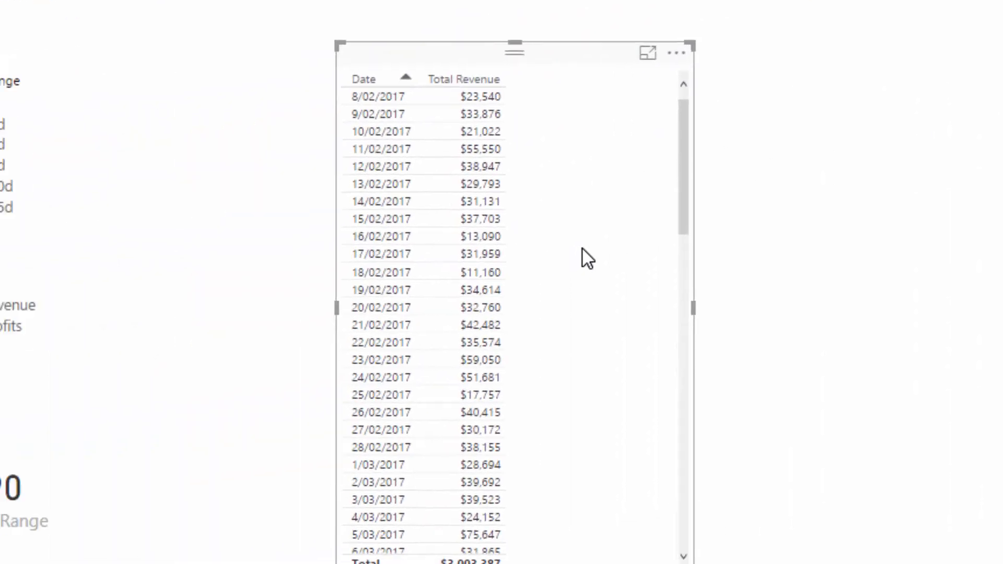
# Reposition and widen the date table and add the Metric Selection Result measure to it.
pyautogui.moveTo(583, 249); pyautogui.dragTo(621, 245)
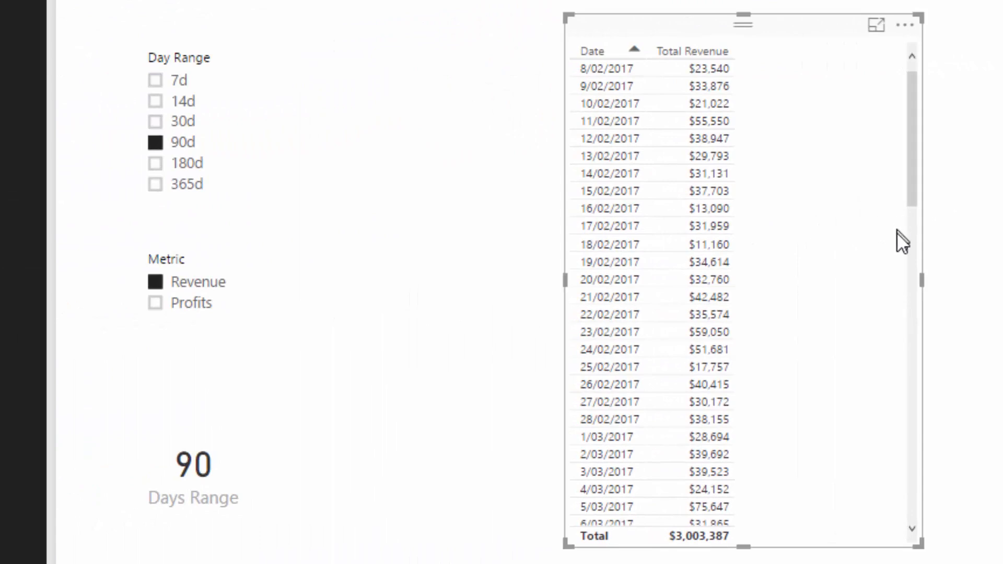
pyautogui.moveTo(705, 252); pyautogui.dragTo(586, 252)
pyautogui.moveTo(806, 282); pyautogui.dragTo(971, 285)
pyautogui.moveTo(995, 251); pyautogui.dragTo(738, 261)
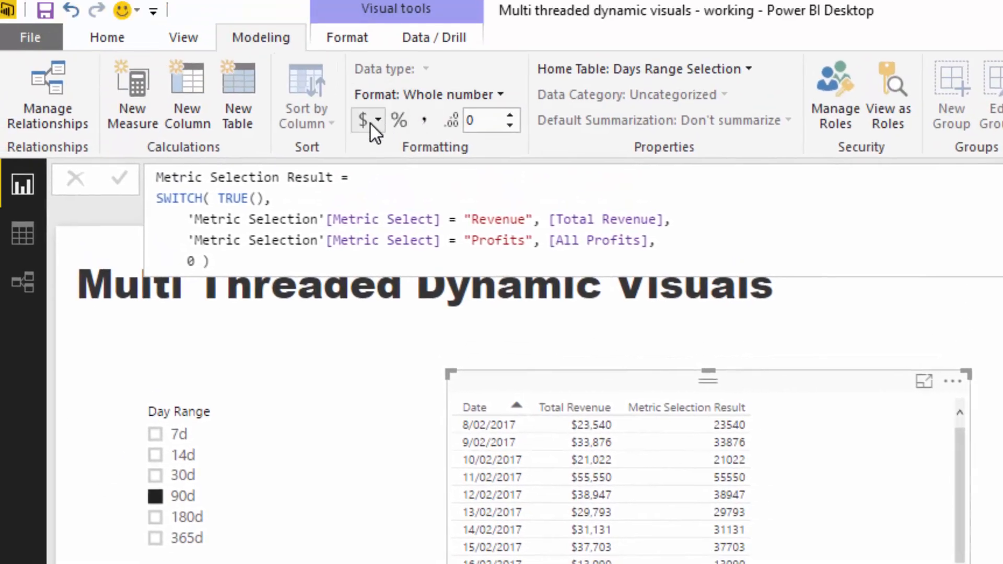
# Format Metric Selection Result as $ English (United States) currency and remove Total Revenue from the table.
pyautogui.click(370, 123)
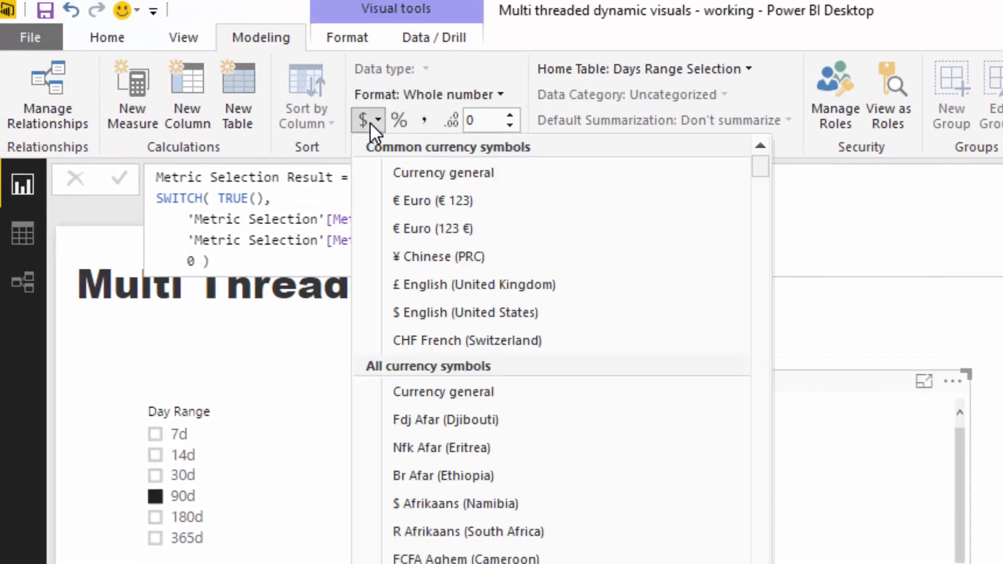
pyautogui.click(416, 309)
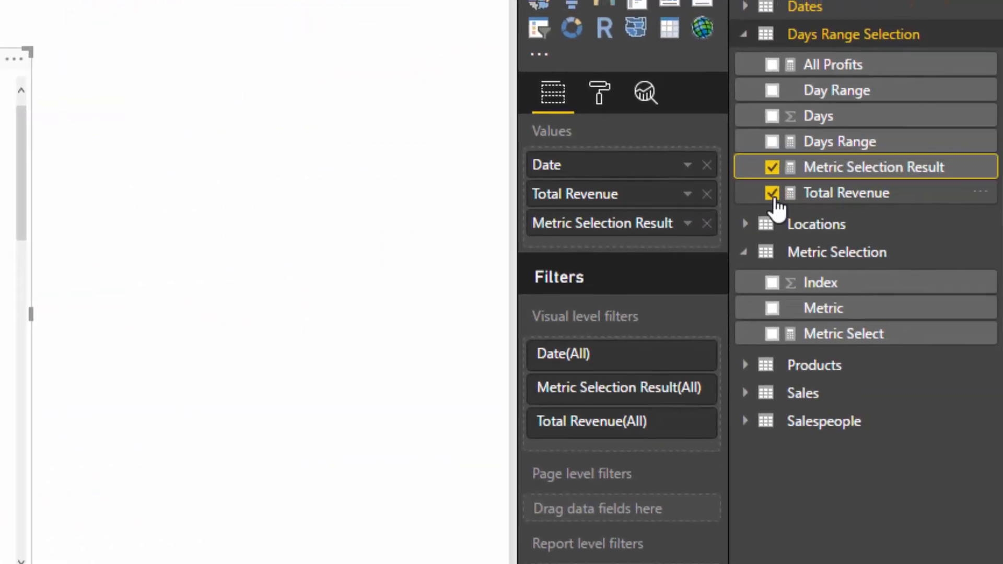
pyautogui.click(773, 194)
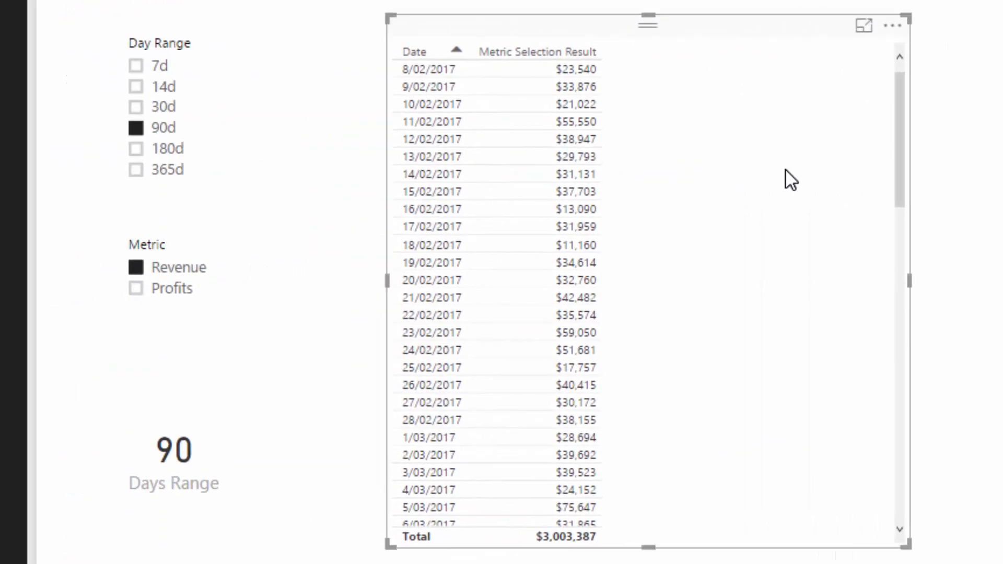
pyautogui.moveTo(744, 24); pyautogui.dragTo(750, 16)
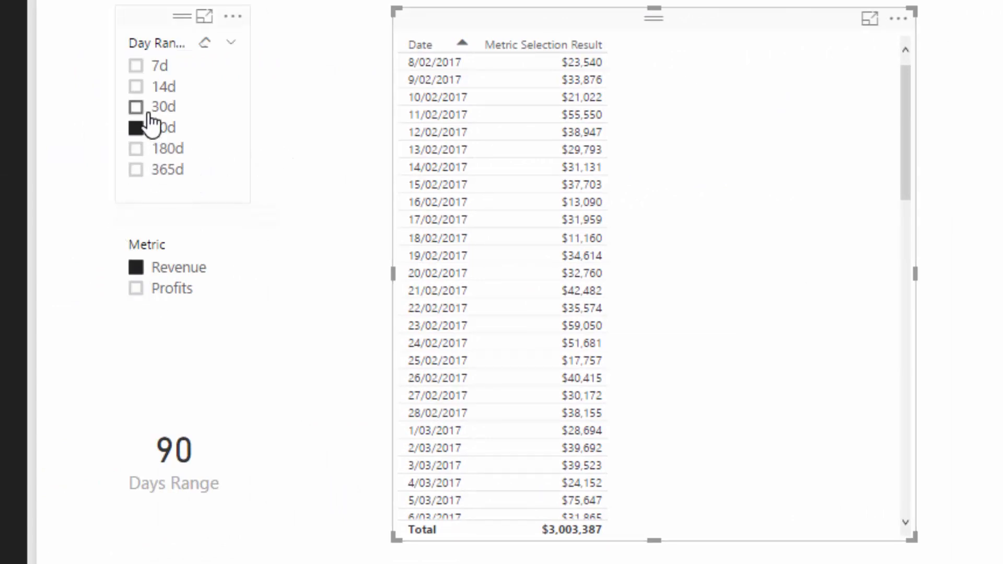
# Test the table by choosing 180d and 30d in the Day Range slicer and alternating the Metric slicer between Profits and Revenue.
pyautogui.click(136, 156)
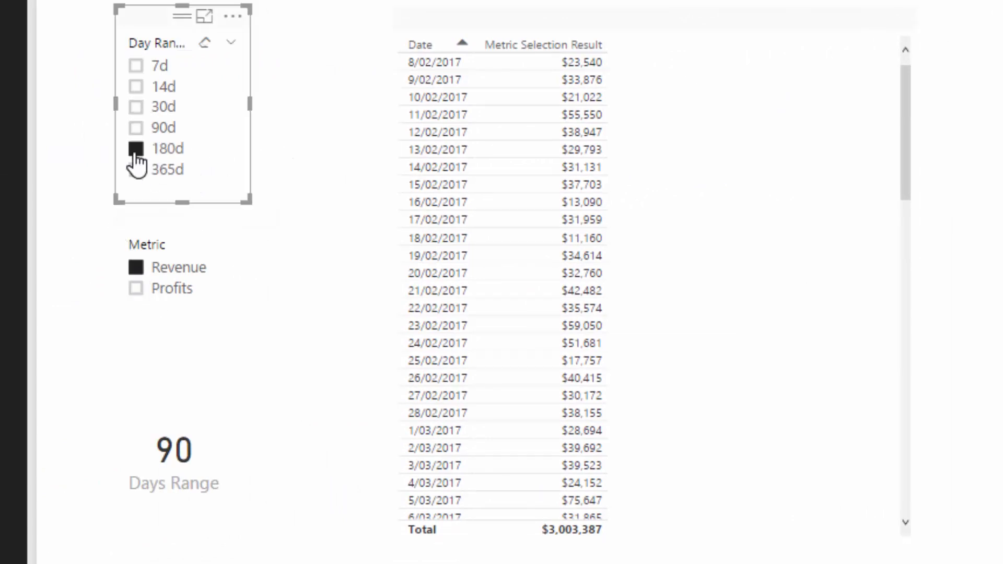
pyautogui.click(137, 108)
pyautogui.click(137, 288)
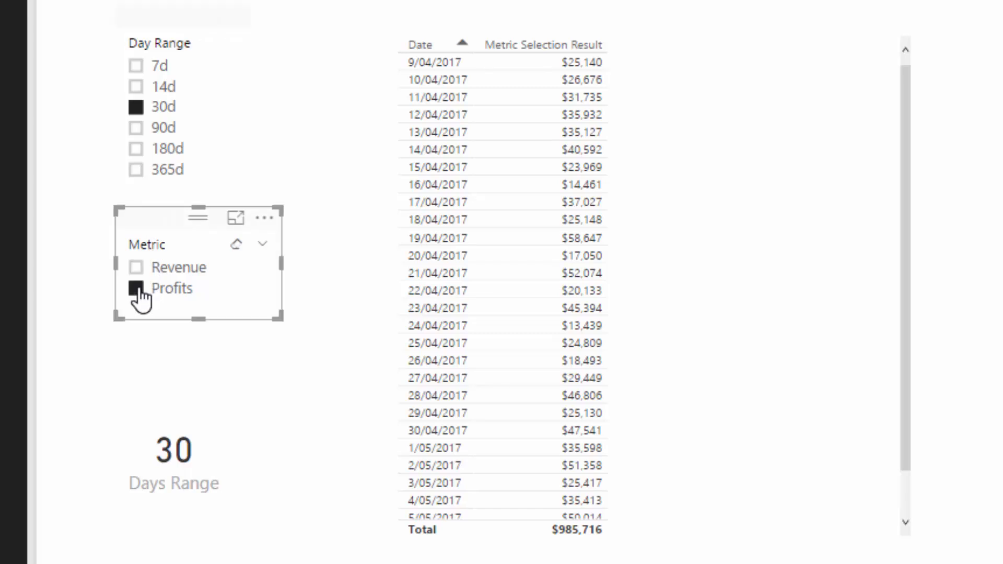
pyautogui.click(137, 268)
pyautogui.click(135, 290)
pyautogui.click(136, 267)
pyautogui.click(136, 288)
pyautogui.click(137, 268)
# Convert the table into a column chart of Metric Selection Result by Date, resize it beside the slicers and select the 90d range.
pyautogui.click(573, 289)
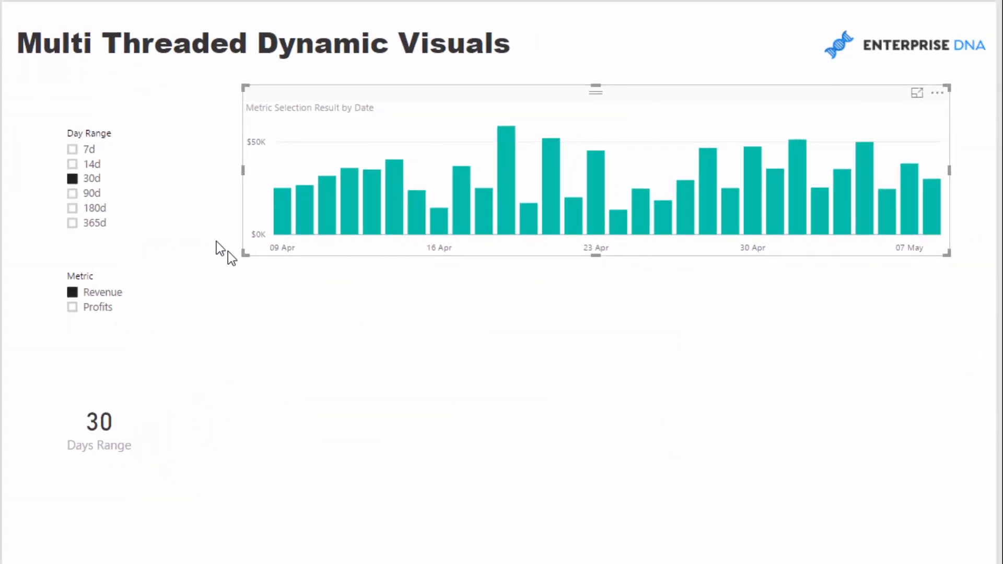
pyautogui.moveTo(242, 256); pyautogui.dragTo(277, 263)
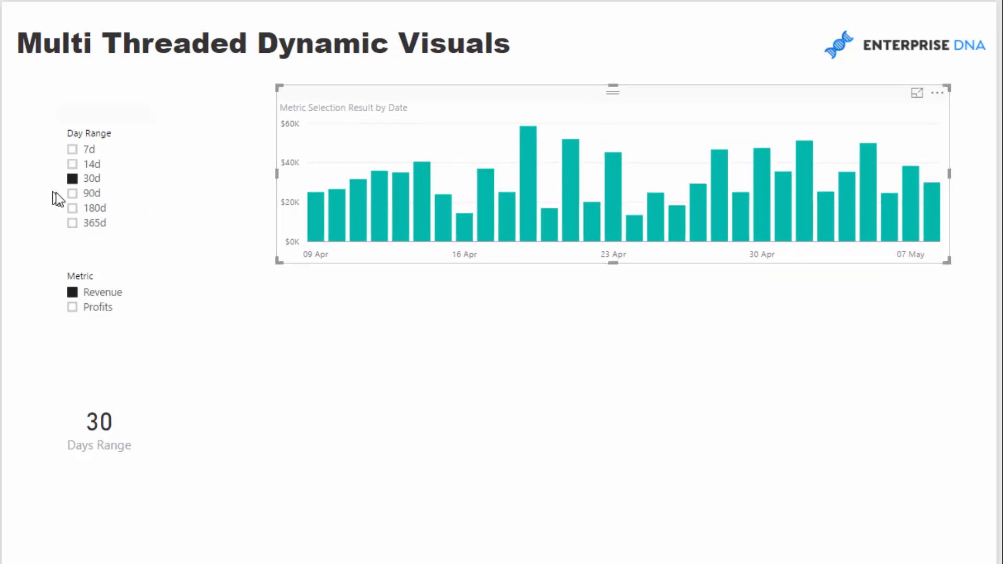
pyautogui.click(73, 193)
pyautogui.click(280, 167)
pyautogui.moveTo(279, 166); pyautogui.dragTo(231, 168)
# Duplicate the Metric Selection Result by Date chart below the original and replace Date with Customer Name on the copy's axis.
pyautogui.hotkey('ctrl', 'c')
pyautogui.hotkey('ctrl', 'v')
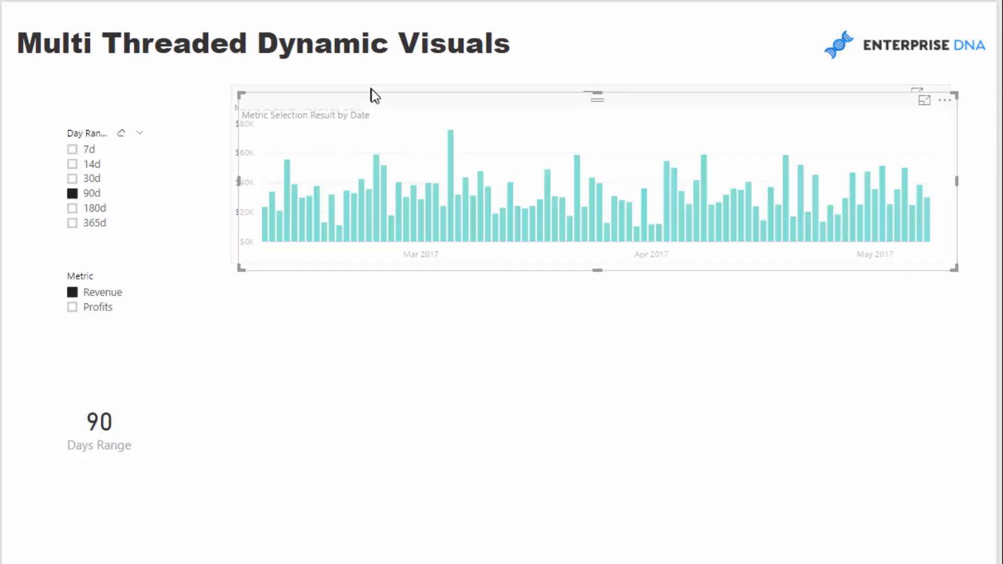
pyautogui.moveTo(371, 89); pyautogui.dragTo(363, 313)
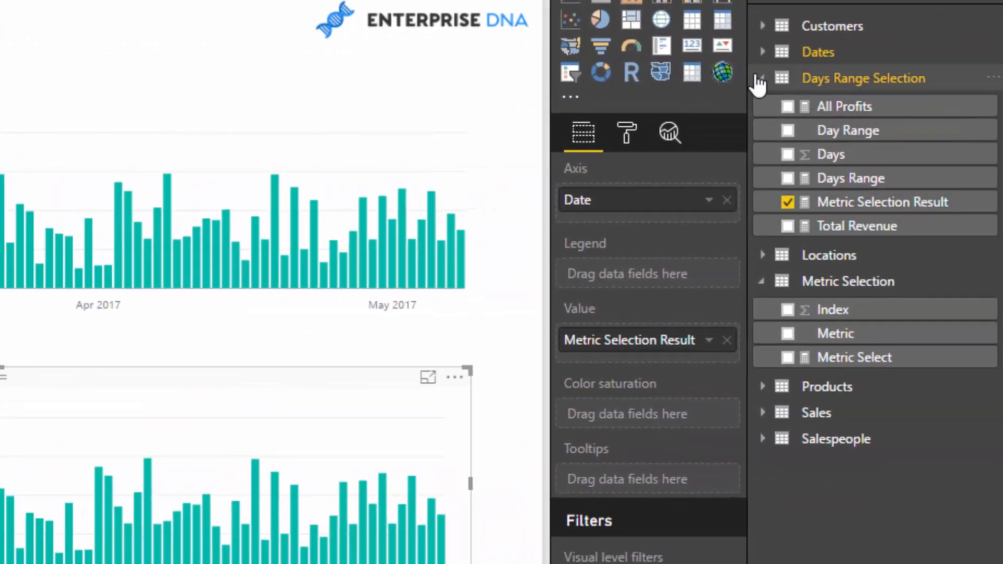
pyautogui.click(758, 80)
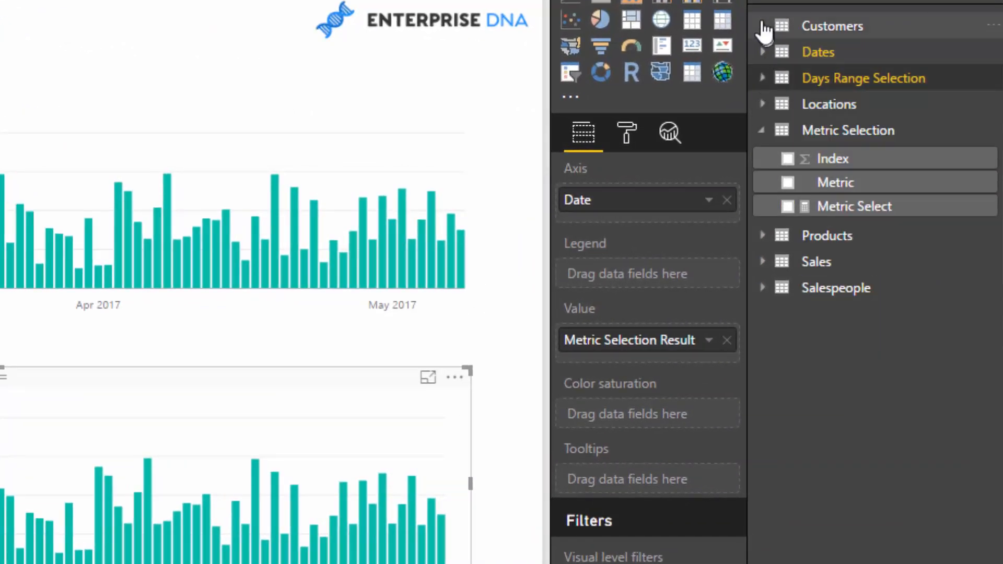
pyautogui.click(763, 26)
pyautogui.moveTo(862, 150); pyautogui.dragTo(678, 220)
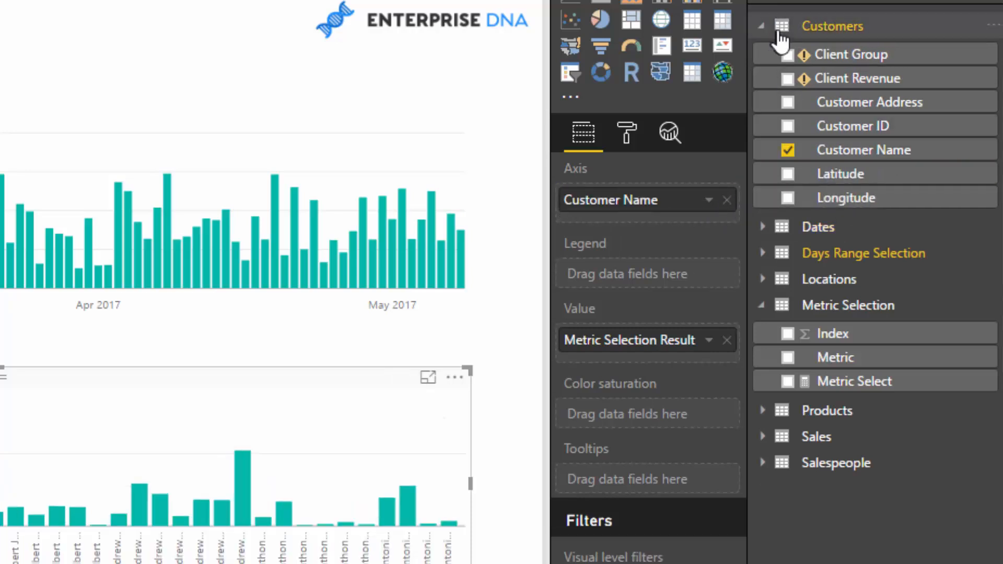
pyautogui.click(763, 26)
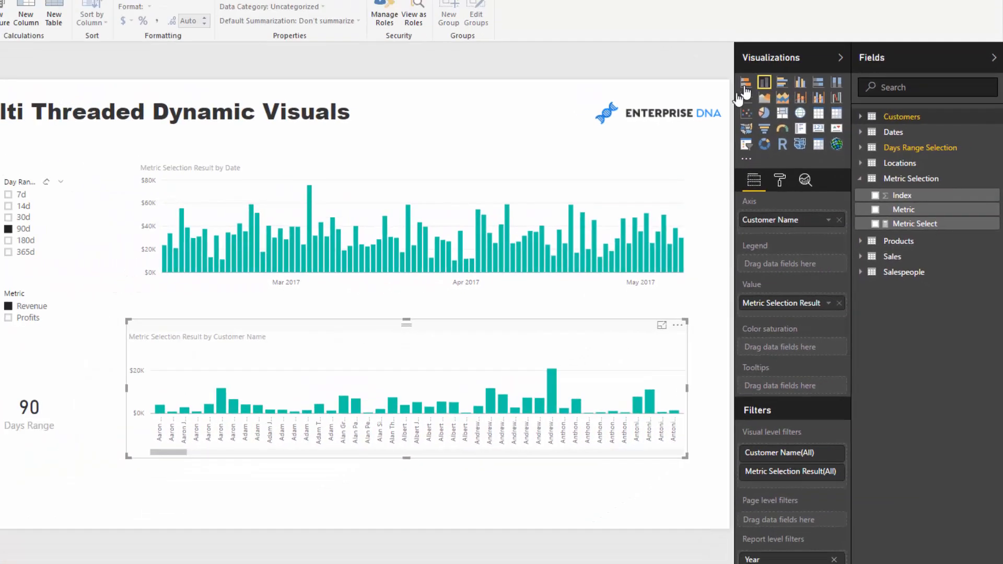
# Convert the customer chart to a stacked bar chart sorted by Metric Selection Result, then make it narrower and taller beneath the date chart.
pyautogui.click(716, 63)
pyautogui.click(678, 330)
pyautogui.click(699, 358)
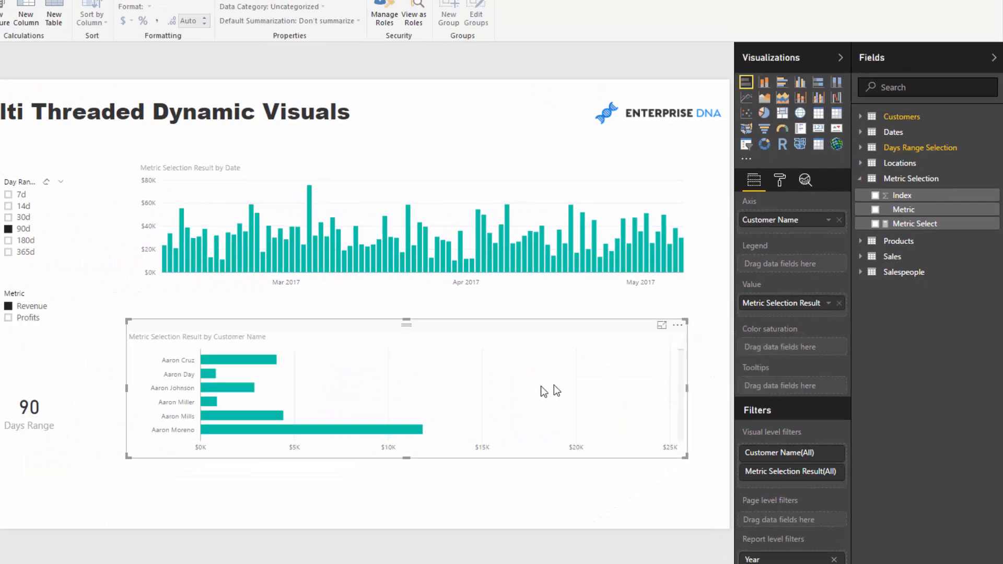
pyautogui.moveTo(506, 325); pyautogui.dragTo(499, 325)
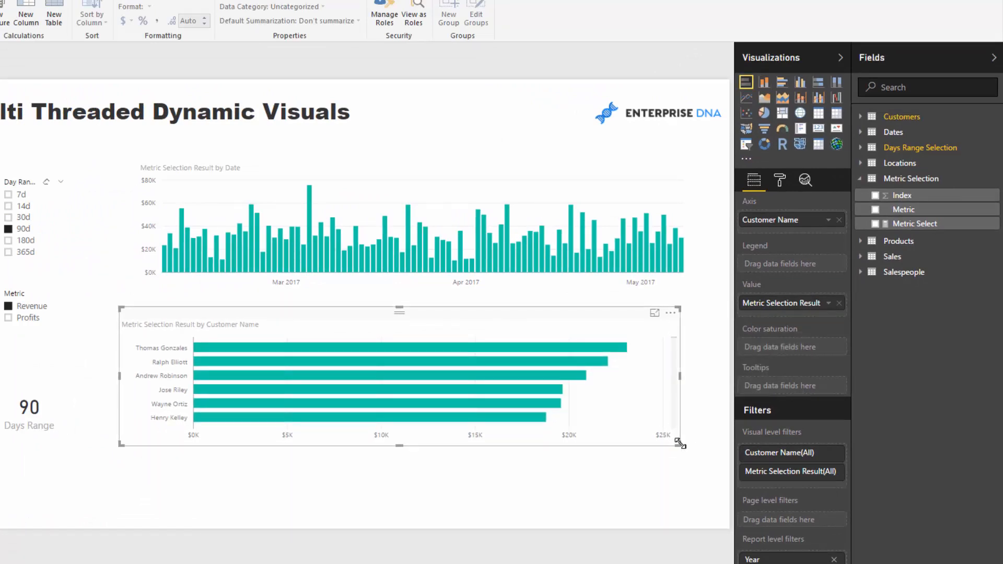
pyautogui.moveTo(681, 446); pyautogui.dragTo(410, 516)
pyautogui.moveTo(377, 475); pyautogui.dragTo(385, 472)
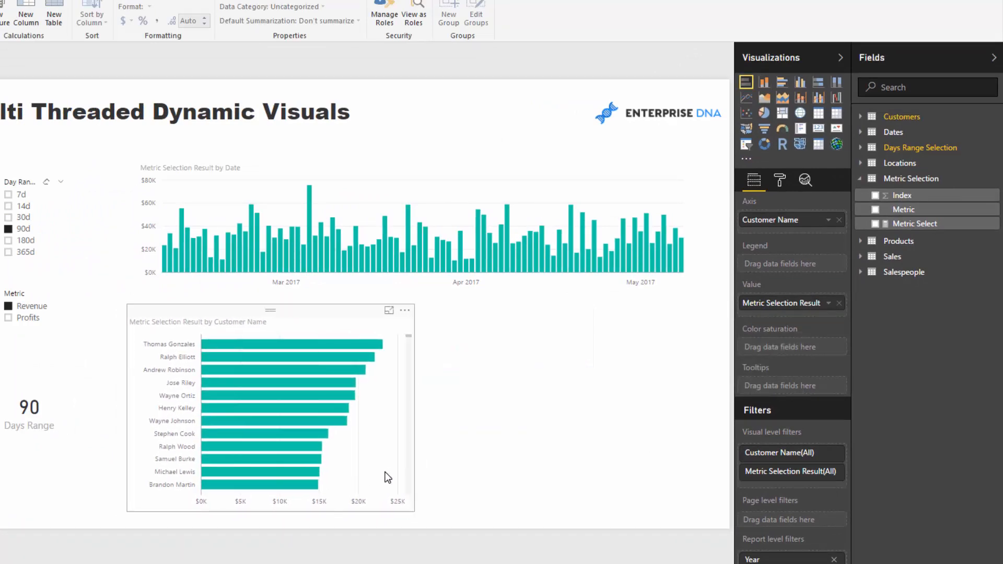
# Duplicate the customer bar chart and place the copy beside the original.
pyautogui.hotkey('ctrl', 'c')
pyautogui.hotkey('ctrl', 'v')
pyautogui.moveTo(668, 475); pyautogui.dragTo(644, 463)
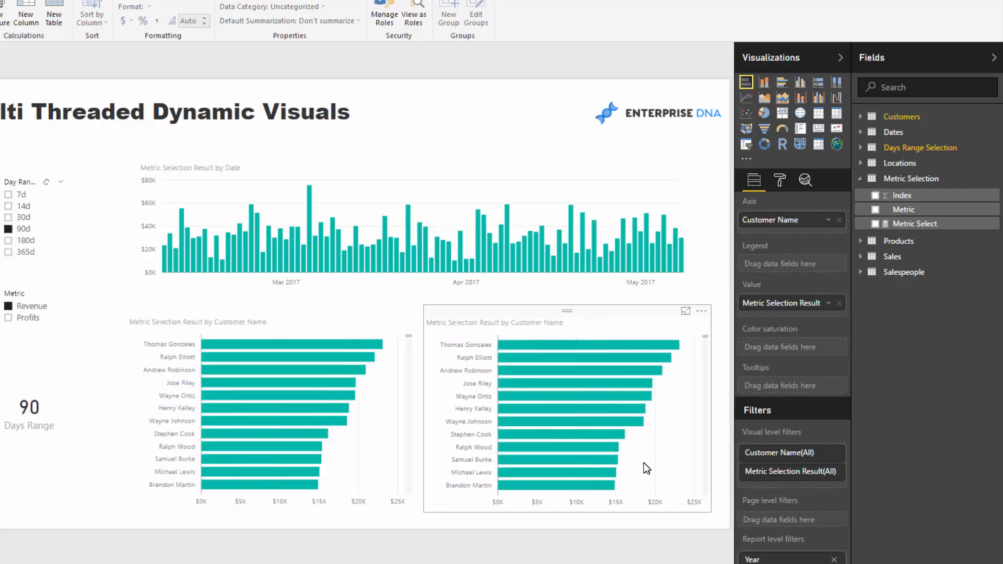
# Align the original customer chart and the date chart along their left edges and enlarge the date chart to span both bar charts.
pyautogui.moveTo(345, 313); pyautogui.dragTo(336, 311)
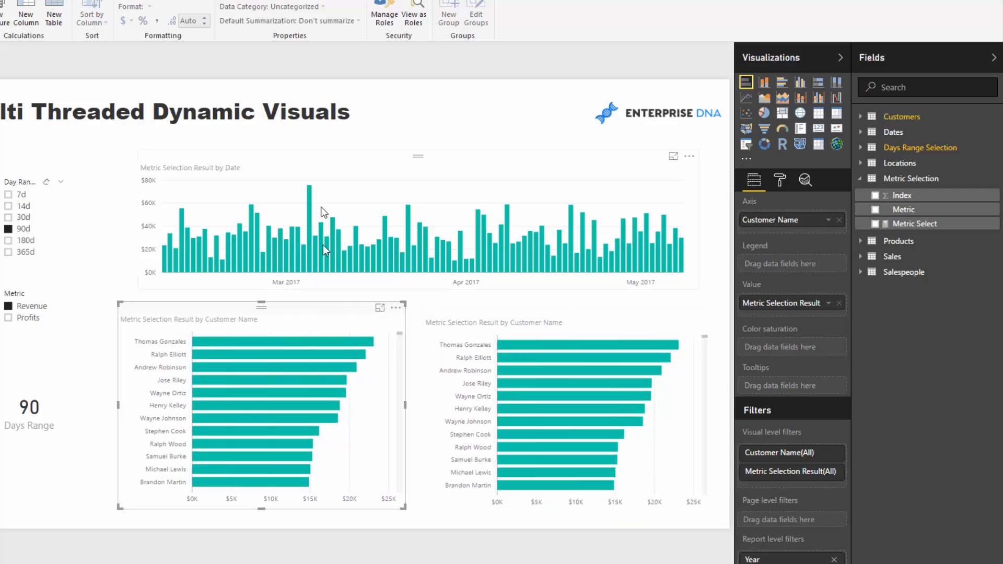
pyautogui.click(290, 166)
pyautogui.moveTo(138, 150); pyautogui.dragTo(120, 148)
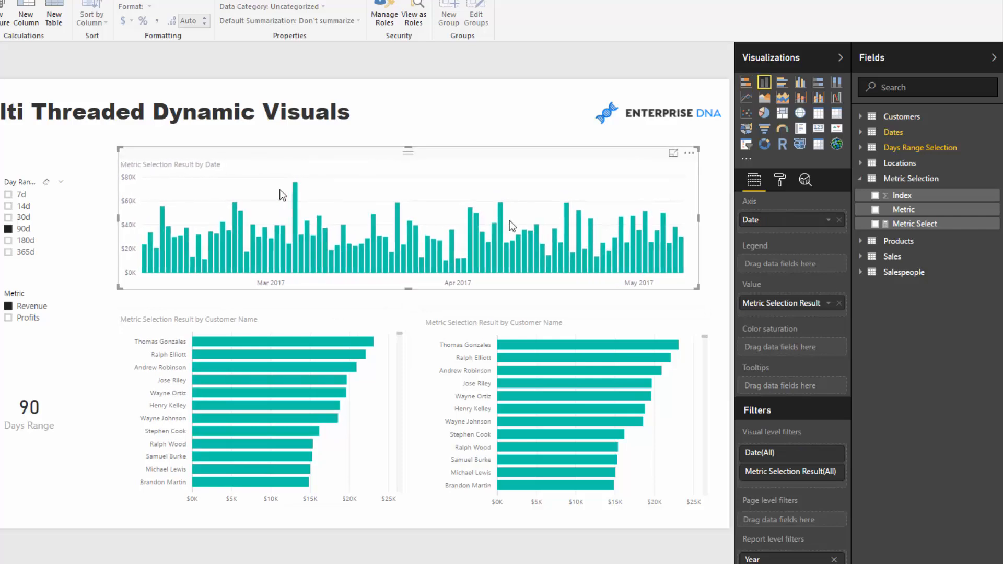
pyautogui.moveTo(694, 286); pyautogui.dragTo(712, 298)
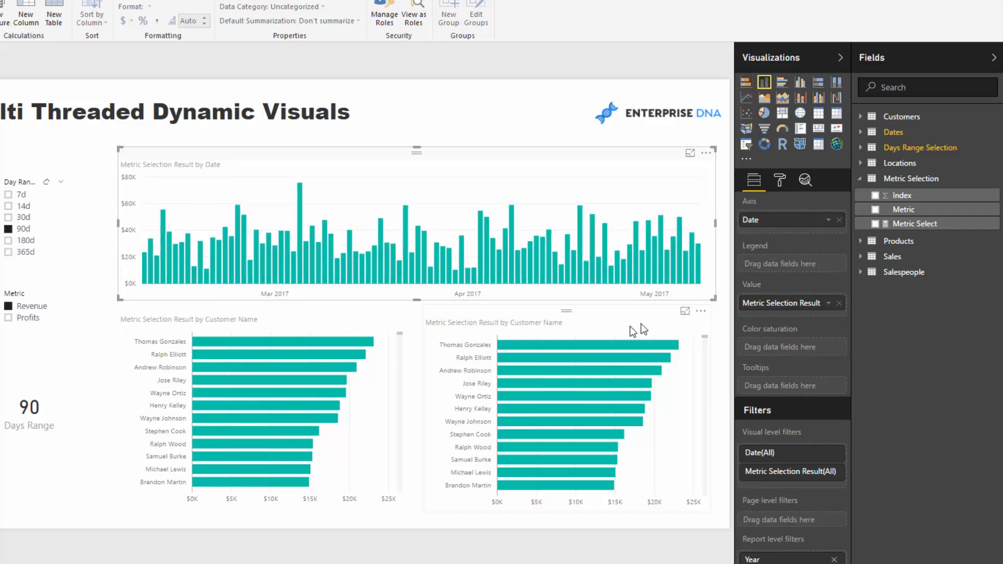
# Replace Customer Name with Product Name from the Products table on the axis of the duplicated bar chart.
pyautogui.click(633, 327)
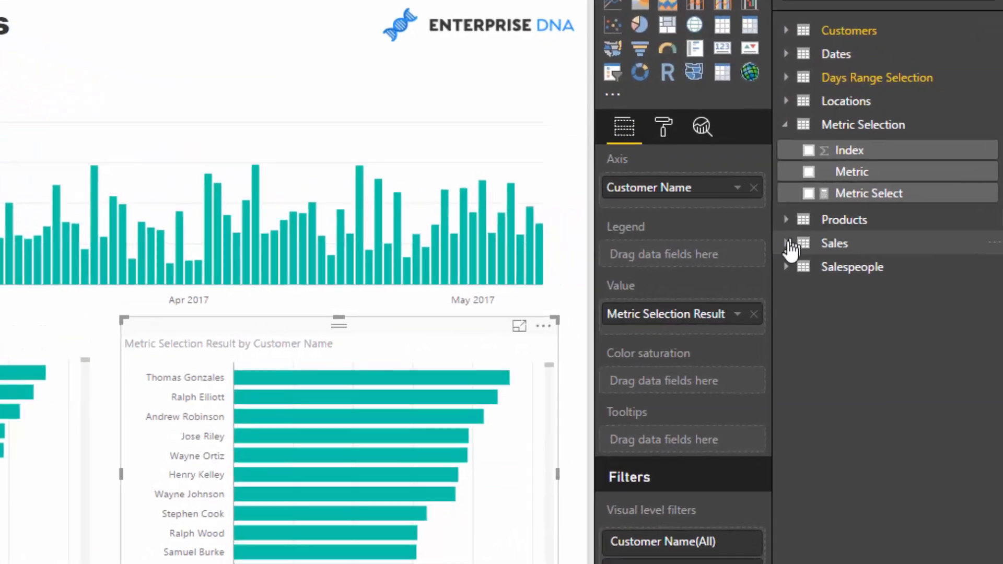
pyautogui.click(787, 244)
pyautogui.click(786, 243)
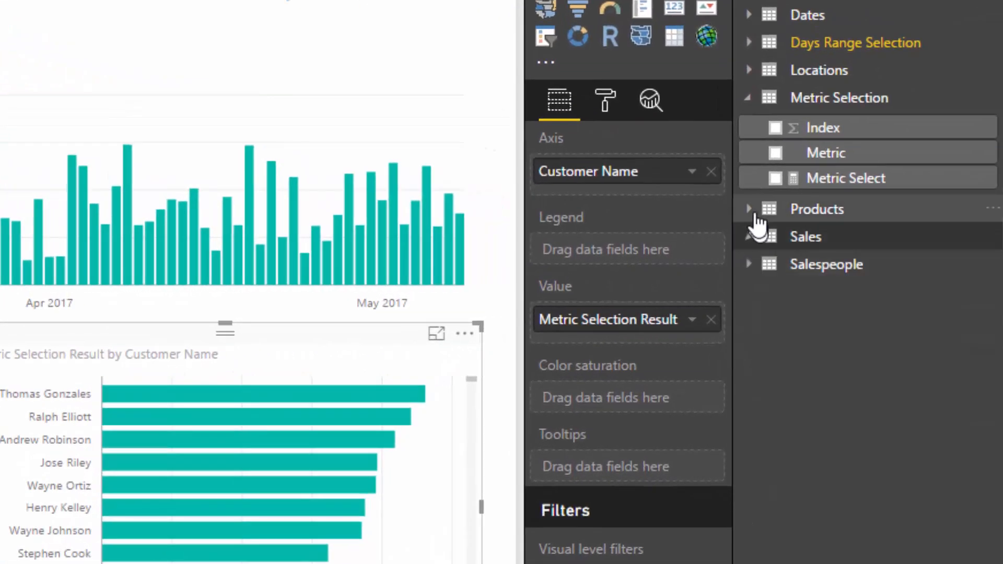
pyautogui.click(786, 220)
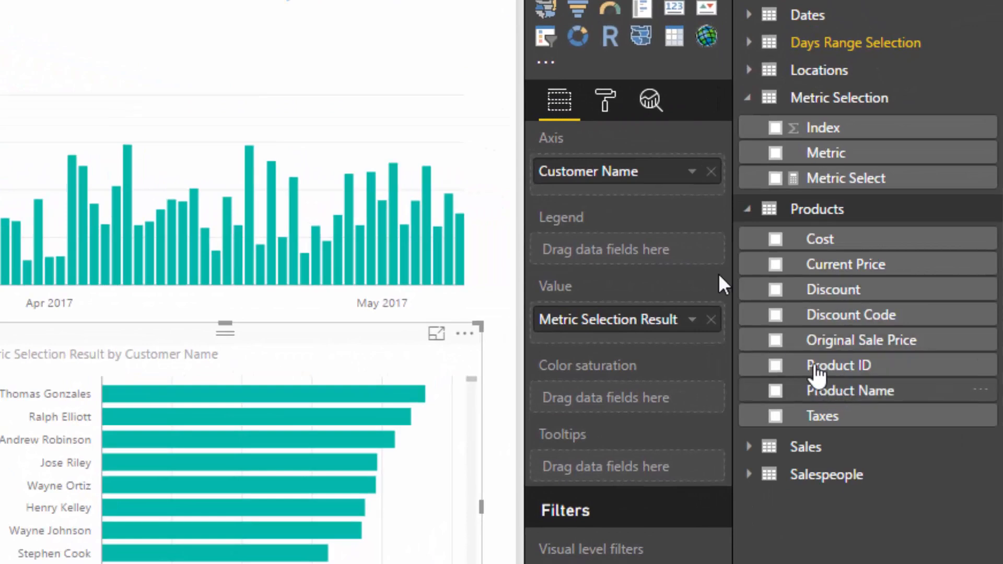
pyautogui.moveTo(836, 391); pyautogui.dragTo(691, 182)
pyautogui.click(721, 165)
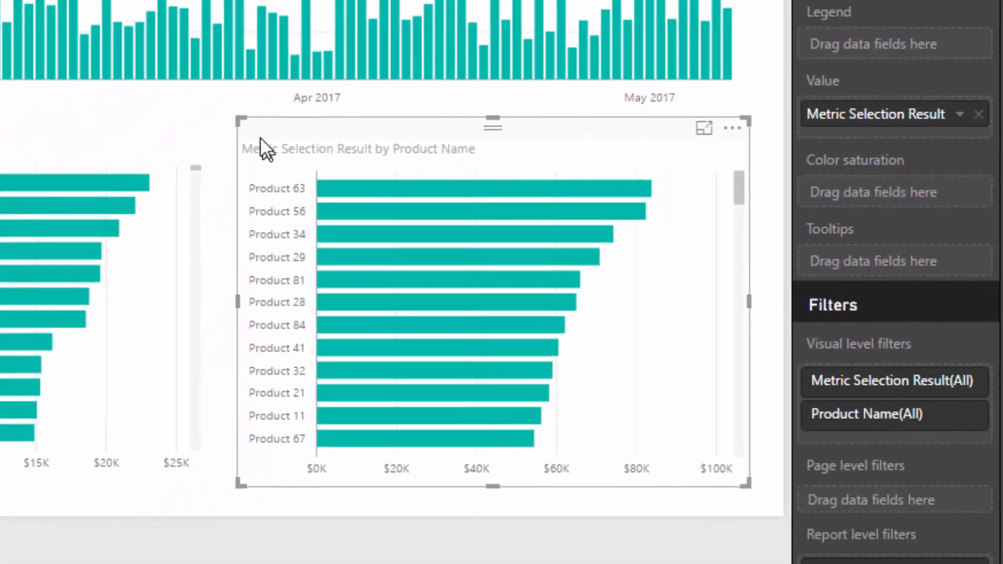
# Shrink the product chart slightly from its upper-left corner and collapse the Products and Metric Selection tables in the field list.
pyautogui.moveTo(242, 116); pyautogui.dragTo(254, 121)
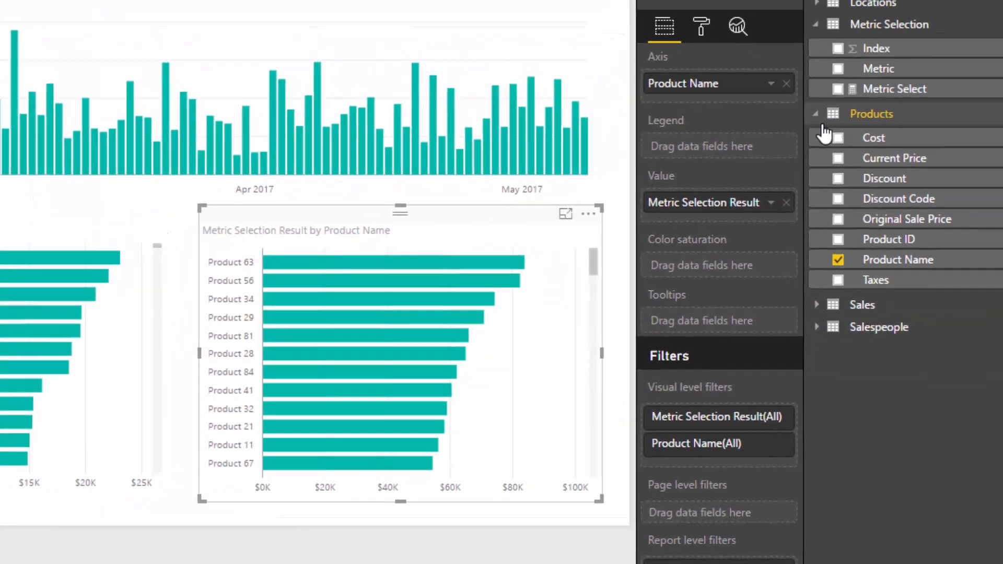
pyautogui.click(922, 54)
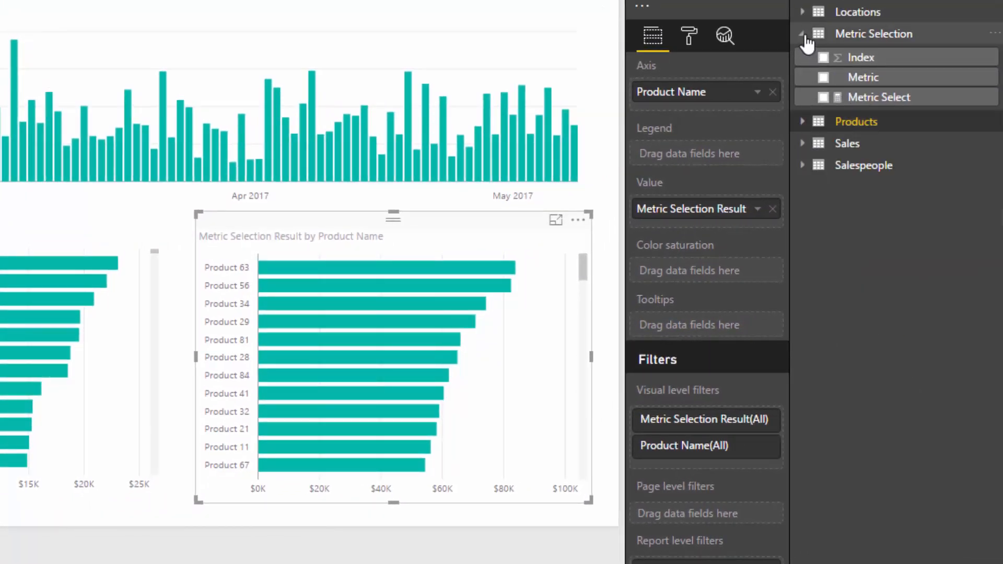
pyautogui.click(805, 35)
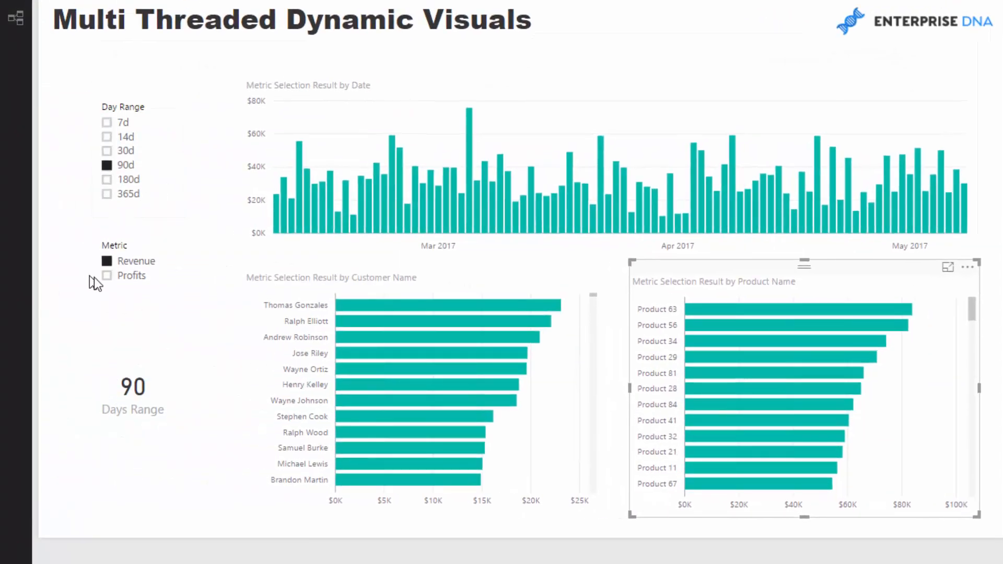
# Test the three charts by switching the Metric slicer to Profits and back to Revenue and choosing 180d in the Day Range slicer.
pyautogui.click(108, 276)
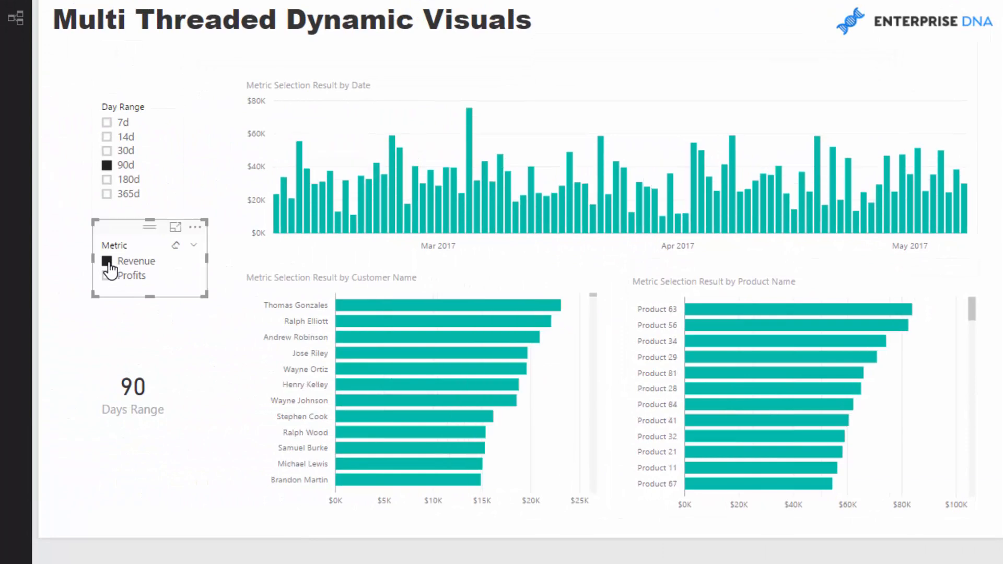
pyautogui.click(107, 180)
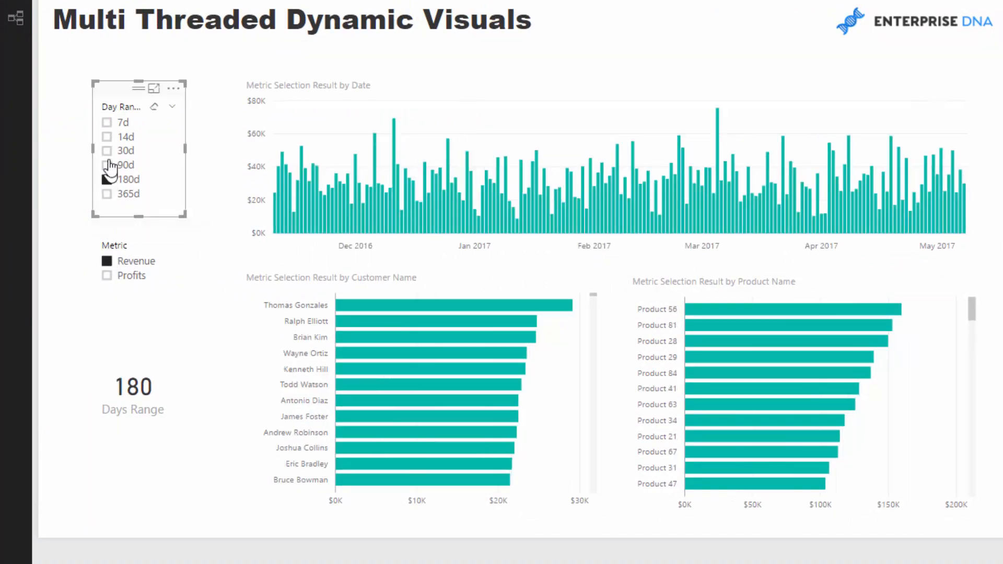